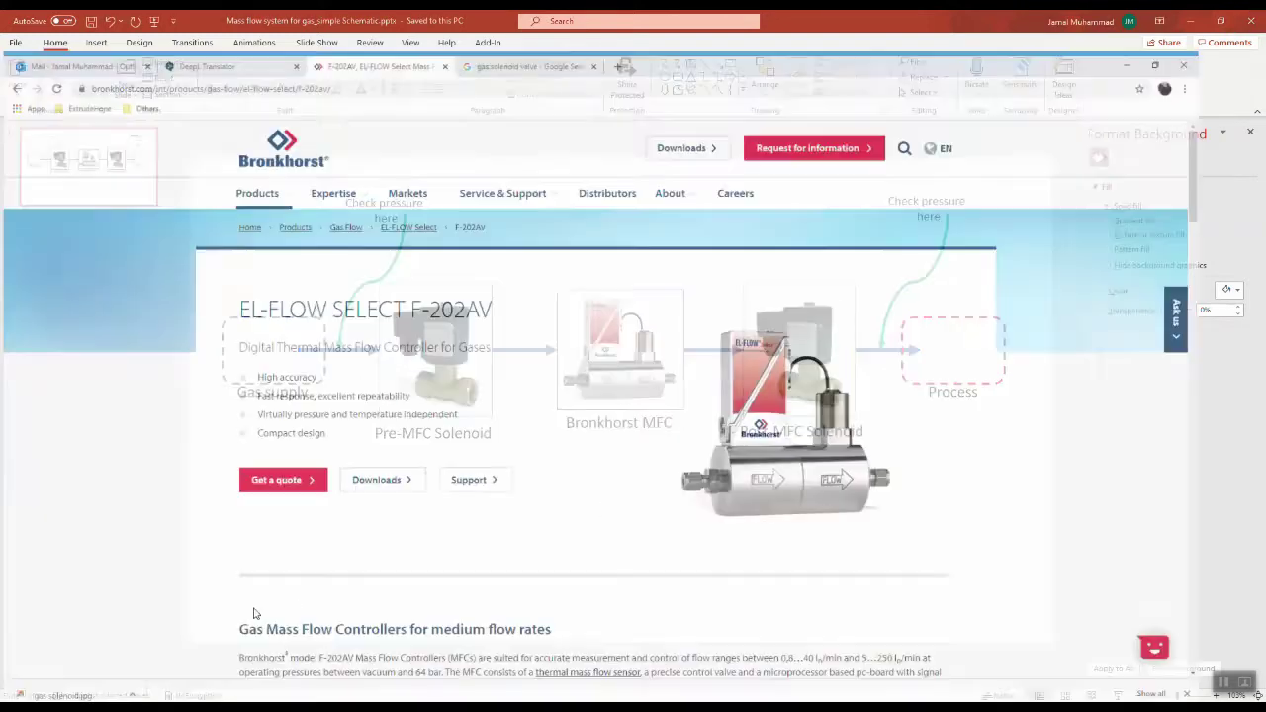
# Step: Examine the introduction of the EL-FLOW Select F-202AV product page, especially its fieldbus interface options such as PROFIBUS DP and PROFINET
pyautogui.scroll(-5, 596, 338)
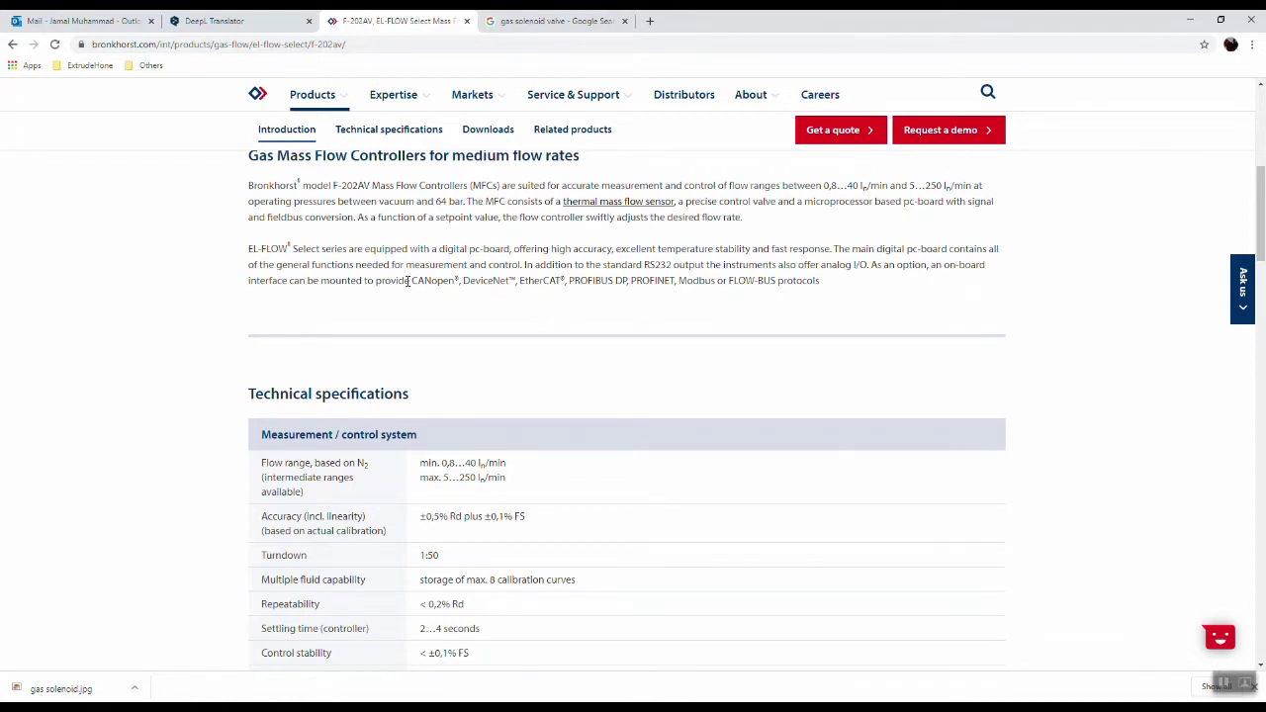
pyautogui.moveTo(412, 281); pyautogui.dragTo(678, 283)
pyautogui.click(652, 293)
pyautogui.moveTo(626, 282); pyautogui.dragTo(569, 282)
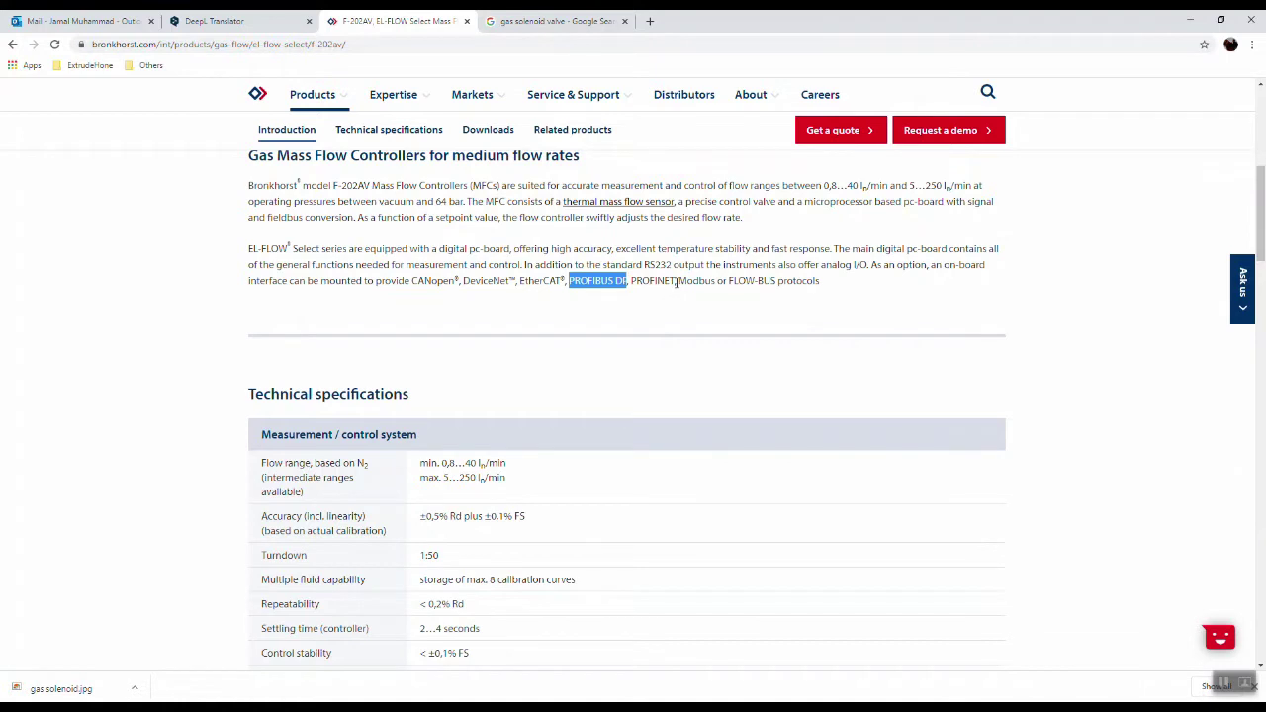
pyautogui.moveTo(677, 283); pyautogui.dragTo(573, 282)
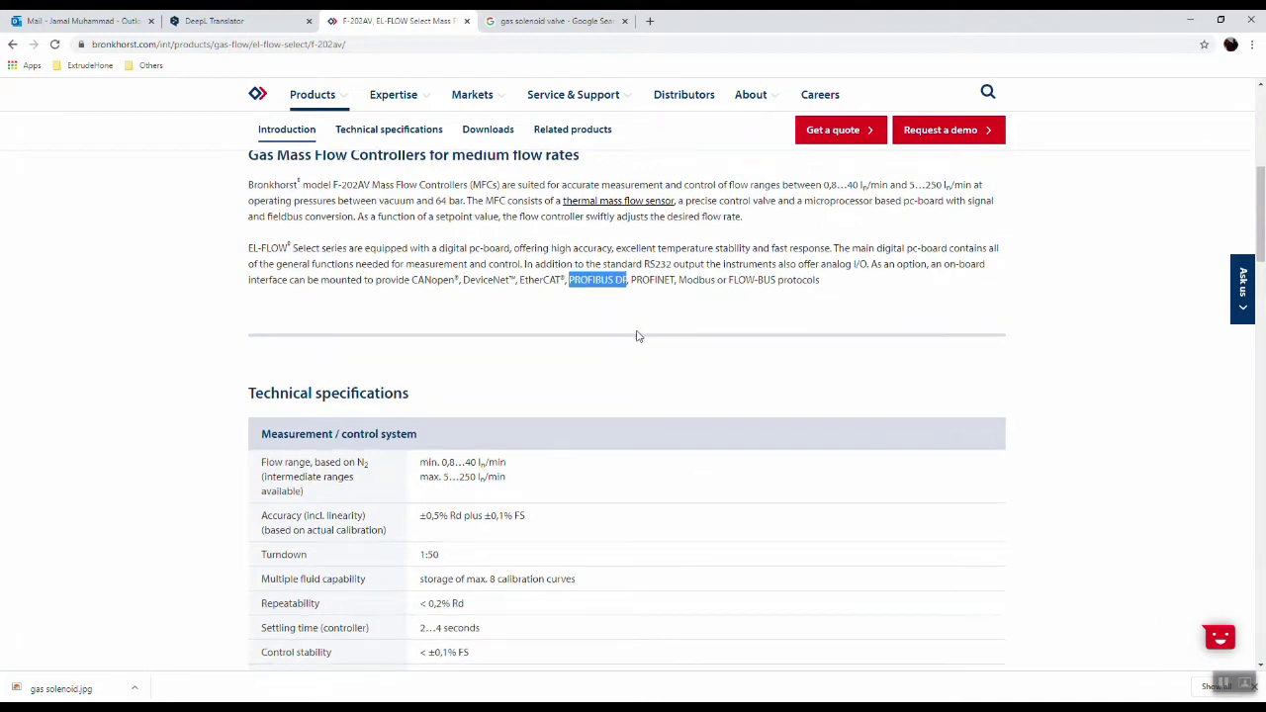
# Step: Examine the F-202AV technical specifications, including flow range, operating temperature, ingress protection, electrical properties and electrical connections
pyautogui.scroll(-2, 636, 336)
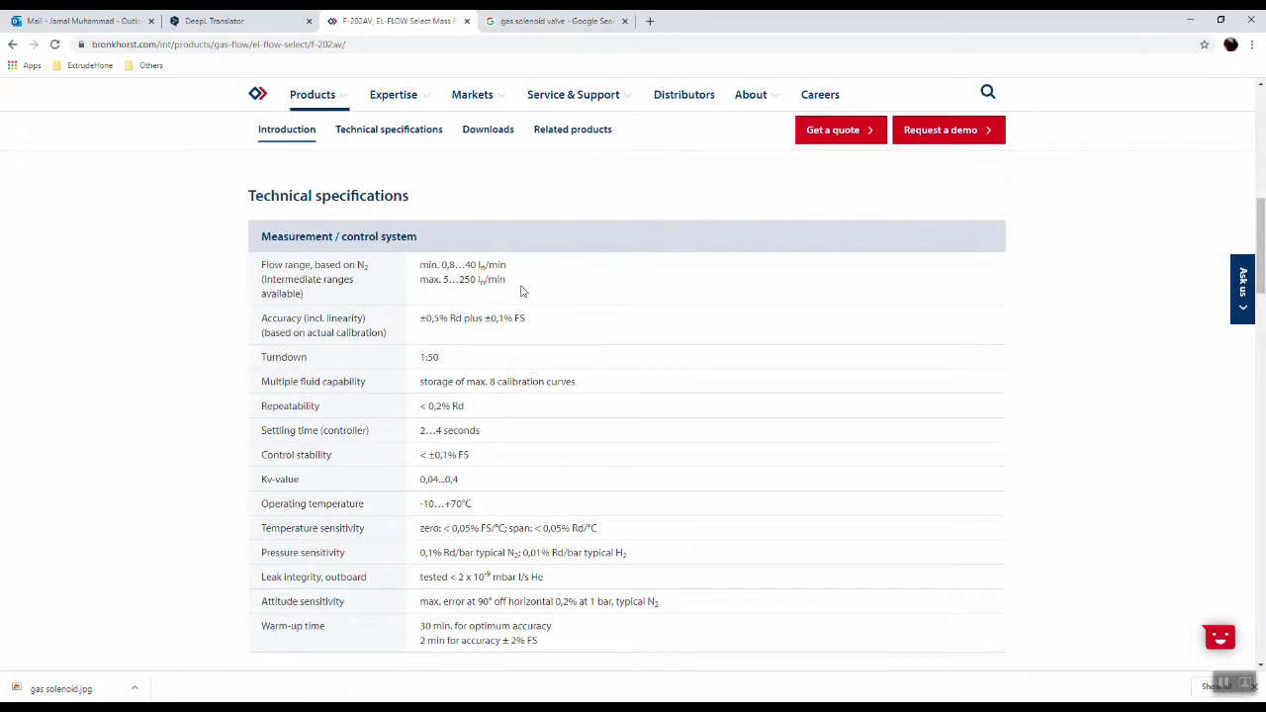
pyautogui.scroll(-1, 548, 330)
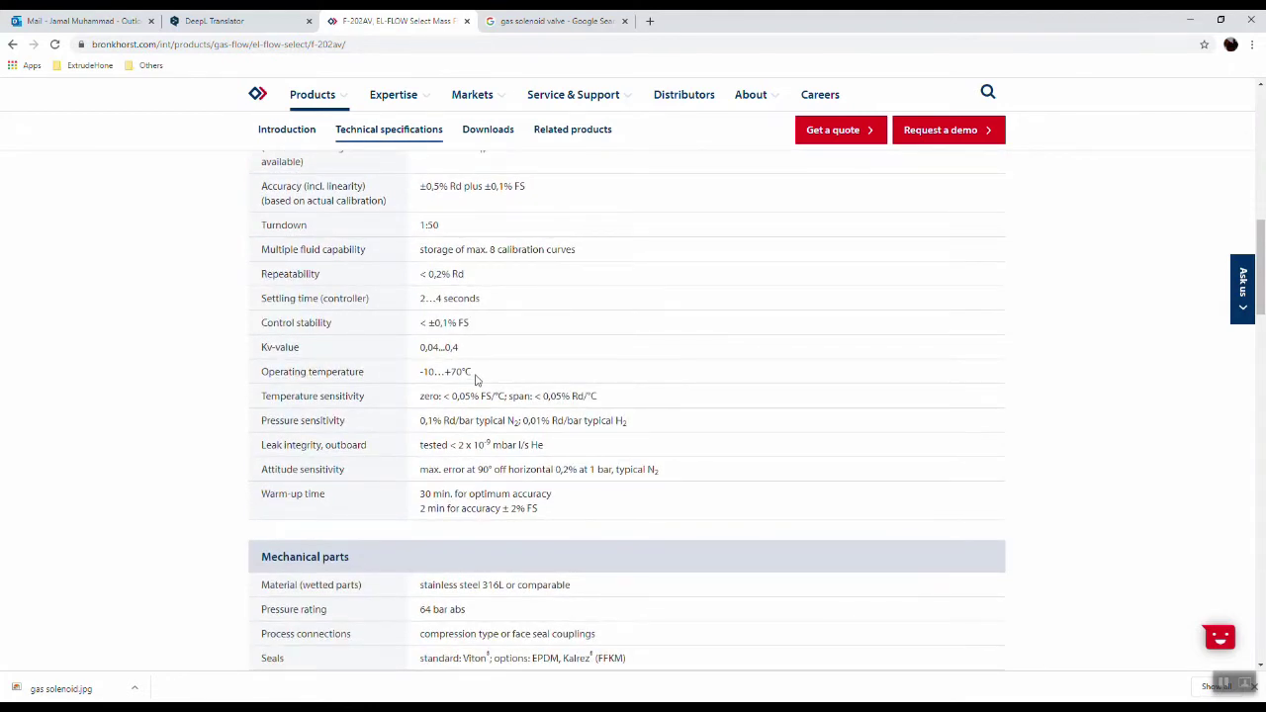
pyautogui.moveTo(479, 376); pyautogui.dragTo(419, 373)
pyautogui.click(465, 384)
pyautogui.scroll(-2, 581, 350)
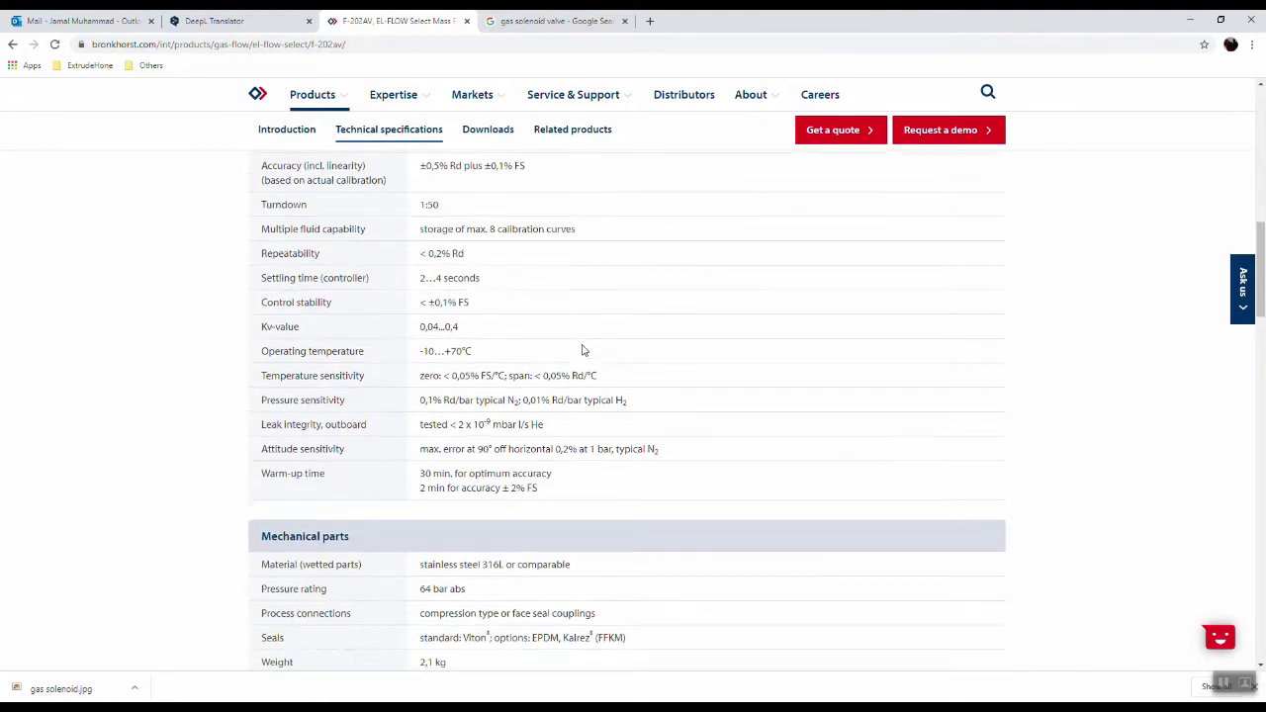
pyautogui.scroll(3, 581, 349)
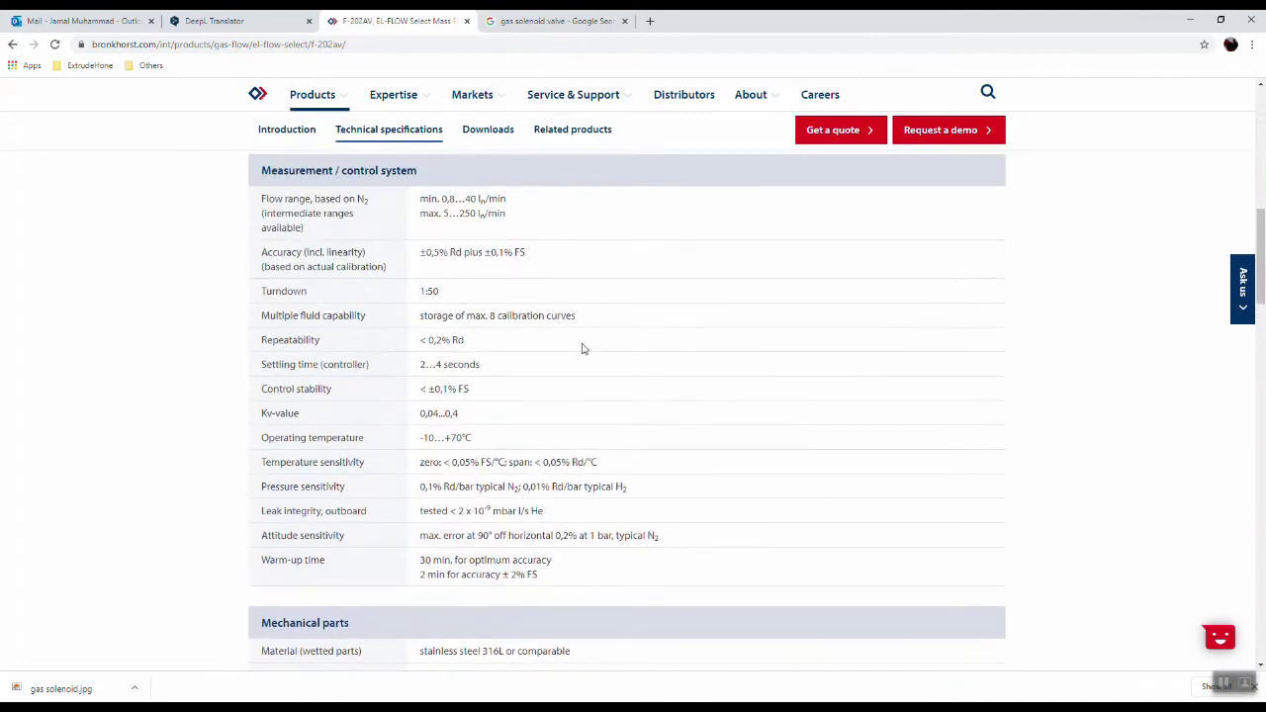
pyautogui.scroll(-3, 581, 350)
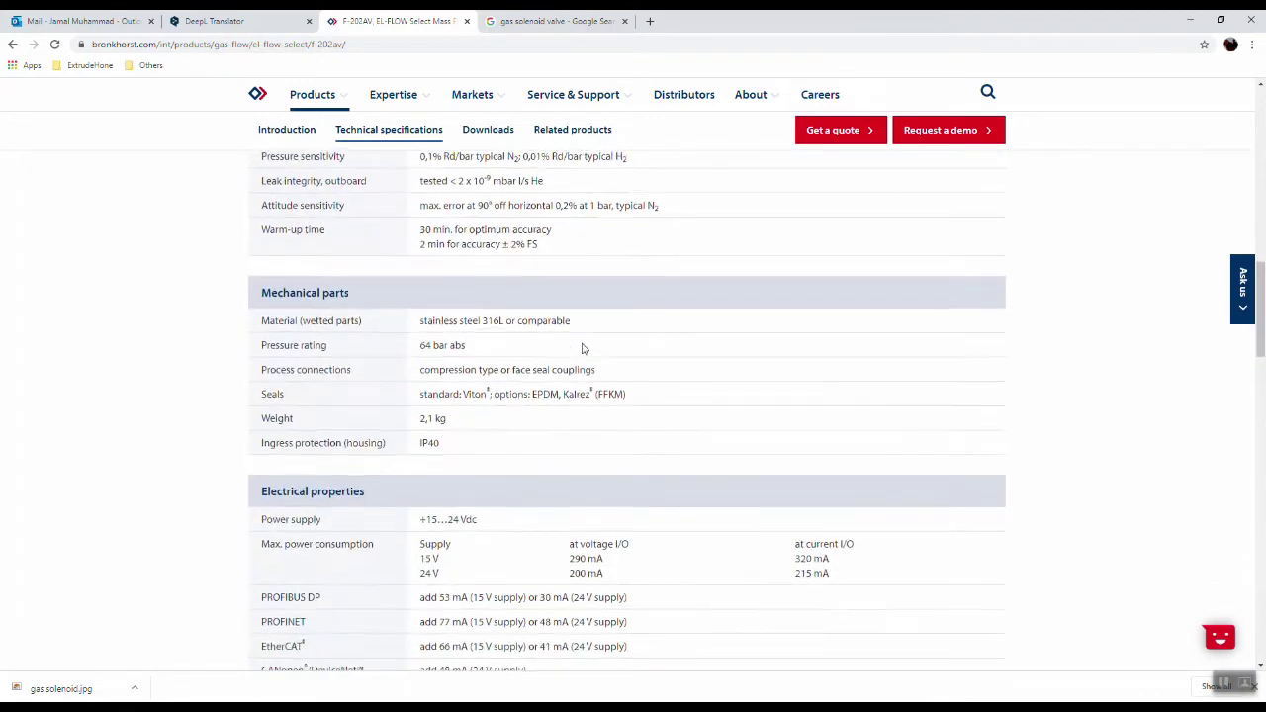
pyautogui.scroll(-1, 582, 350)
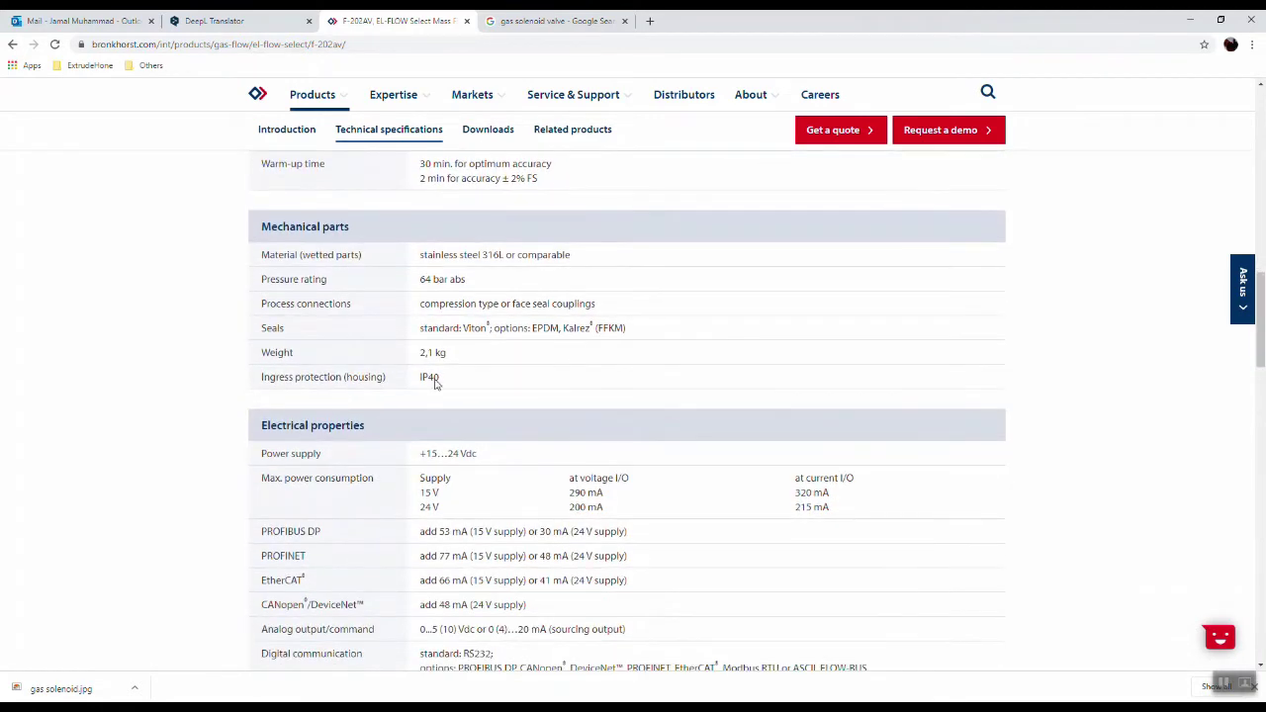
pyautogui.moveTo(447, 384); pyautogui.dragTo(415, 380)
pyautogui.scroll(-2, 669, 387)
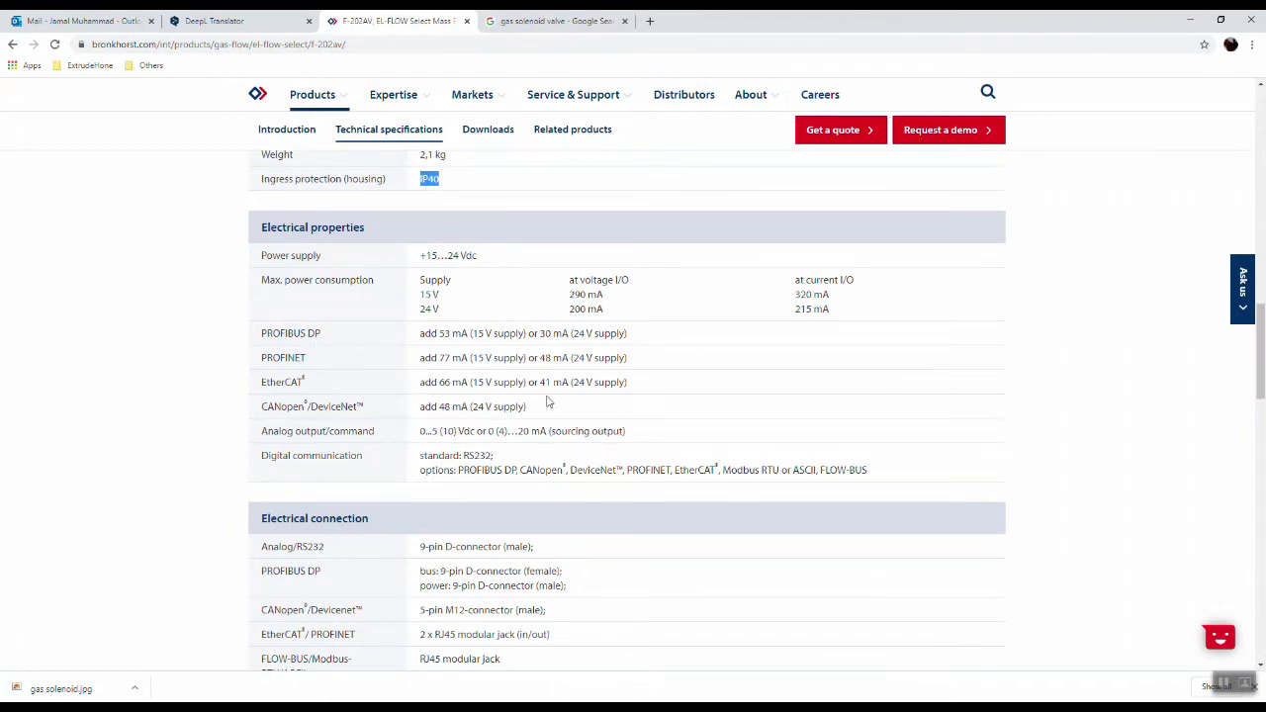
pyautogui.scroll(-3, 571, 395)
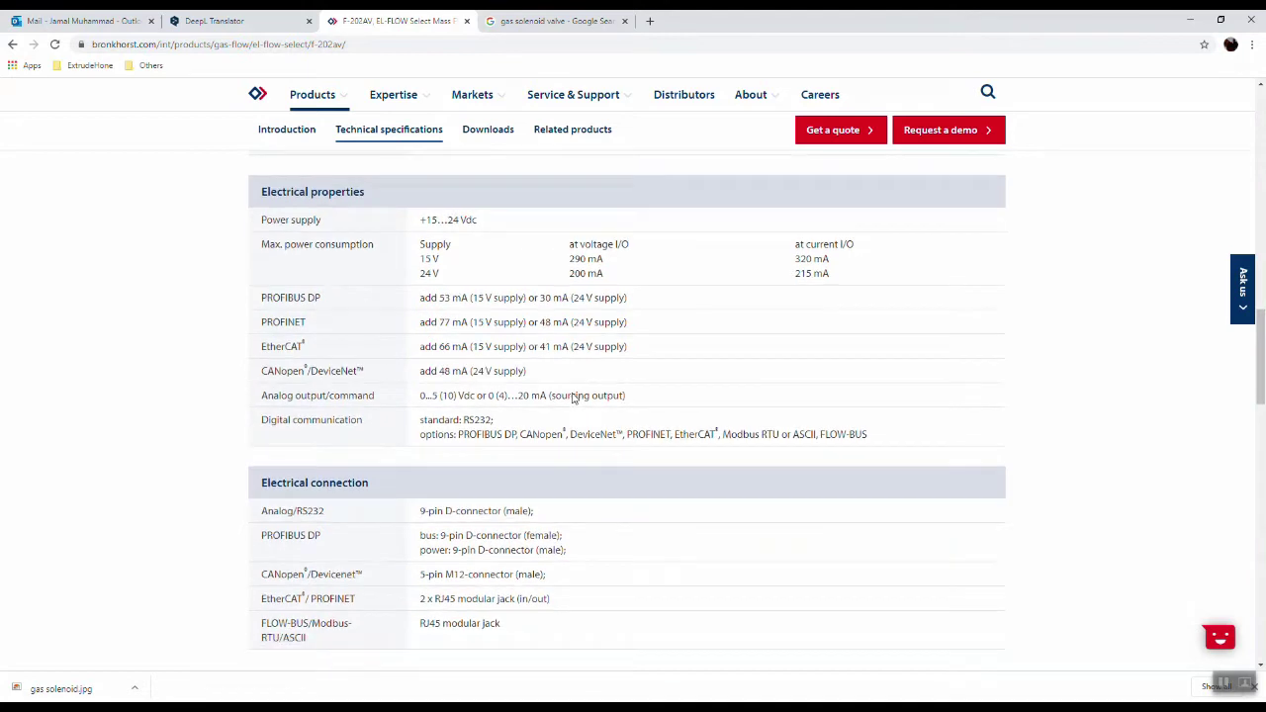
pyautogui.scroll(15, 572, 394)
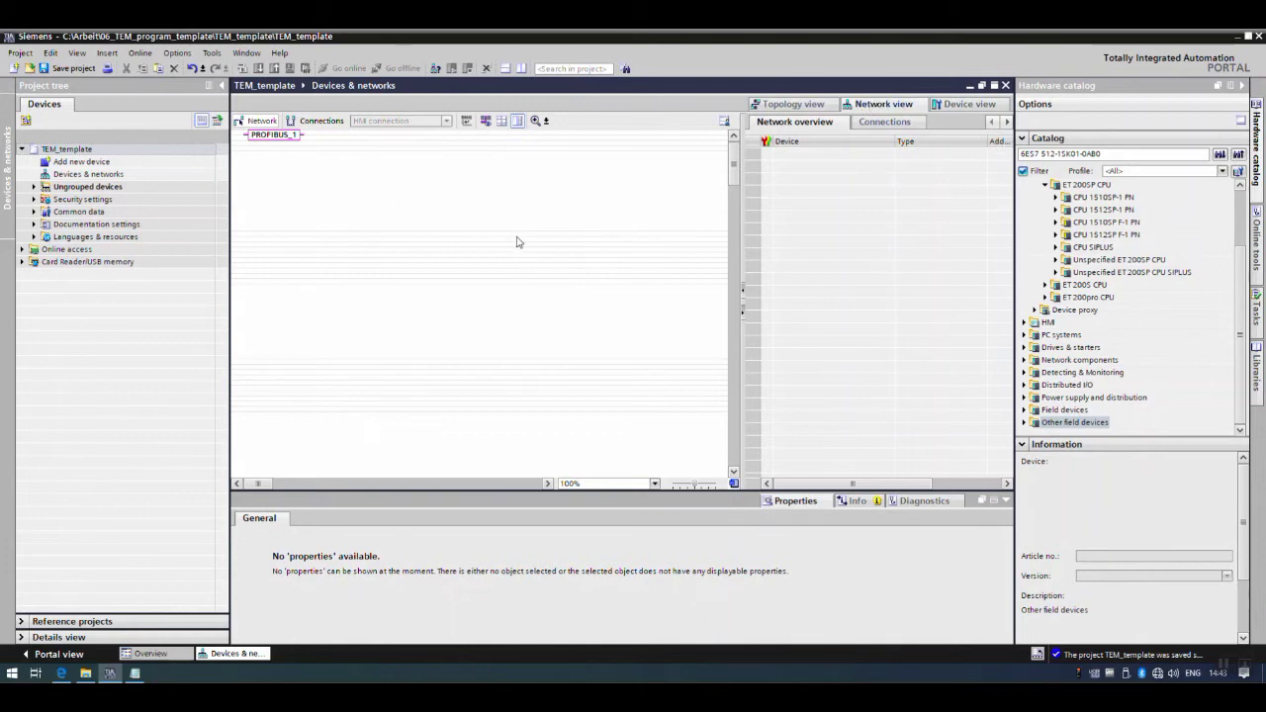
# Step: Switch to TIA Portal and delete the PROFIBUS_1 subnet from the project's network view
pyautogui.click(290, 136)
pyautogui.press('Delete')
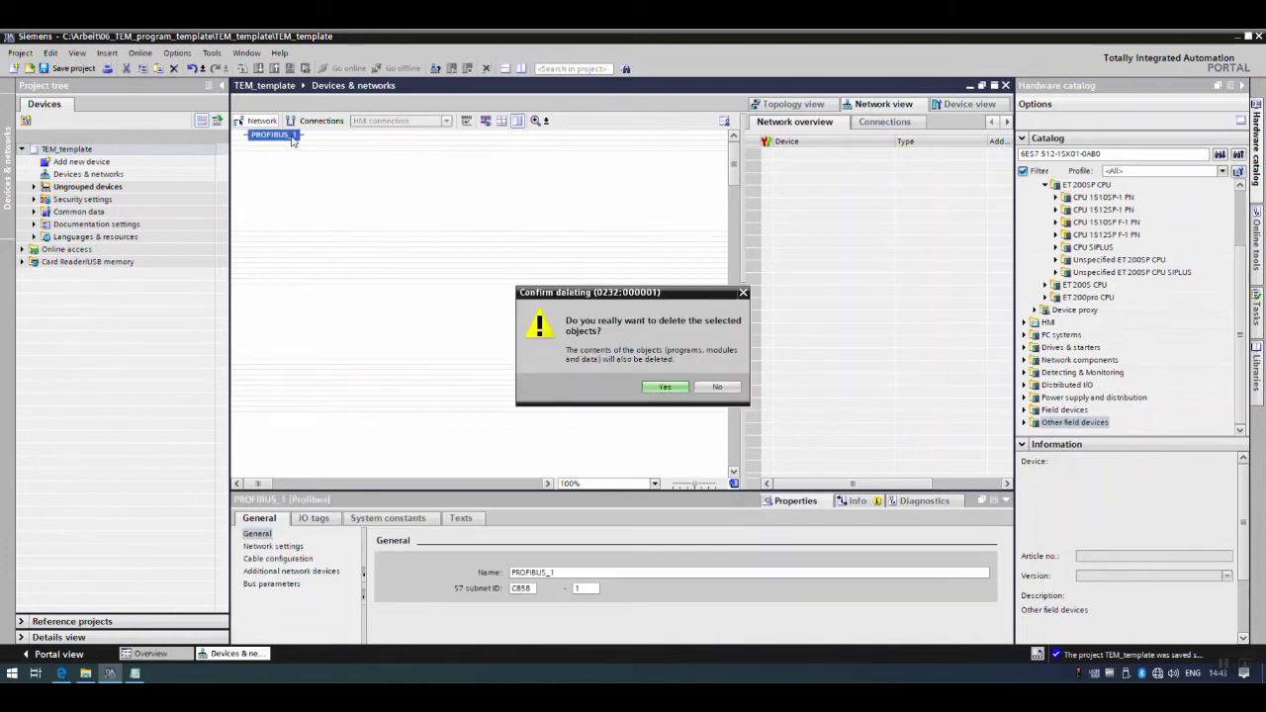
pyautogui.click(656, 386)
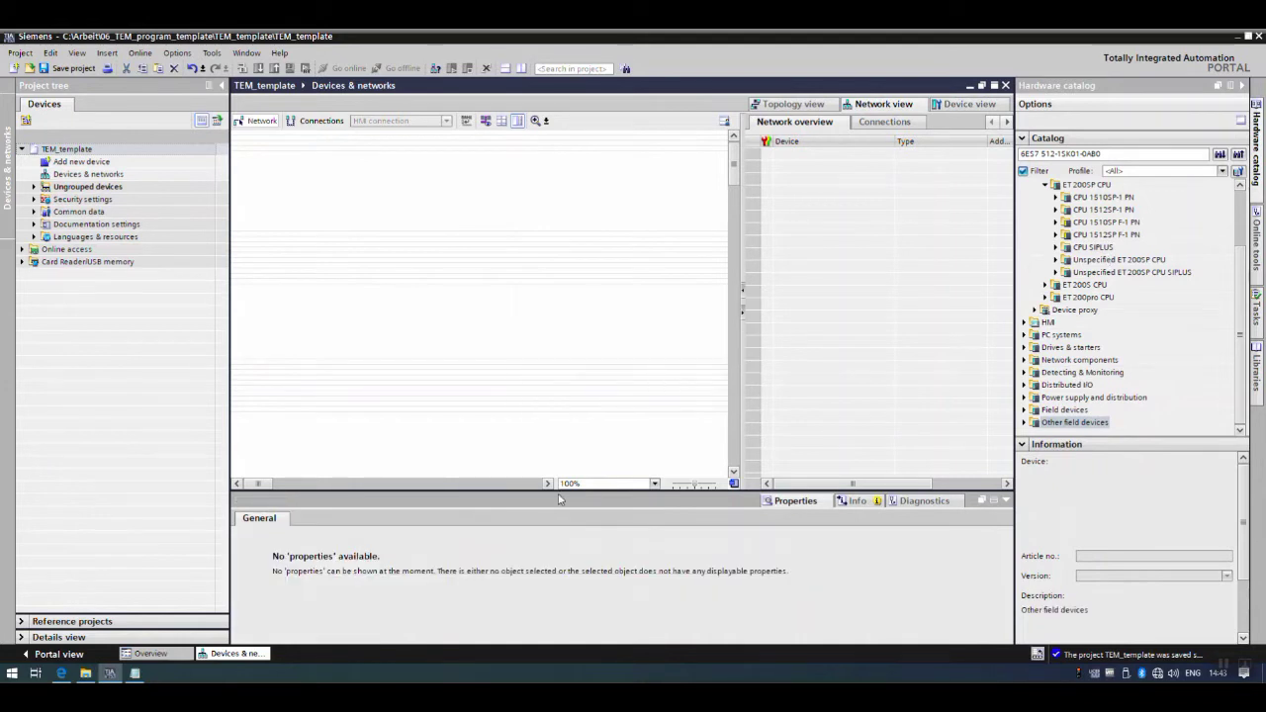
# Step: Switch to Notepad and copy the SPS article number 6ES7 512-1SK01-0AB0 from MFC param.txt
pyautogui.click(135, 674)
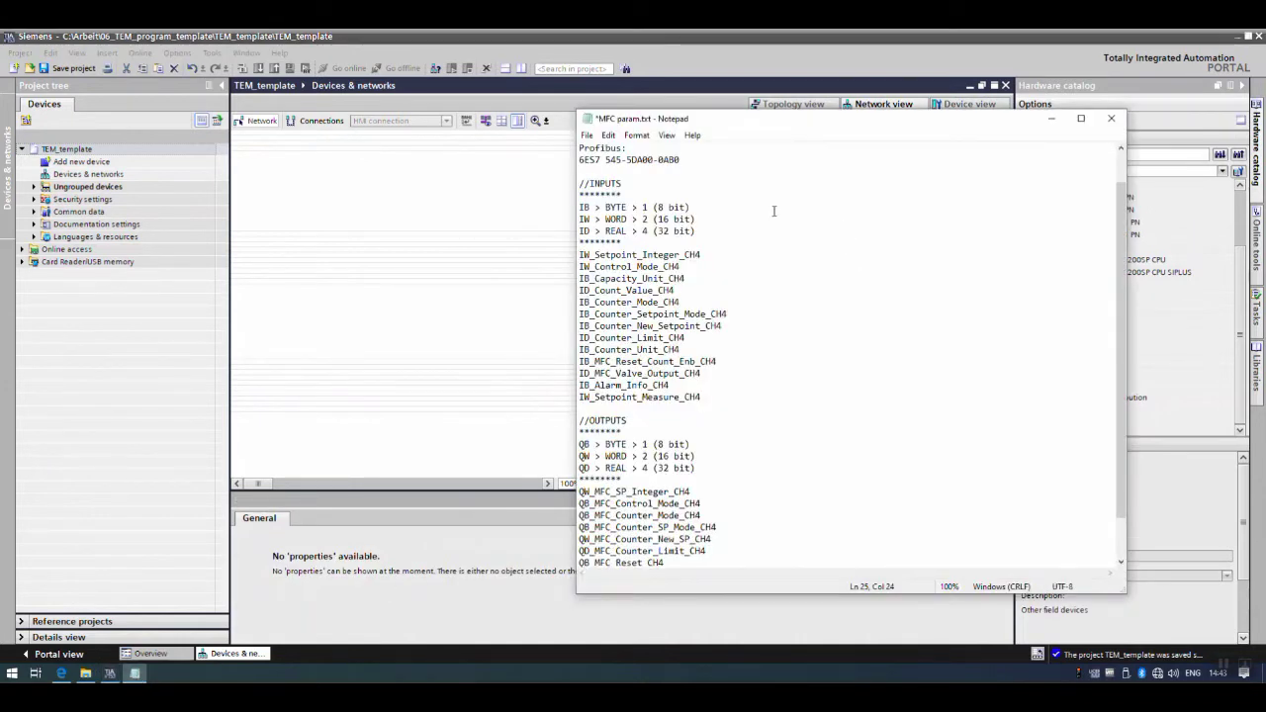
pyautogui.scroll(1, 683, 180)
pyautogui.click(680, 159)
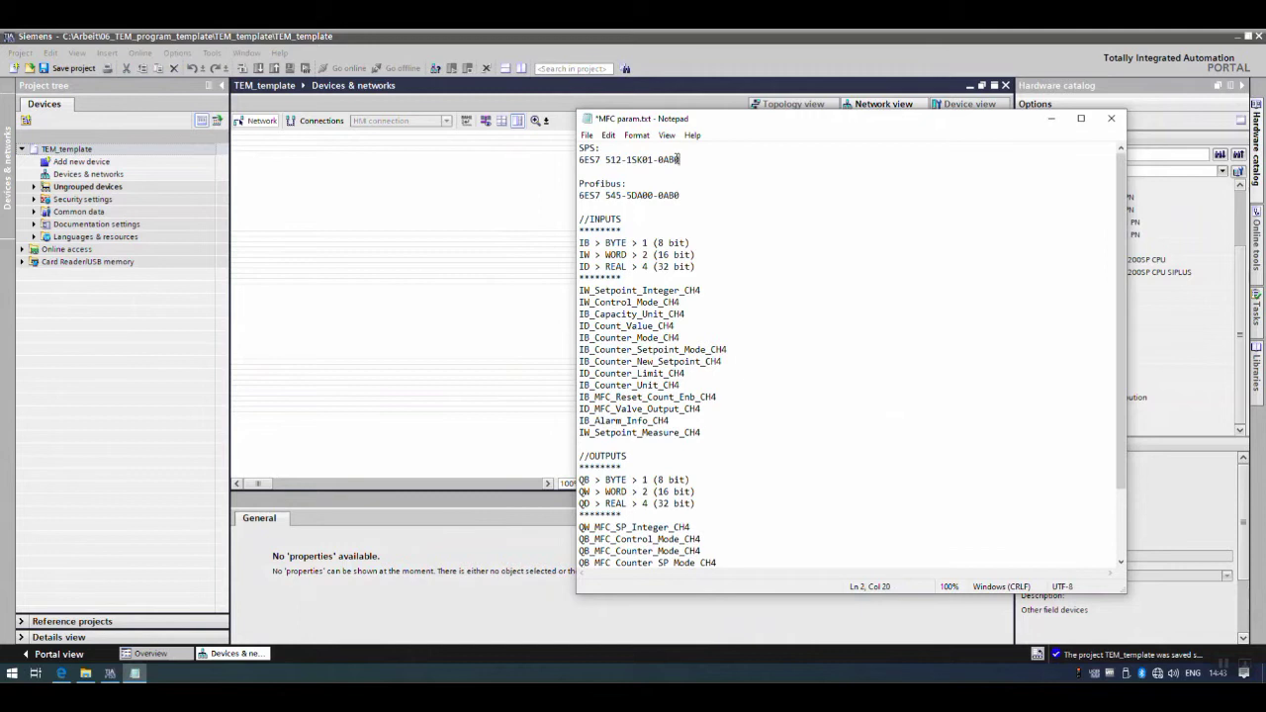
pyautogui.moveTo(680, 159); pyautogui.dragTo(571, 159)
pyautogui.rightClick(615, 164)
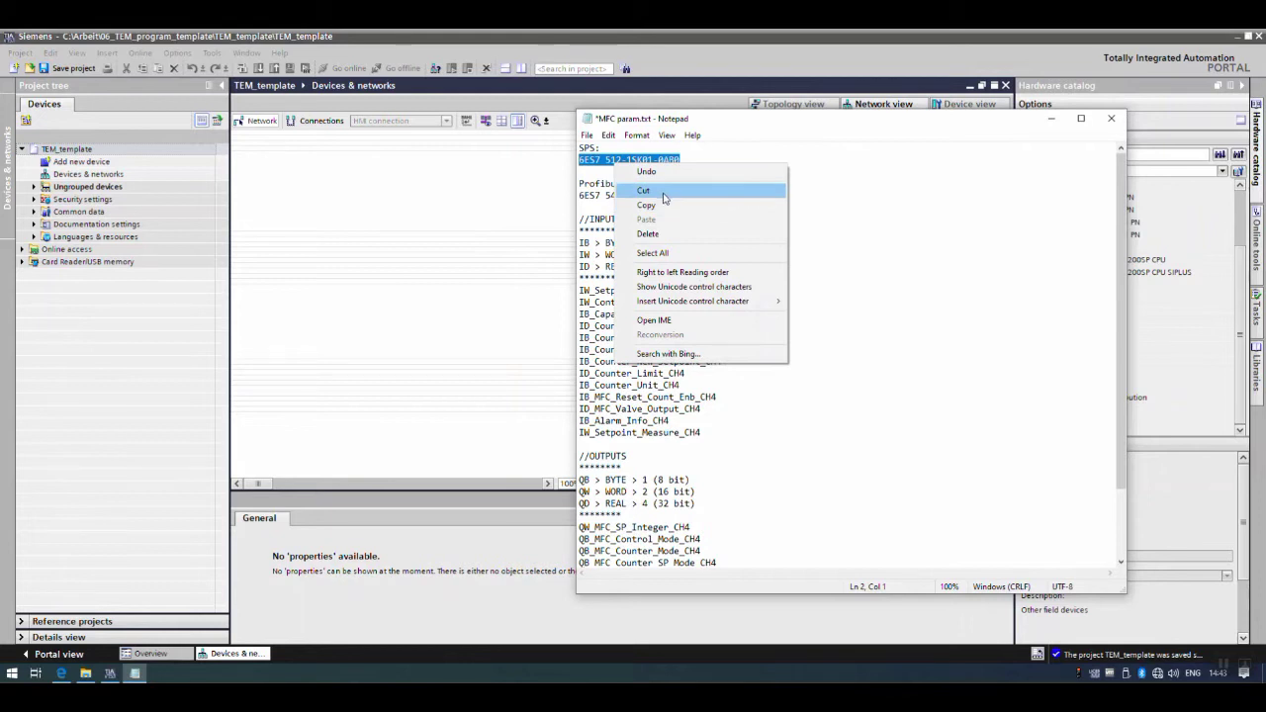
pyautogui.click(665, 205)
# Step: Search the TIA Portal hardware catalog for 6ES7 512-1SK01-0AB0 and add that CPU 1512SP F-1 PN to the network view
pyautogui.click(1126, 115)
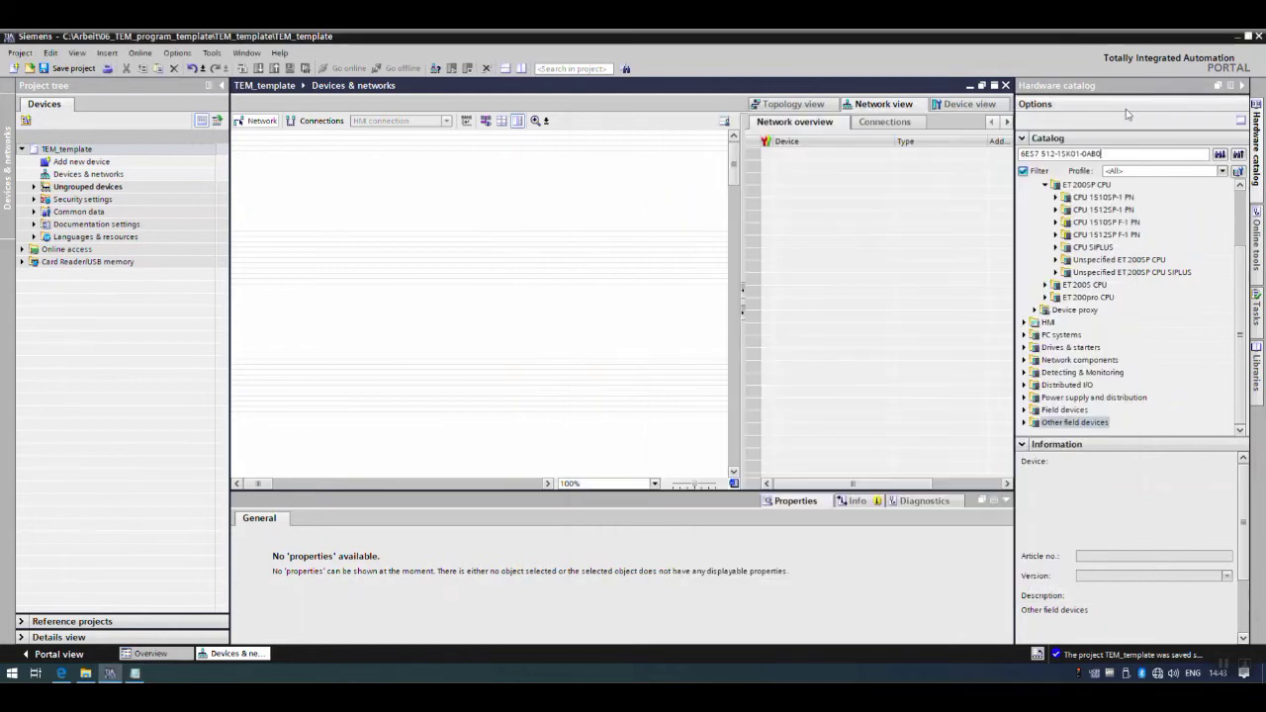
pyautogui.doubleClick(1114, 154)
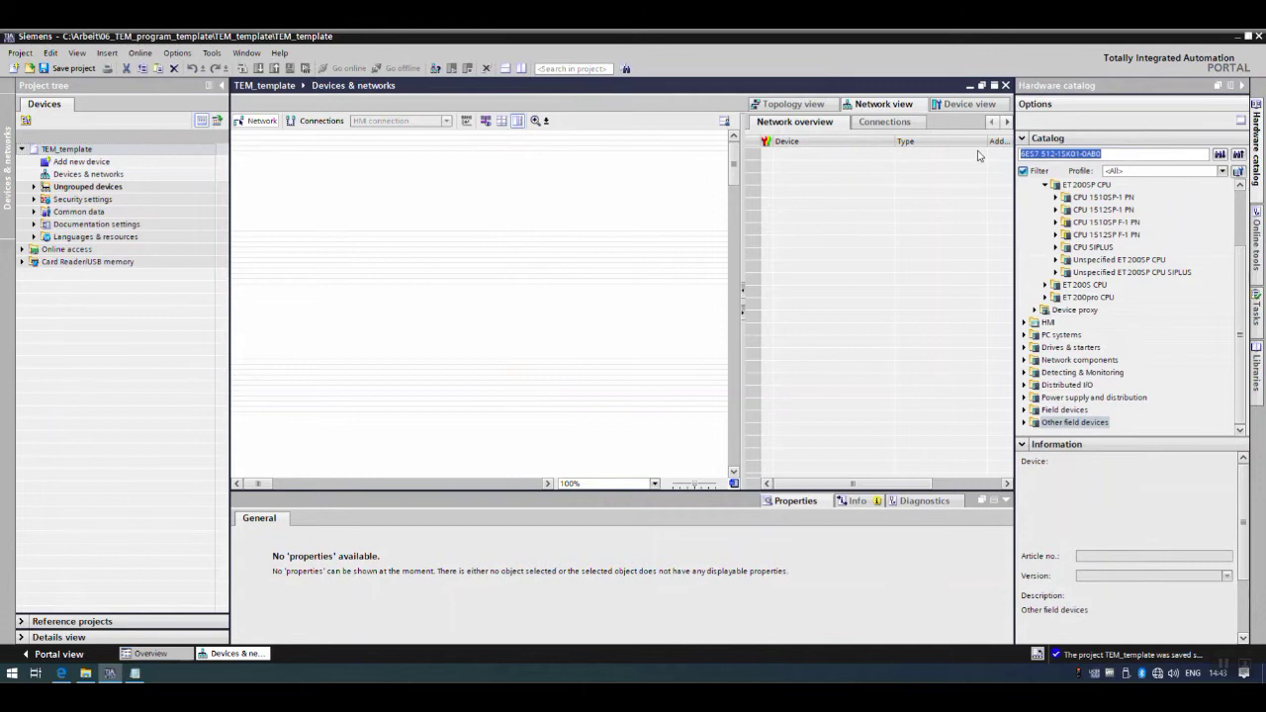
pyautogui.hotkey('ctrl', 'v')
pyautogui.press('Return')
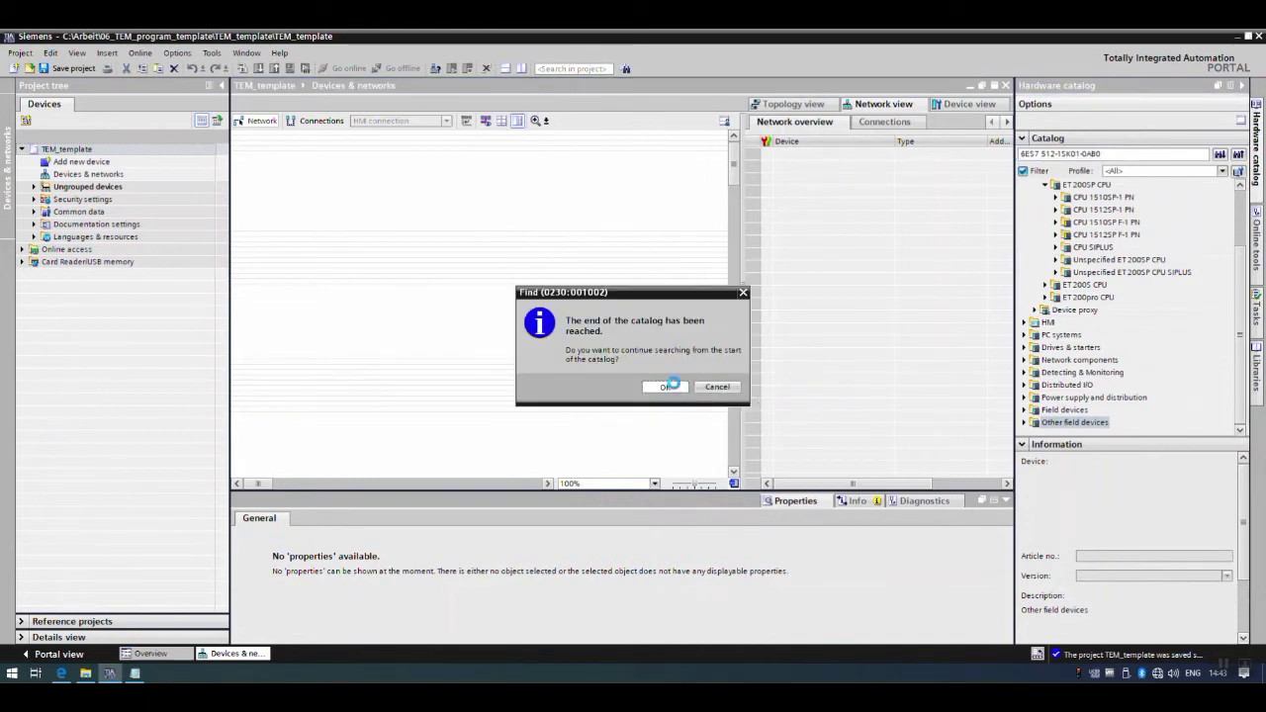
pyautogui.click(669, 387)
pyautogui.moveTo(1128, 263); pyautogui.dragTo(374, 191)
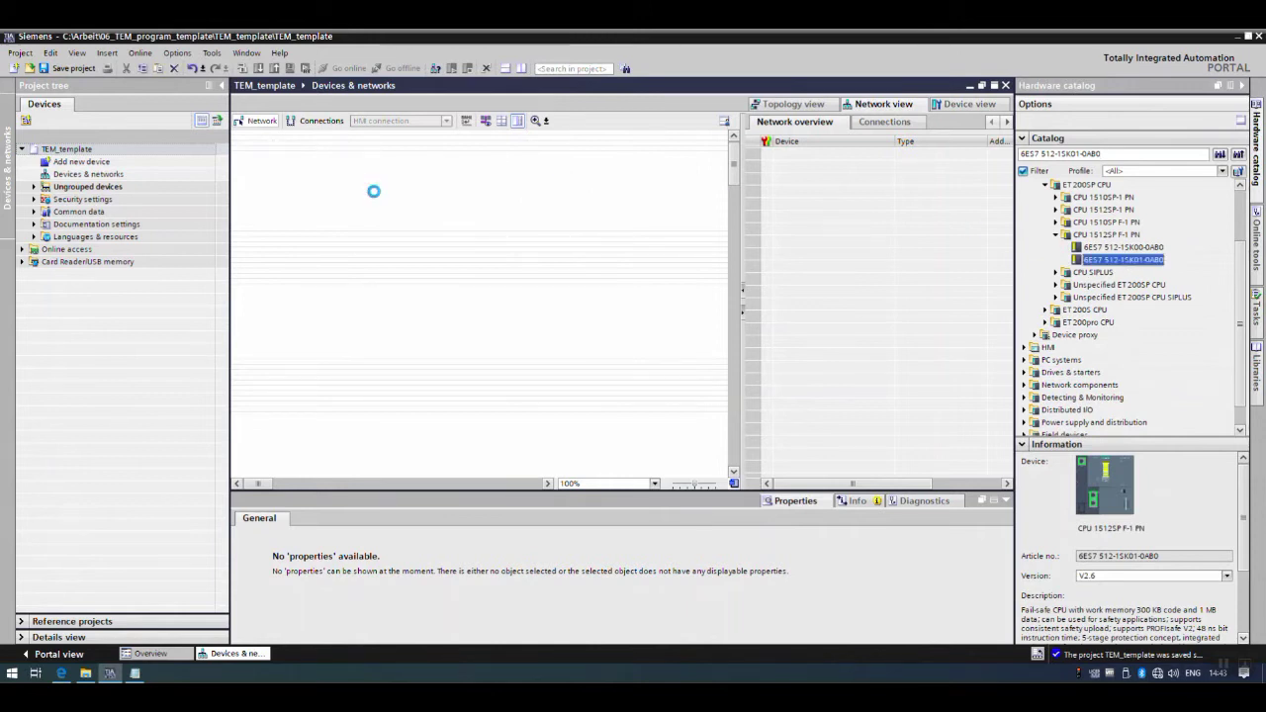
pyautogui.moveTo(423, 168); pyautogui.dragTo(340, 168)
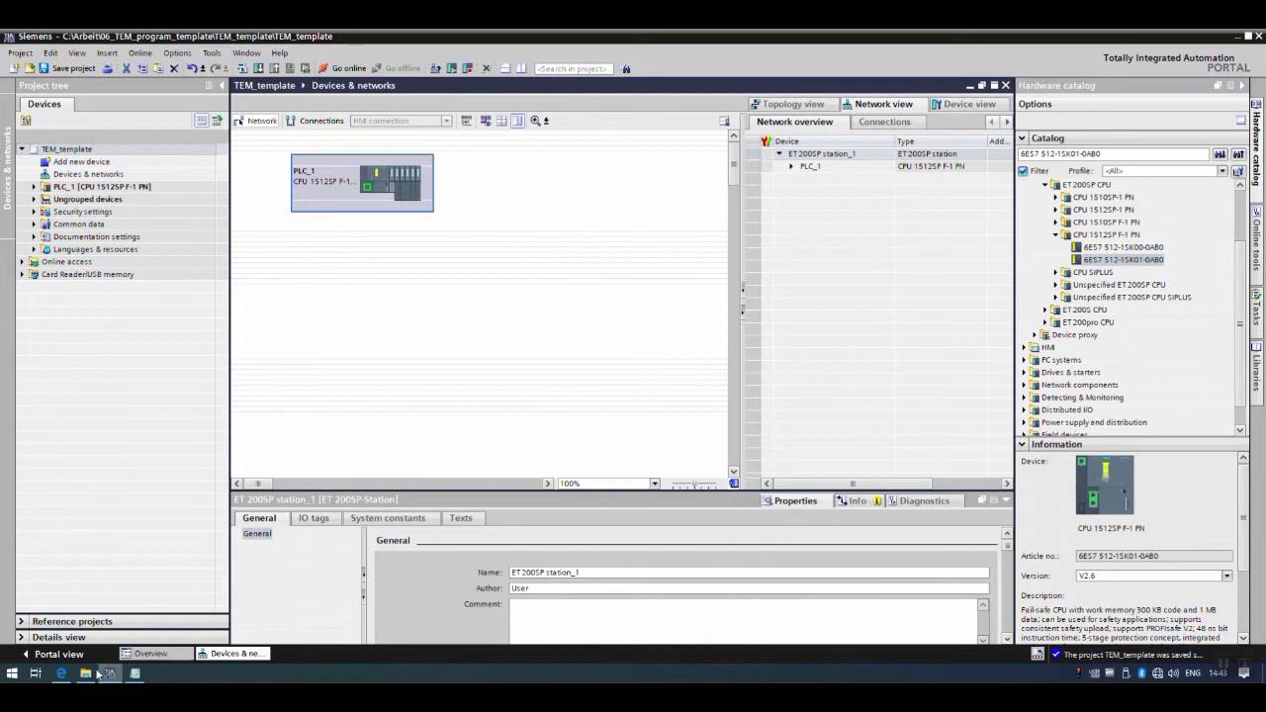
# Step: Switch to the Bronkhorst PROFIBUS DP manual in Edge and look back through its instrument configuration sections to the title page
pyautogui.click(61, 674)
pyautogui.scroll(10, 584, 309)
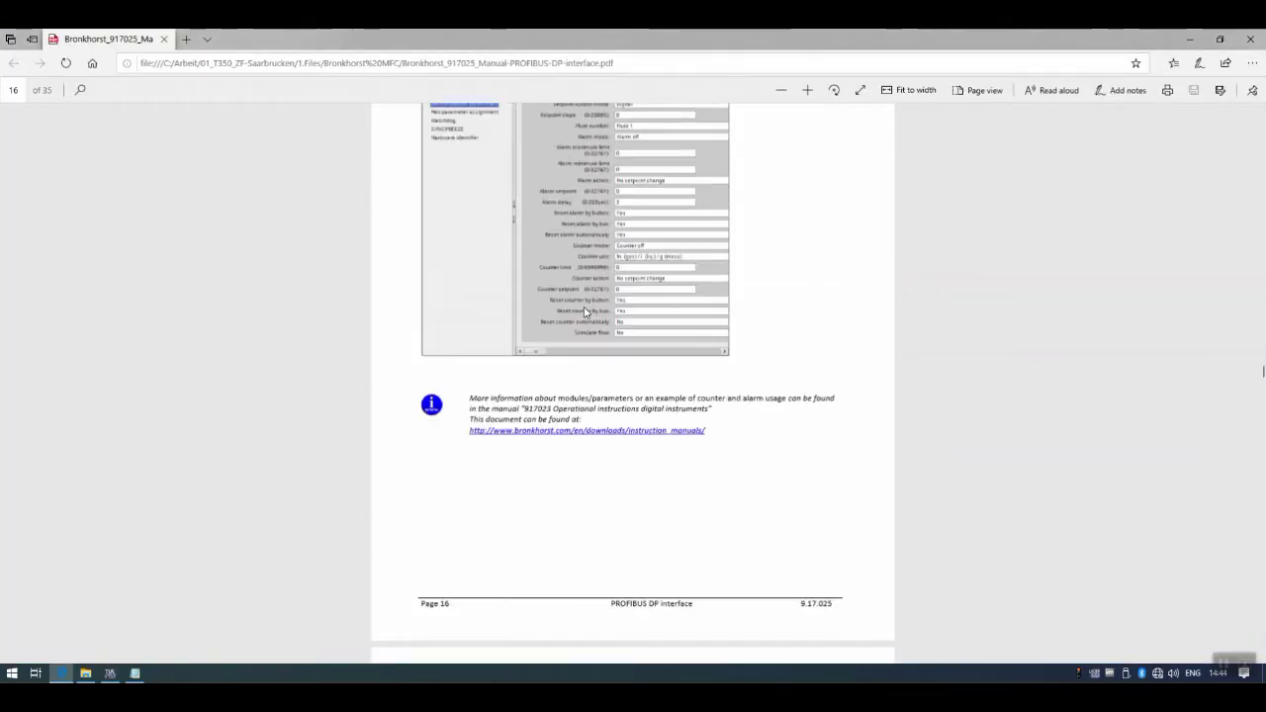
pyautogui.scroll(10, 673, 336)
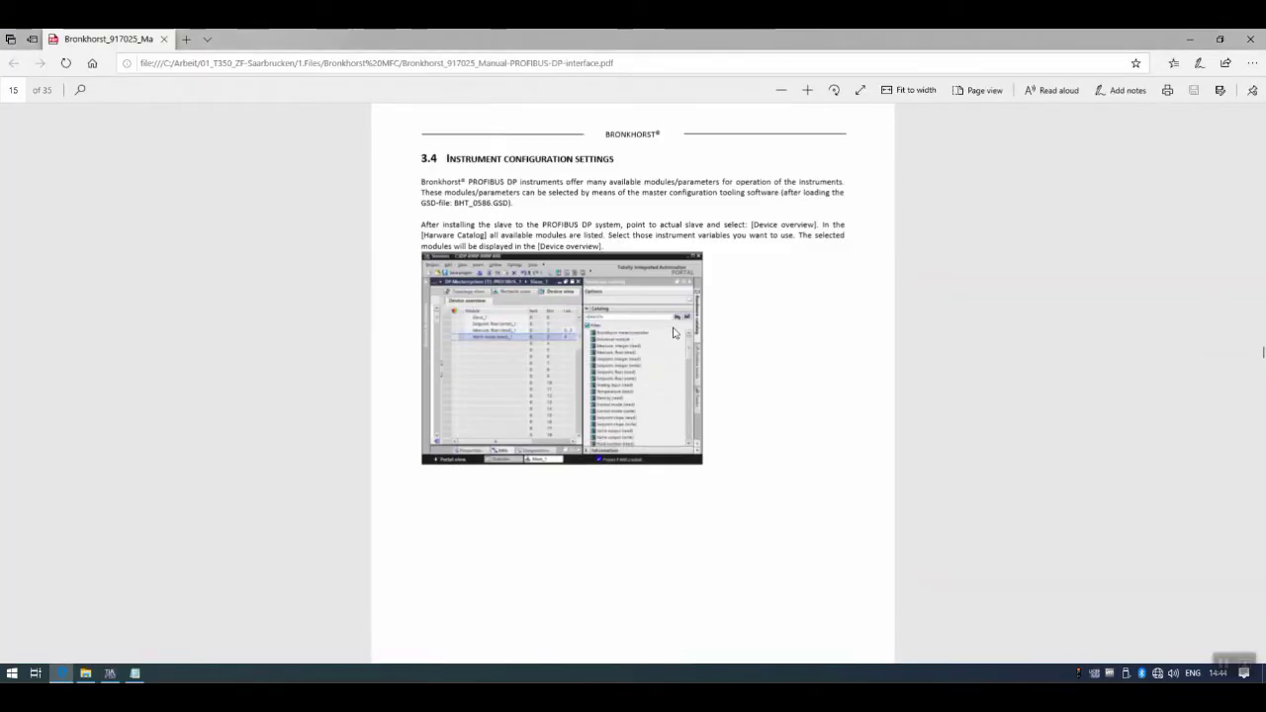
pyautogui.scroll(7, 1108, 341)
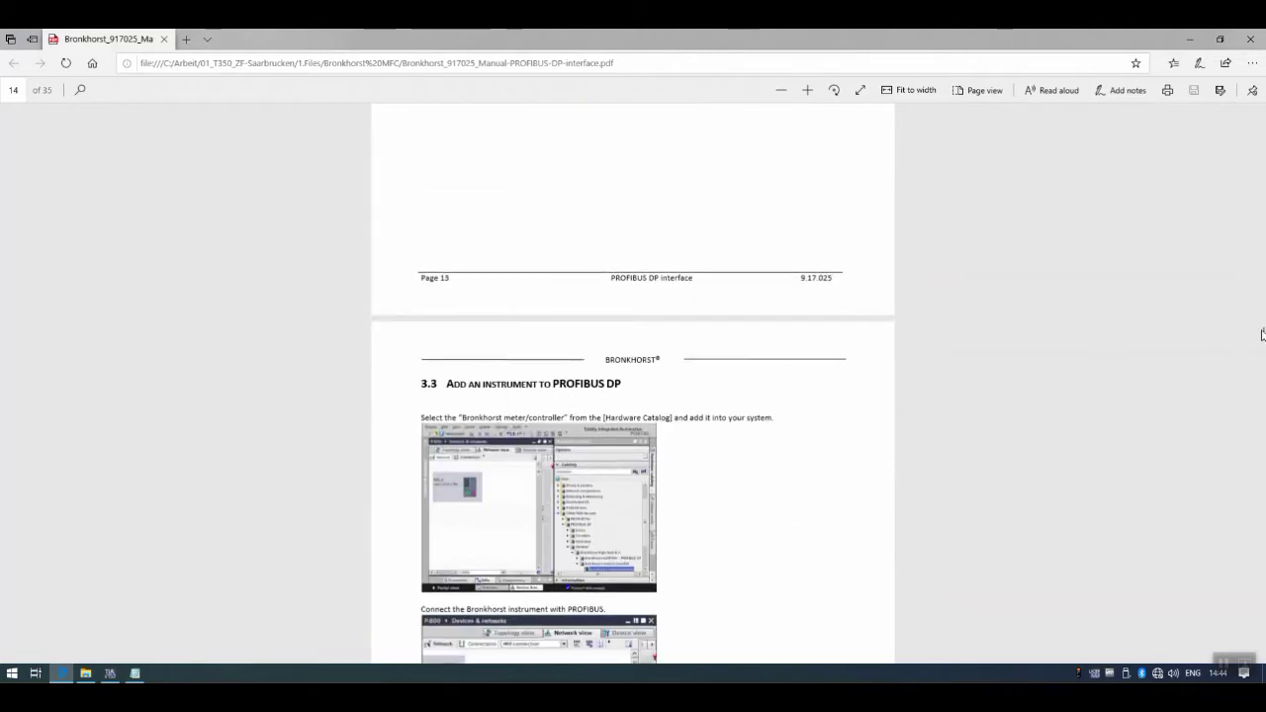
pyautogui.scroll(8, 1261, 339)
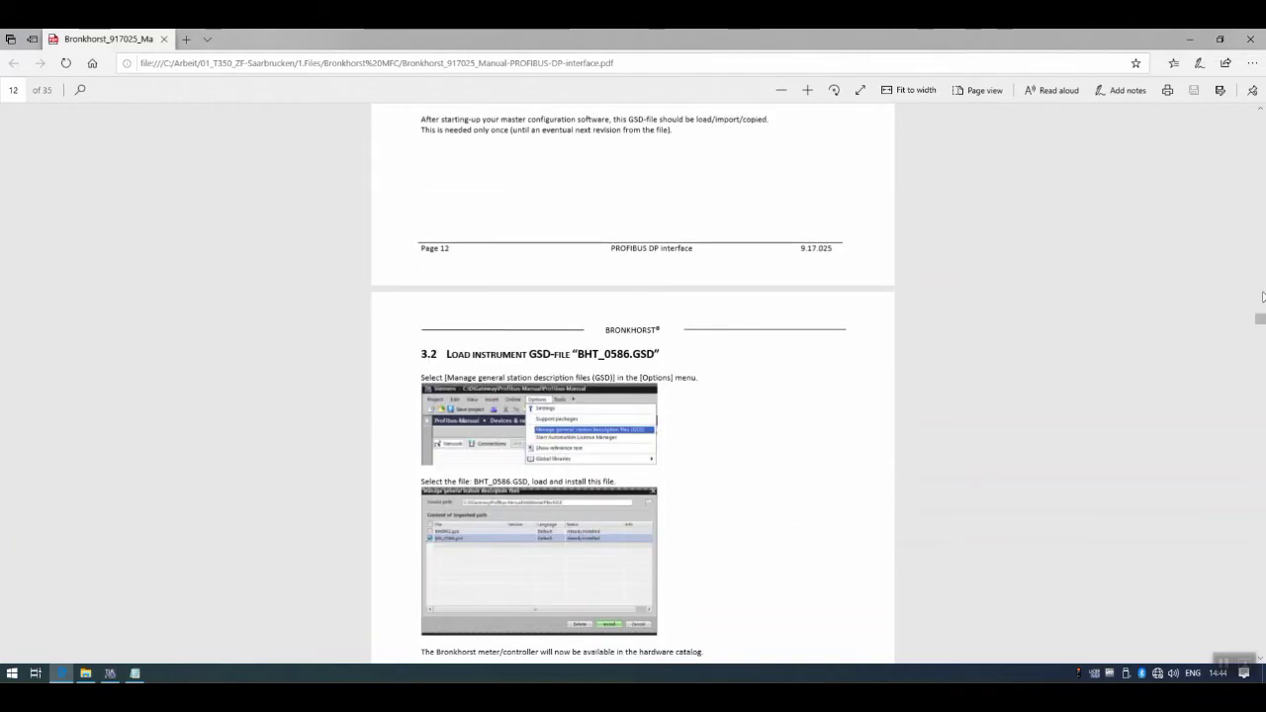
pyautogui.moveTo(1260, 318); pyautogui.dragTo(1260, 117)
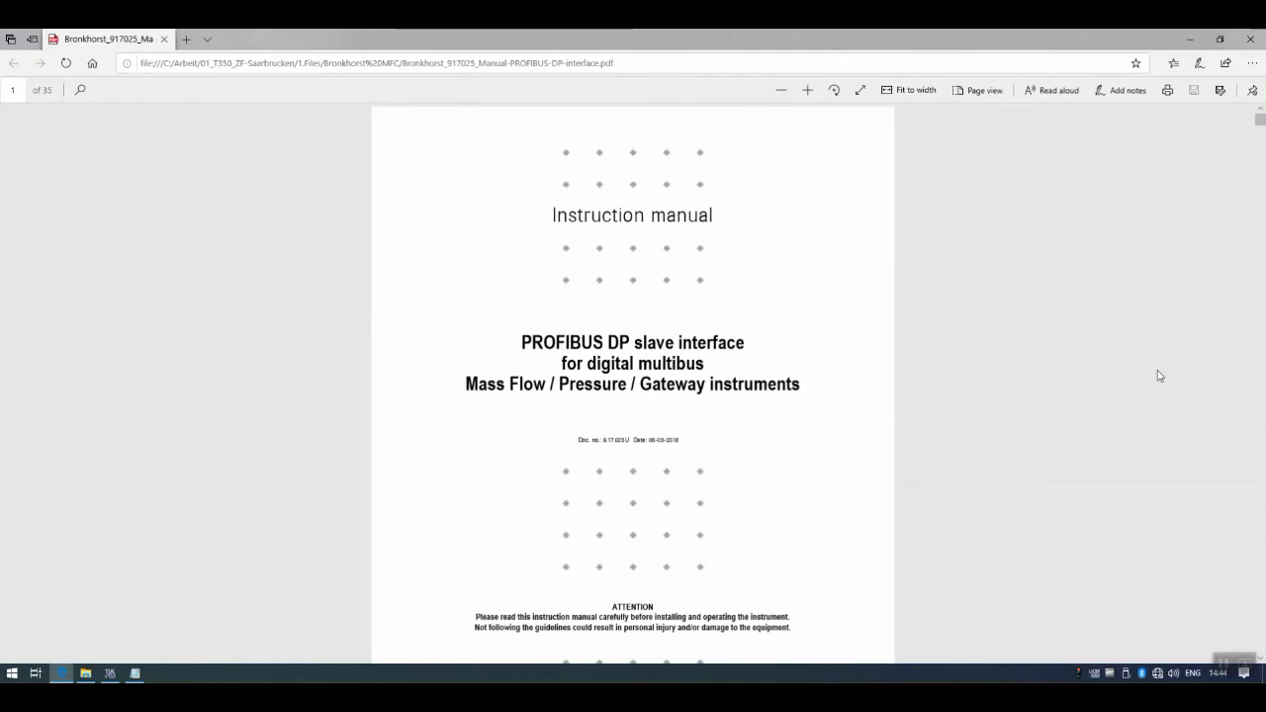
# Step: Examine the manual's table of contents and section 1.3.1, noting the document numbers for the PROFIBUS DP and PROFINET interfaces
pyautogui.scroll(-18, 1158, 372)
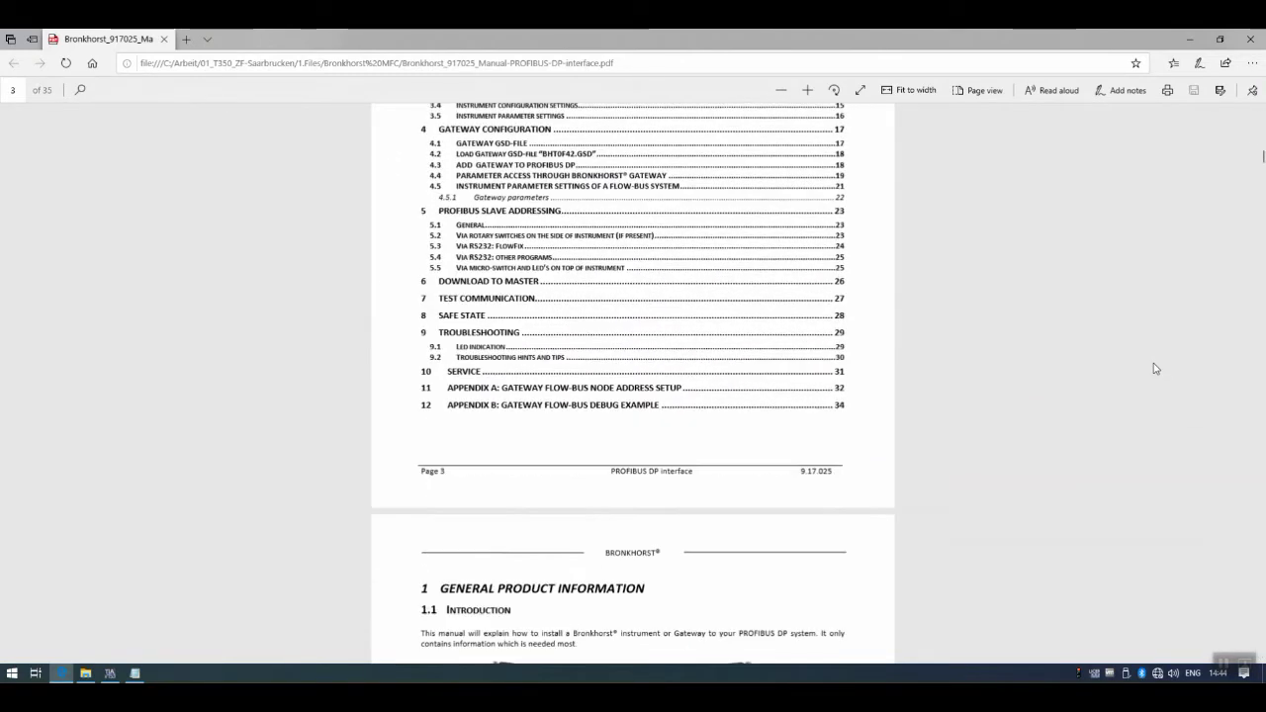
pyautogui.scroll(-15, 1154, 368)
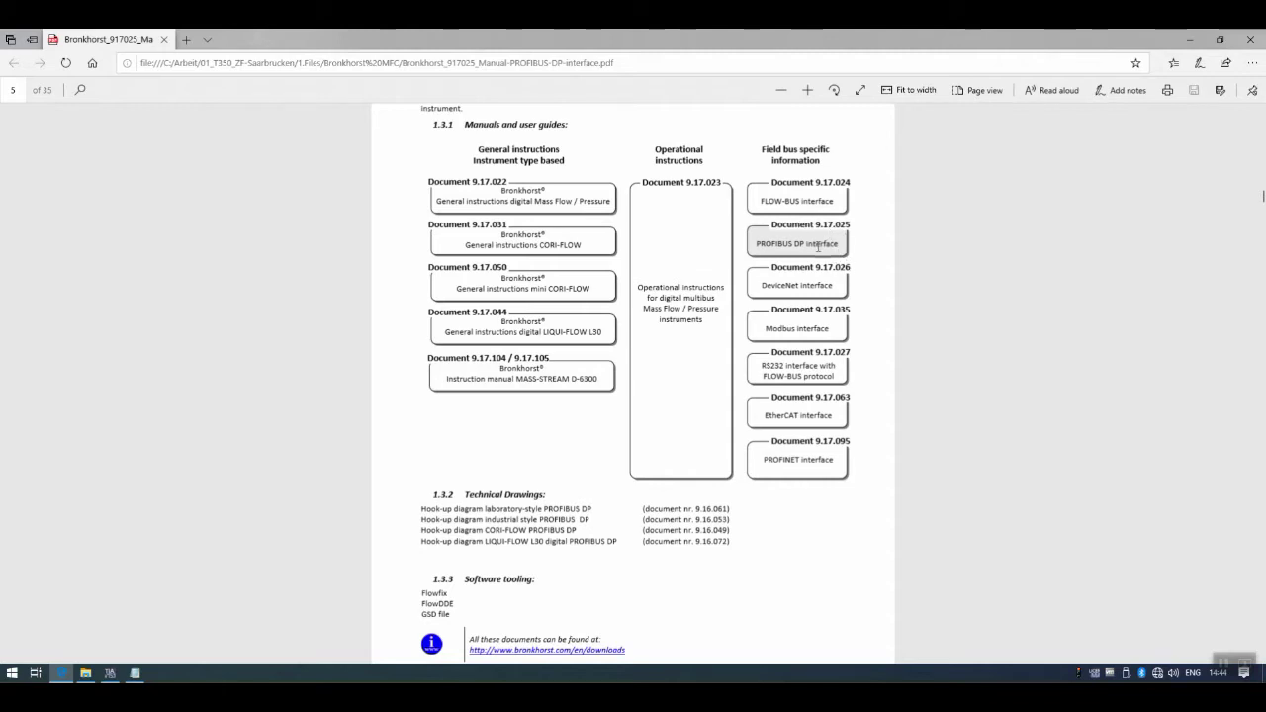
pyautogui.moveTo(813, 226); pyautogui.dragTo(852, 226)
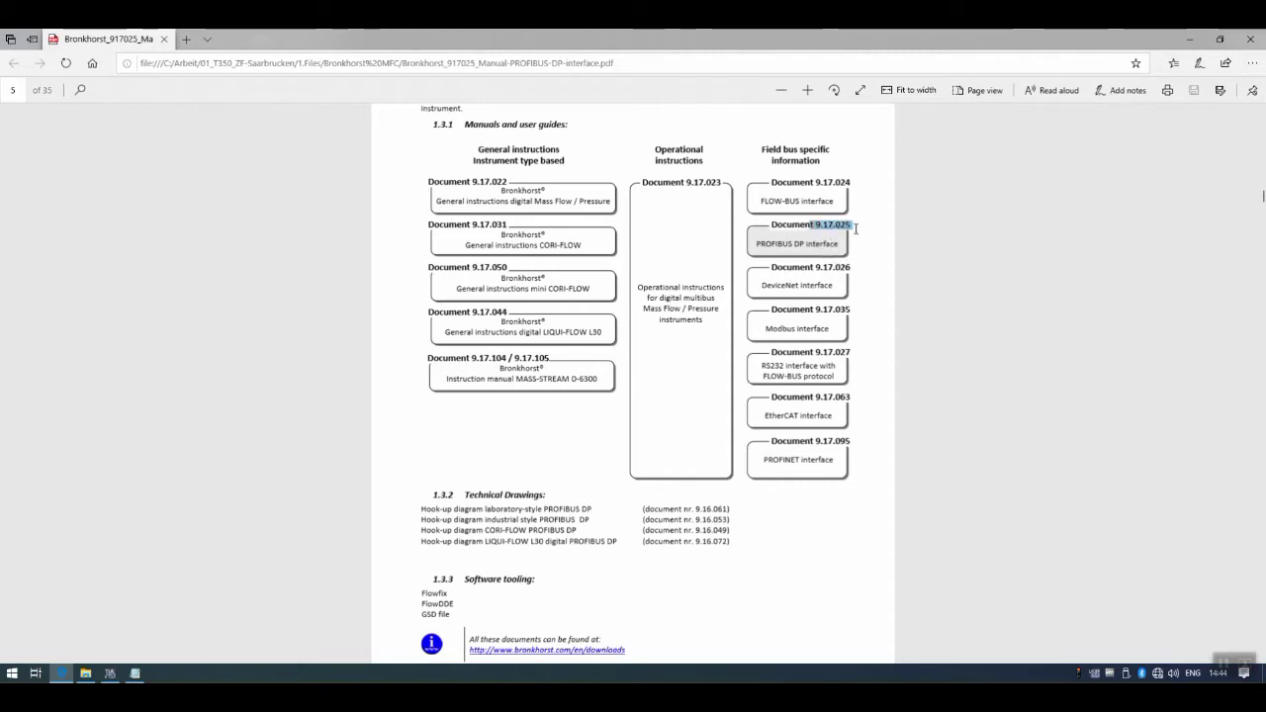
pyautogui.click(676, 298)
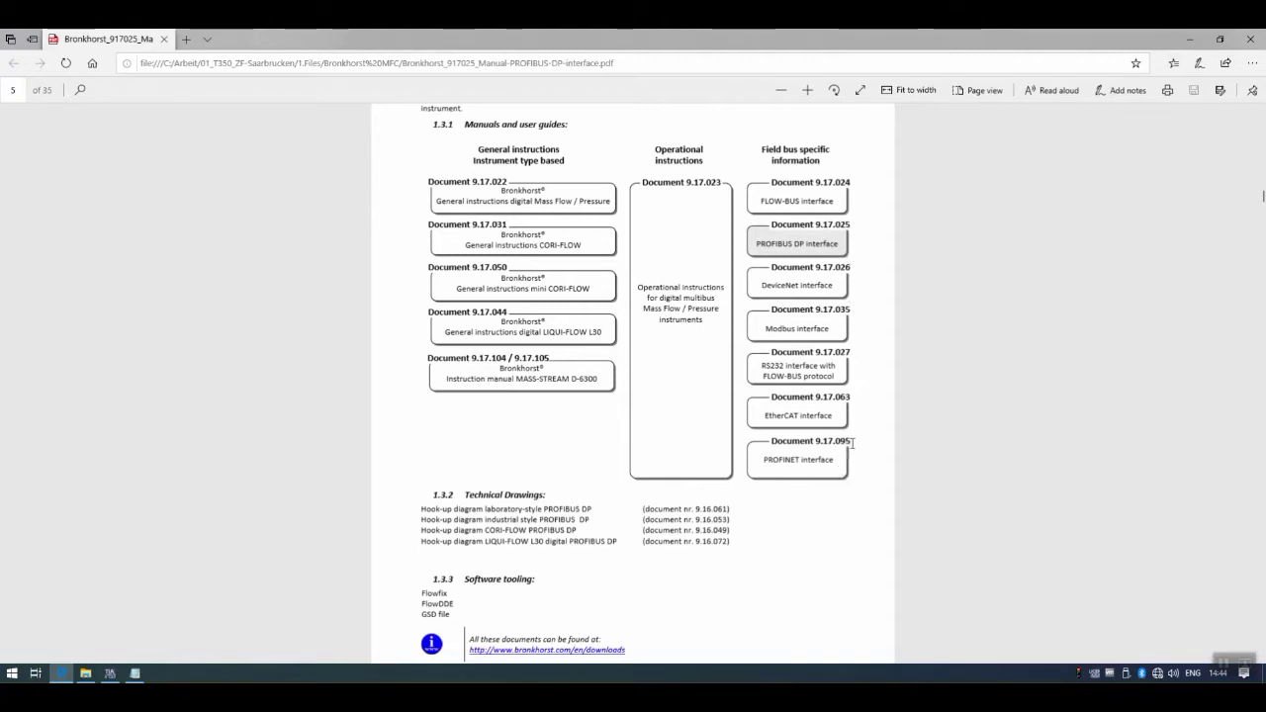
pyautogui.moveTo(851, 441); pyautogui.dragTo(780, 439)
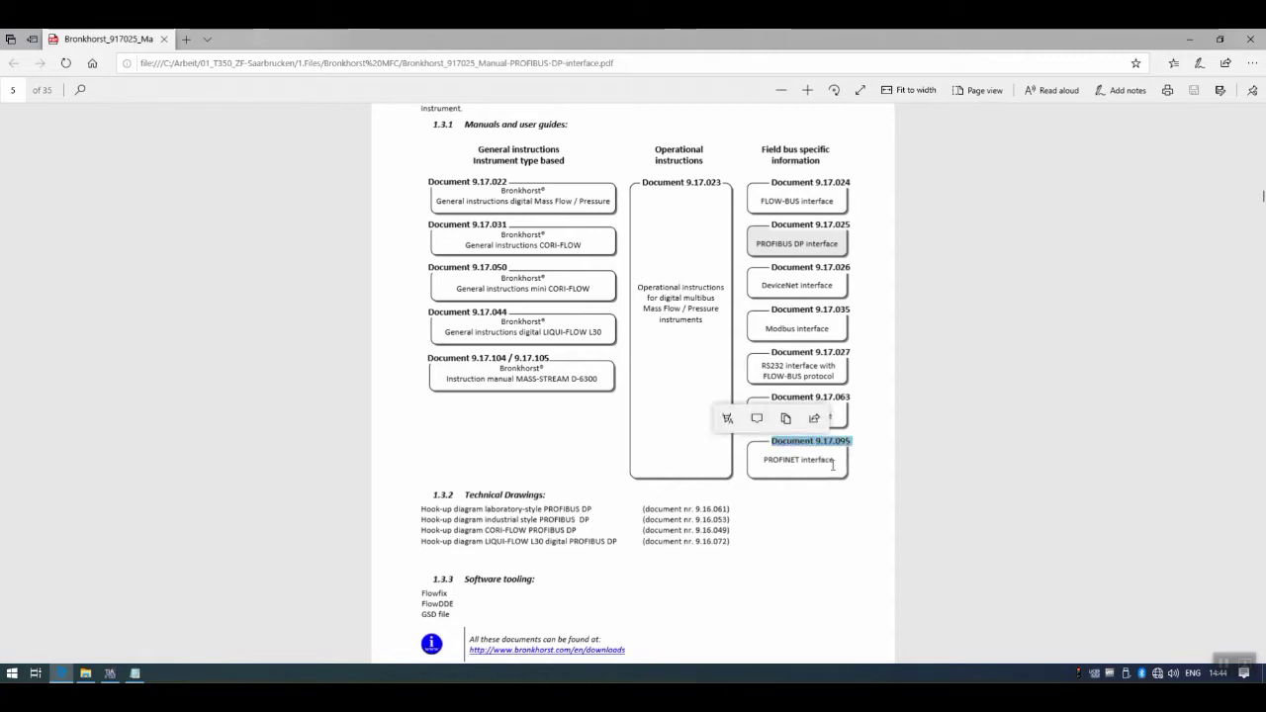
# Step: Examine the start-up flowchart in section 1.4, Short form start-up, of the PROFIBUS DP manual
pyautogui.scroll(-10, 851, 465)
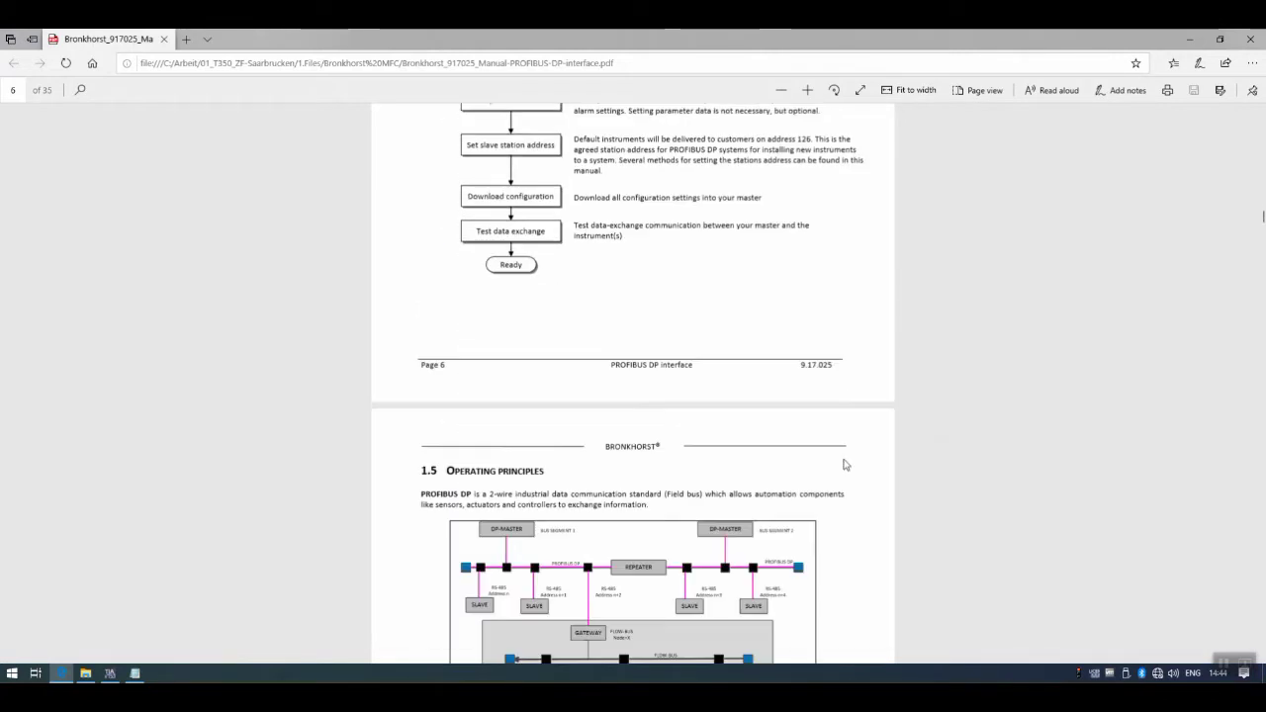
pyautogui.scroll(-2, 846, 465)
pyautogui.scroll(5, 834, 433)
pyautogui.scroll(-1, 520, 229)
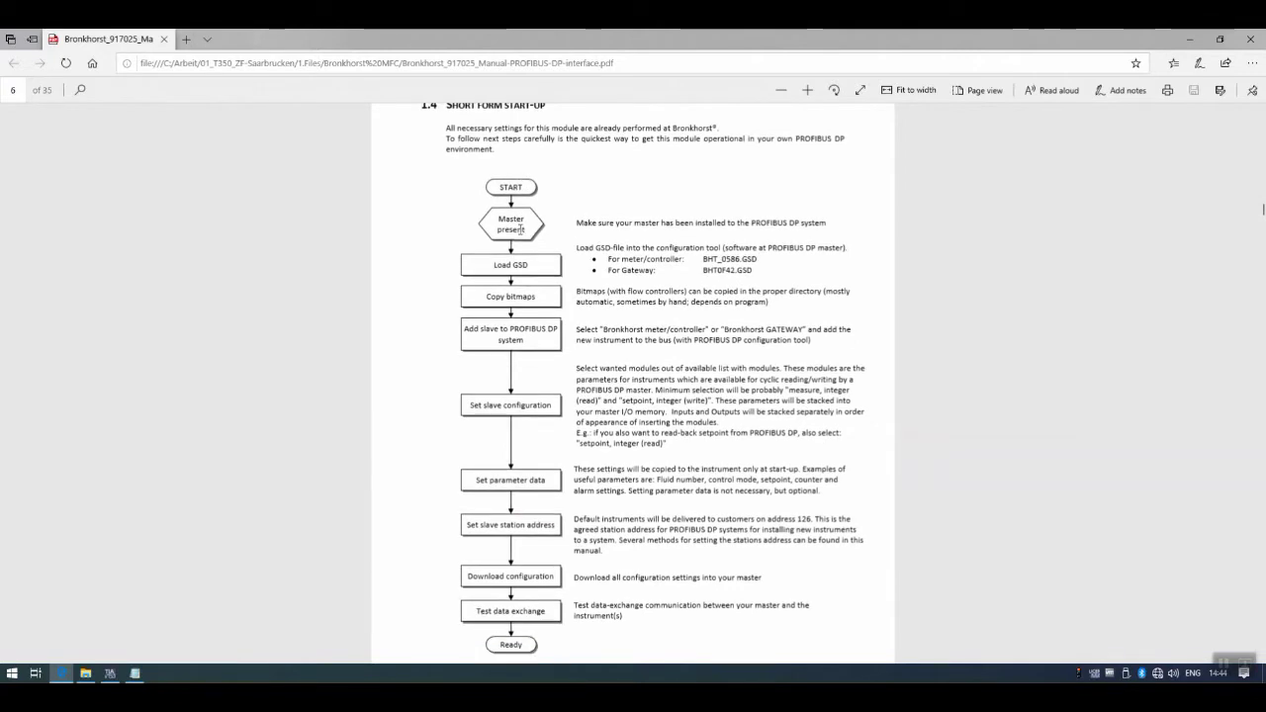
pyautogui.scroll(-2, 519, 228)
pyautogui.scroll(1, 522, 198)
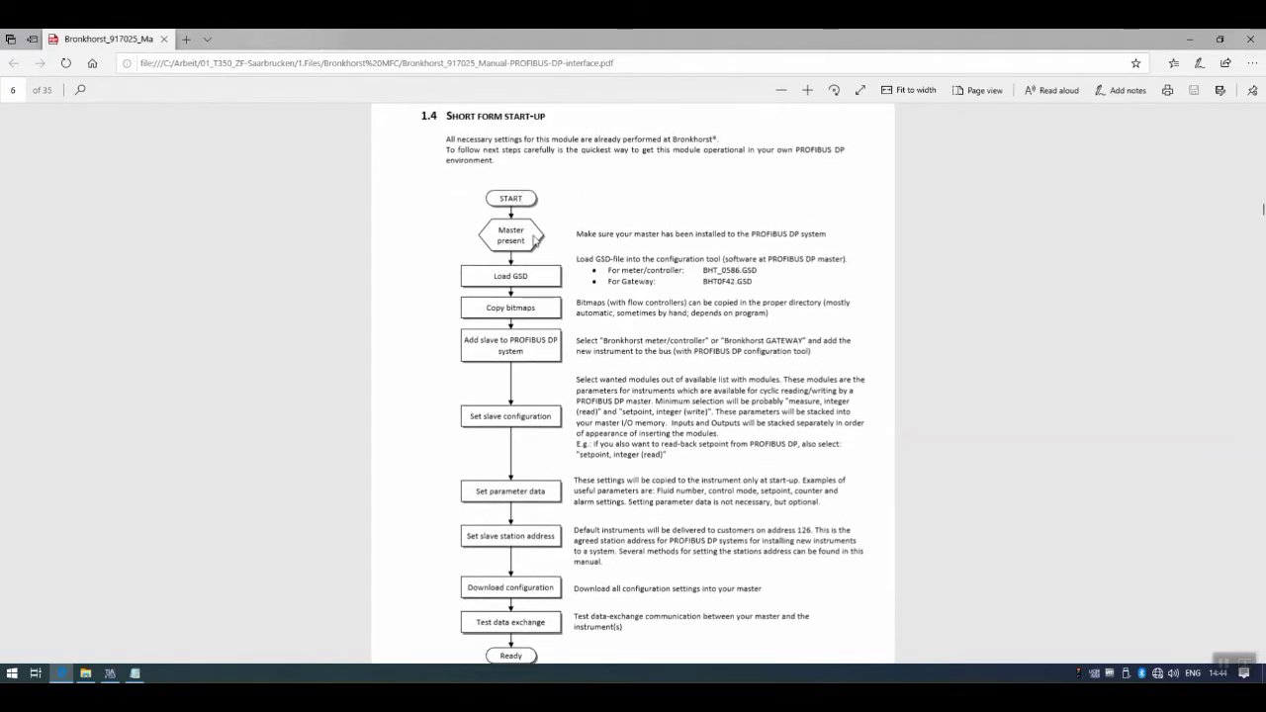
# Step: Skim the PROFIBUS DP manual from the short form start-up to chapter 3, Instrument configuration, and section 3.1, Instrument GSD-file
pyautogui.scroll(-10, 536, 239)
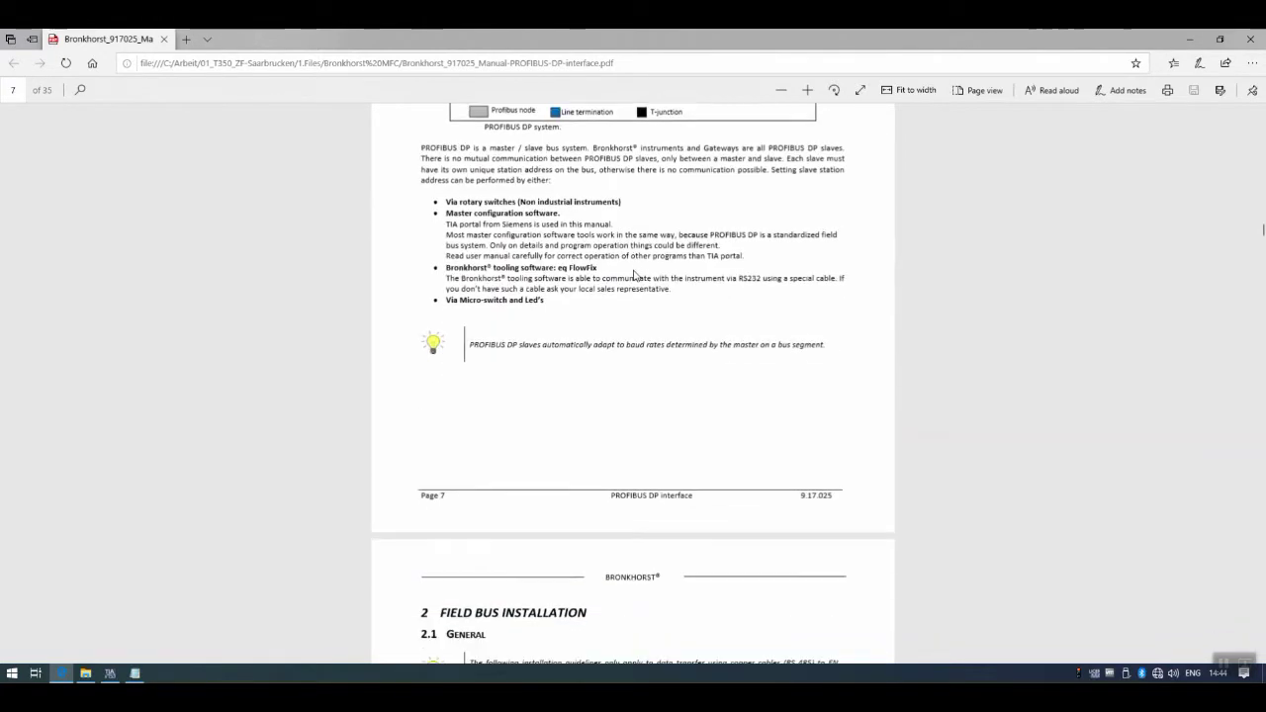
pyautogui.scroll(-20, 634, 275)
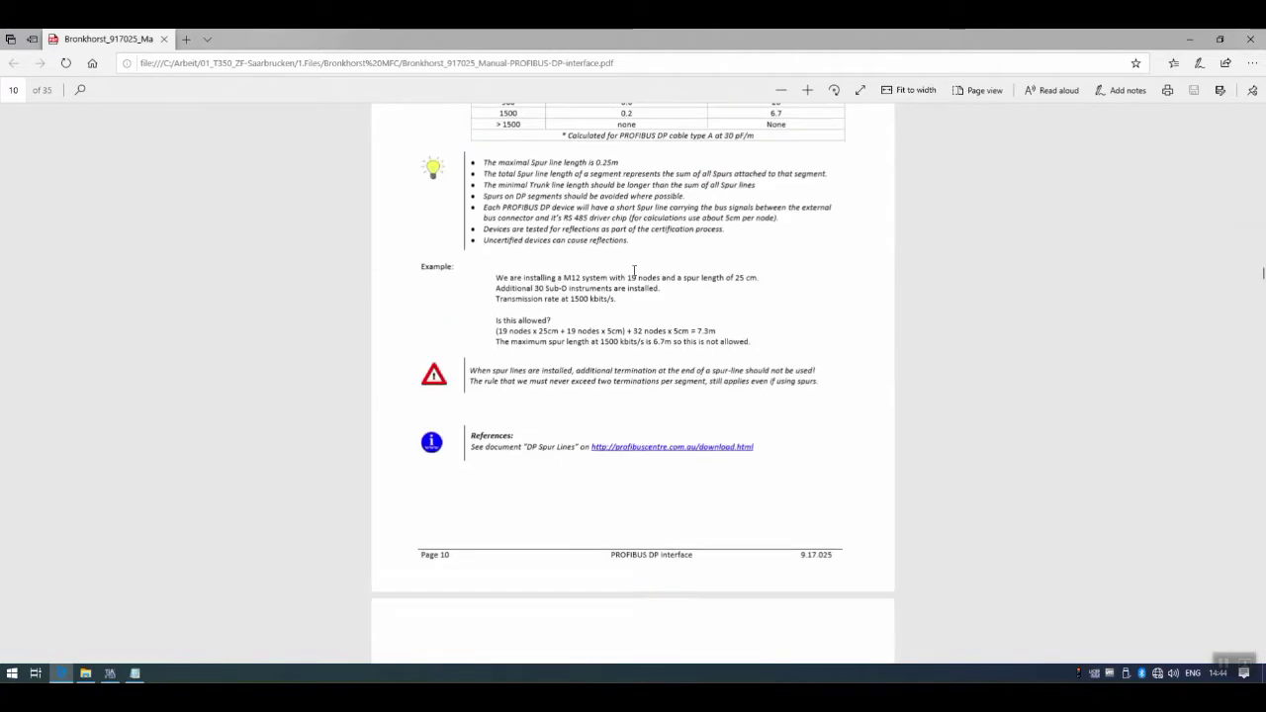
pyautogui.scroll(-12, 635, 272)
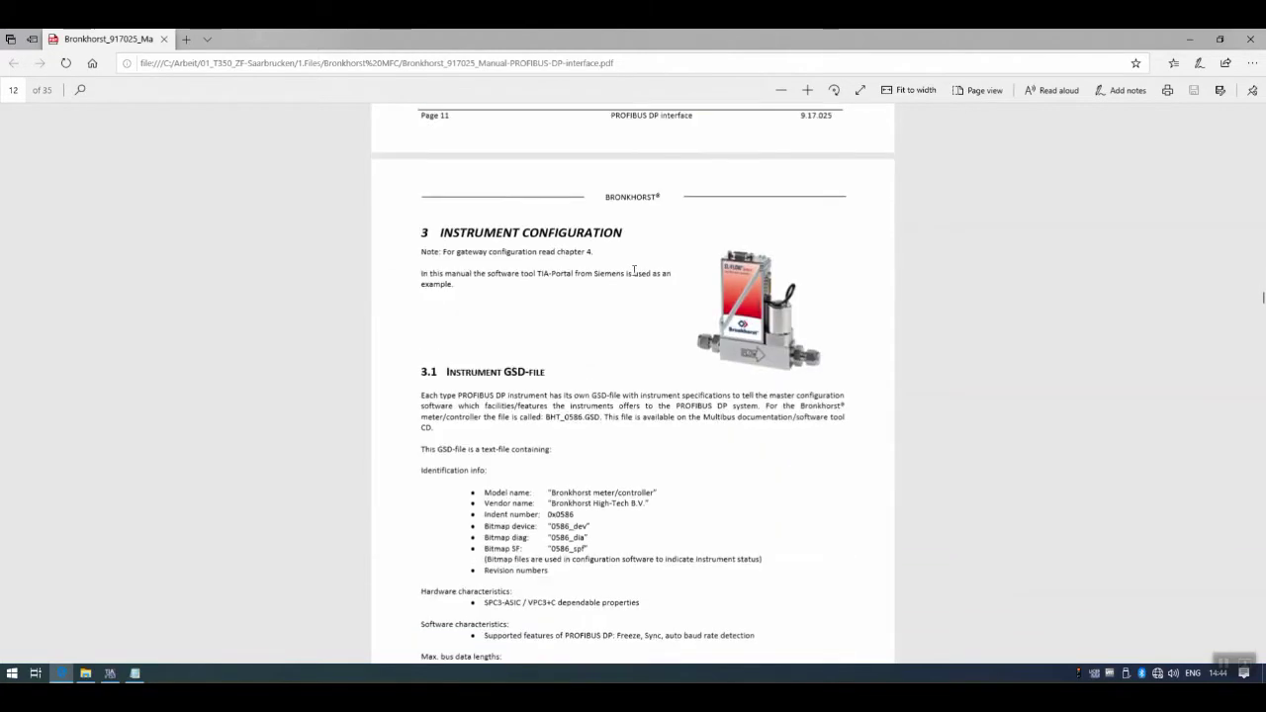
pyautogui.scroll(-8, 634, 272)
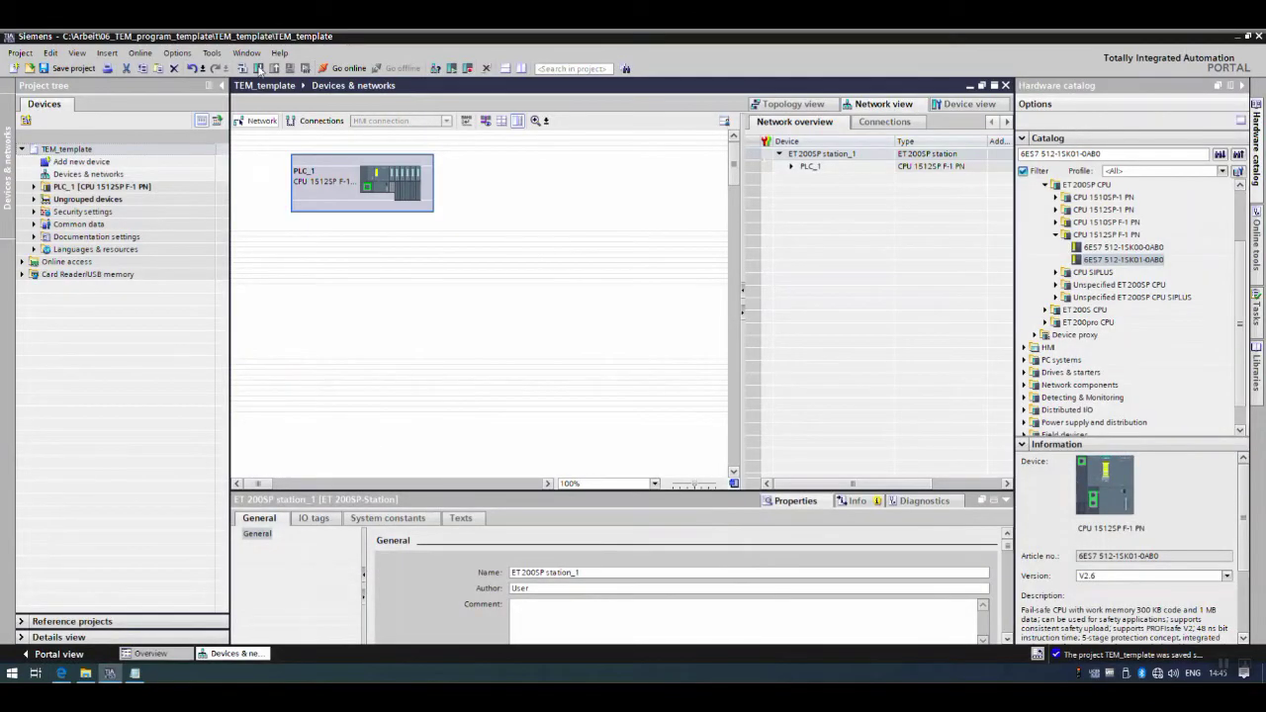
# Step: In TIA Portal, review the installed general station description files and browse to the PROFIBUS-DP-GSD folder under 02_T350_ZF-Fredrickschafen, 1.Files, without installing anything
pyautogui.click(177, 53)
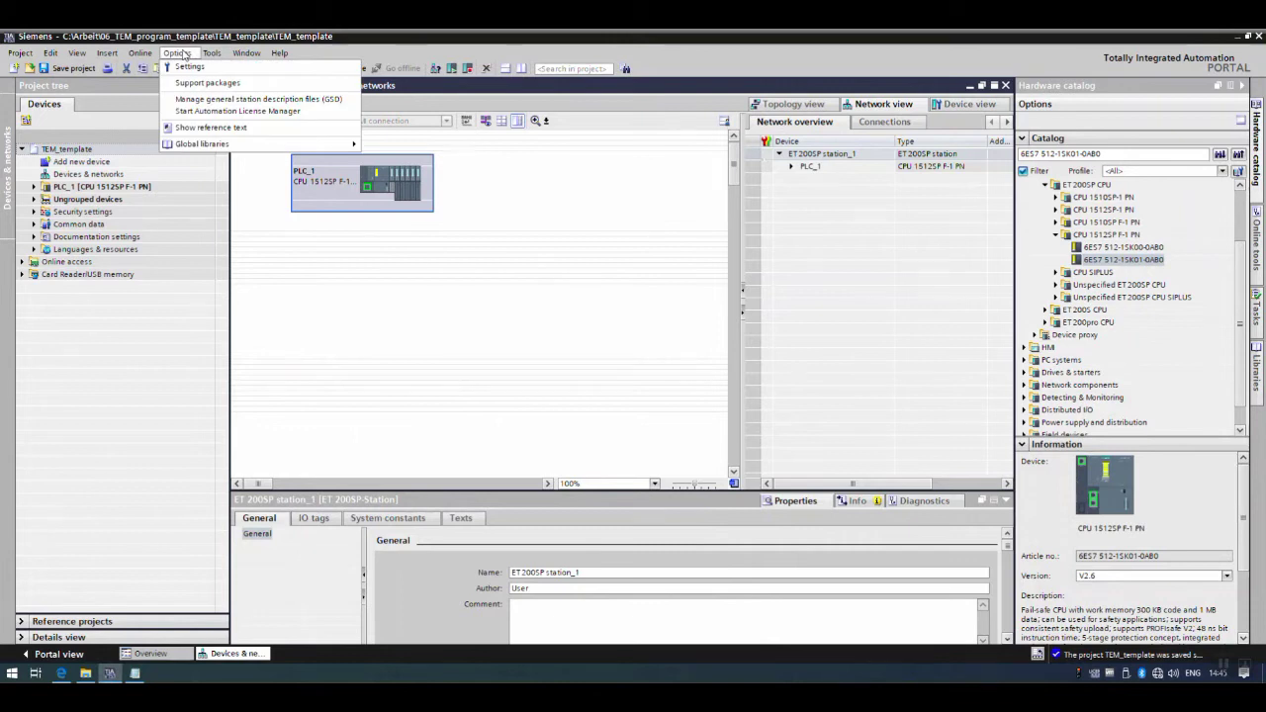
pyautogui.click(234, 99)
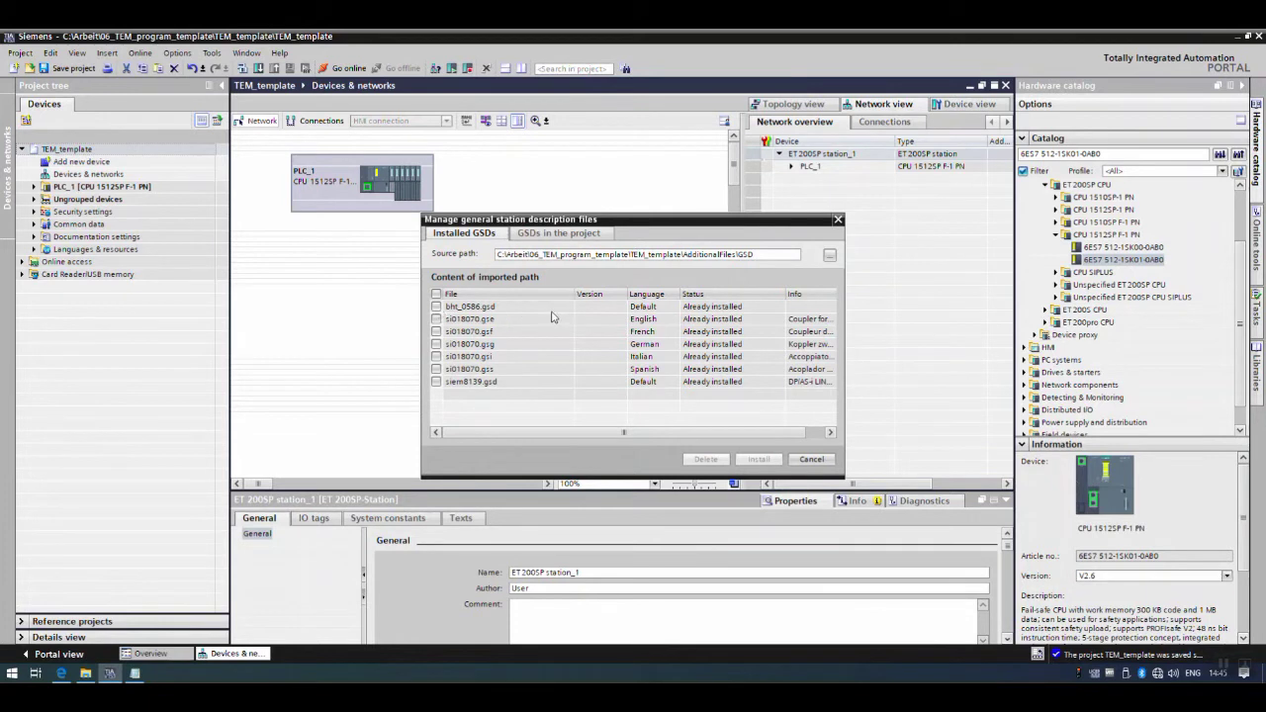
pyautogui.click(830, 255)
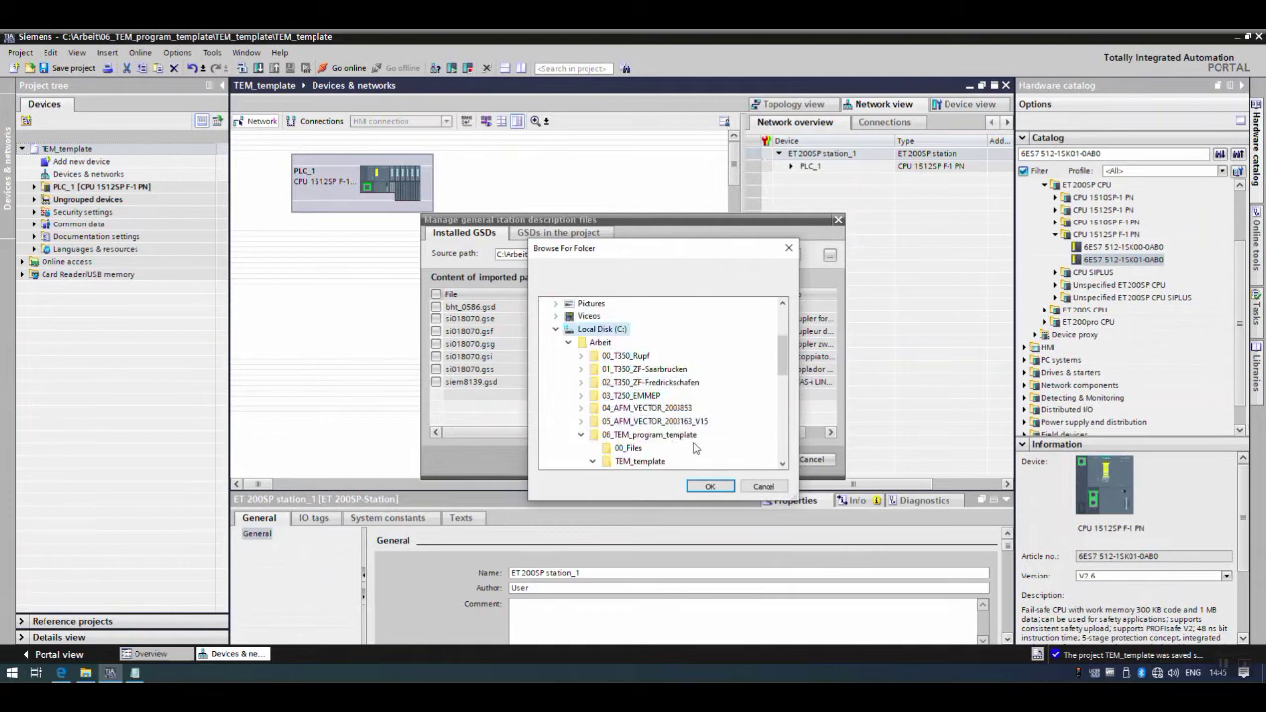
pyautogui.click(659, 383)
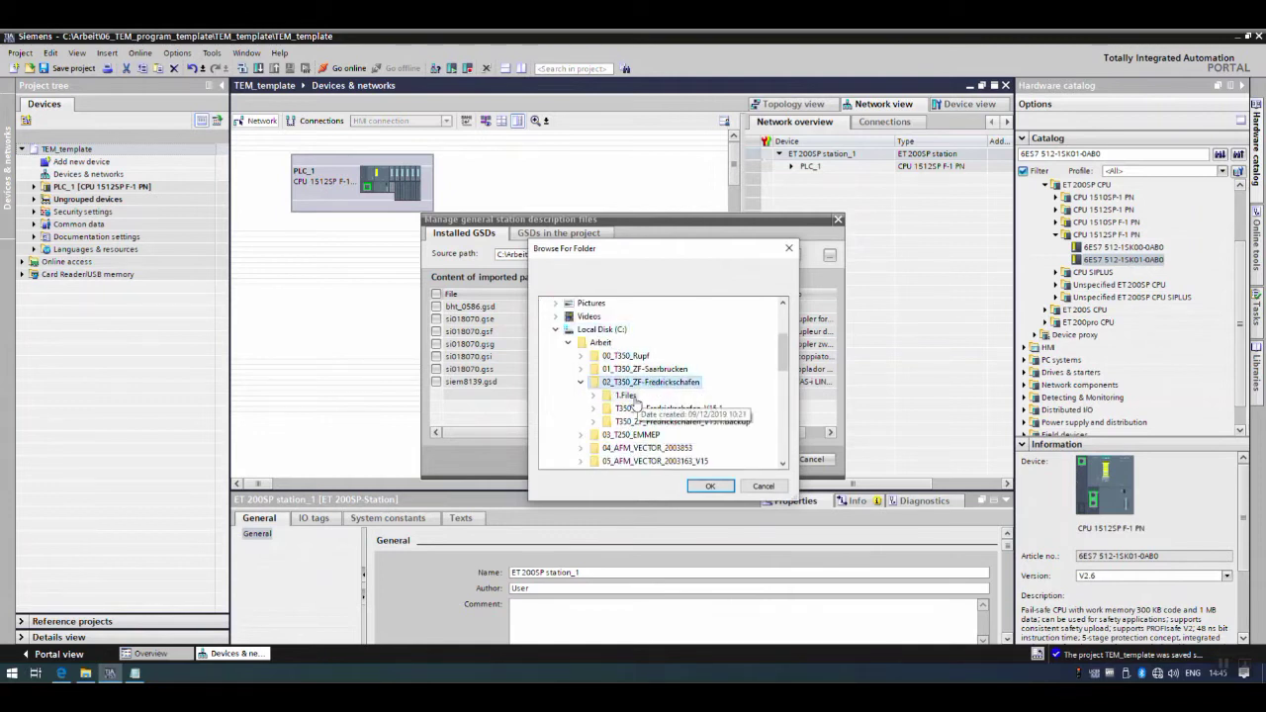
pyautogui.click(626, 395)
pyautogui.click(660, 409)
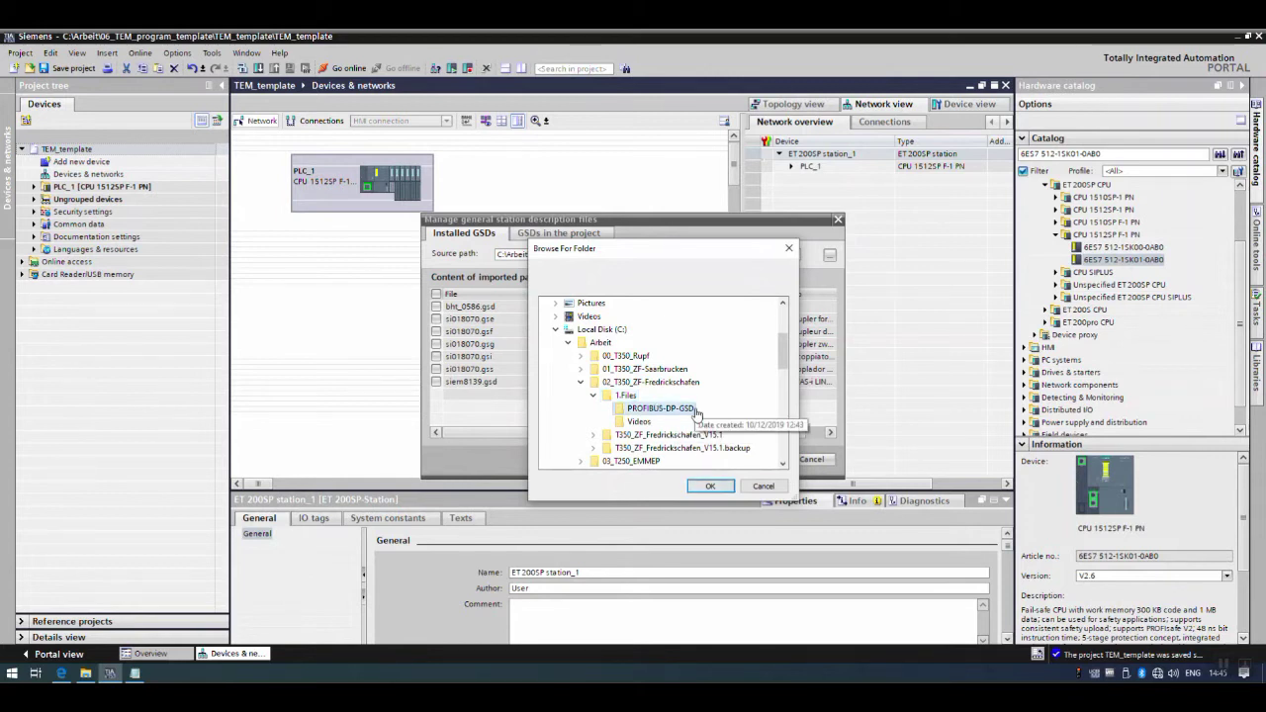
pyautogui.click(764, 487)
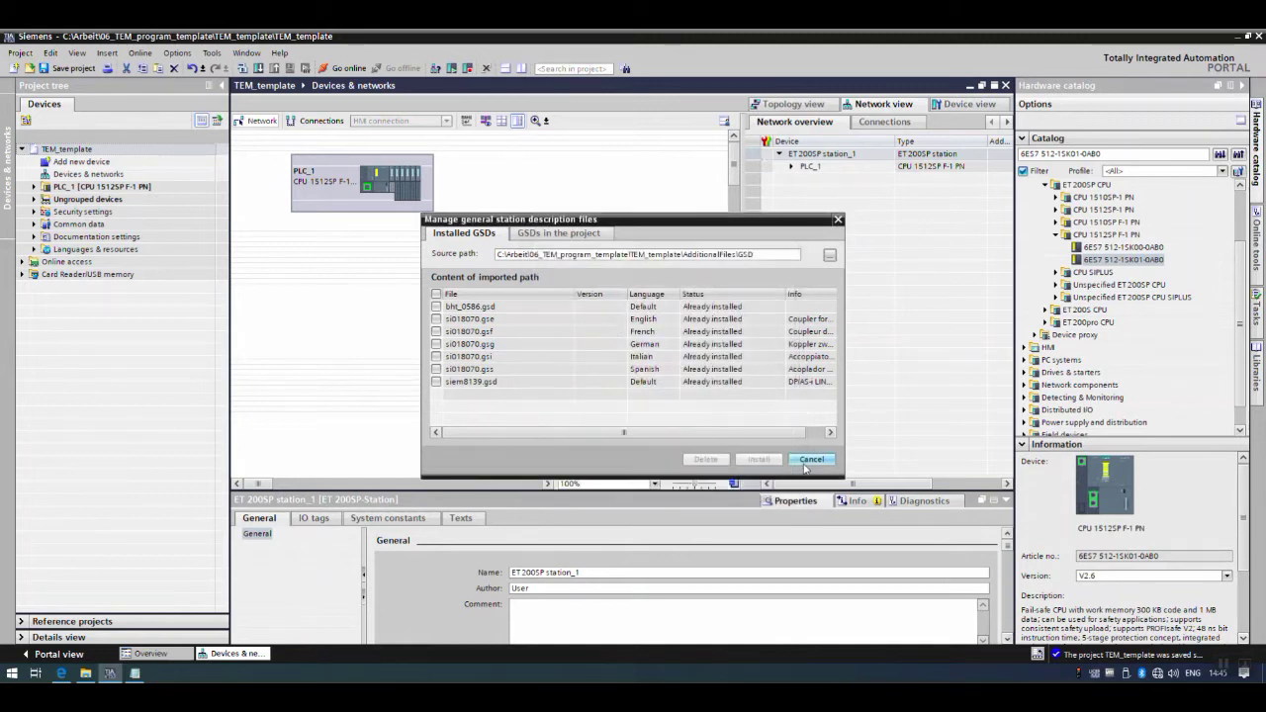
pyautogui.click(808, 461)
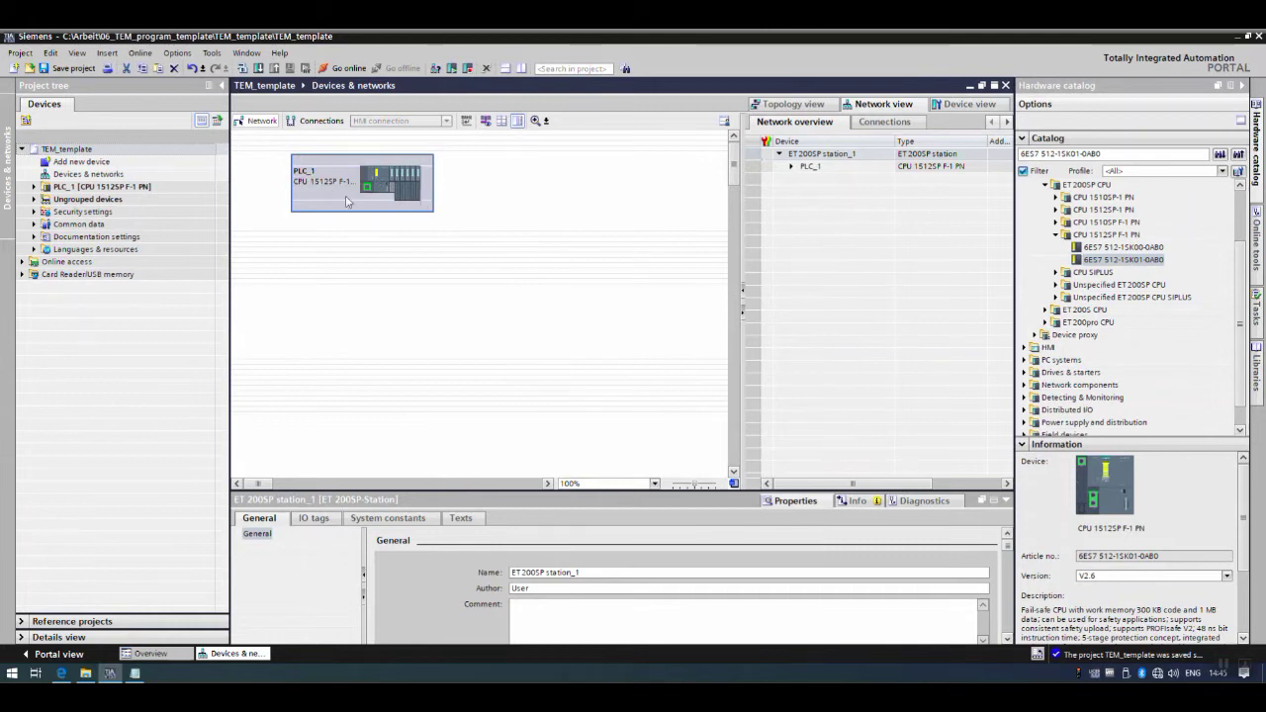
# Step: Add the Bronkhorst meter/controller from the hardware catalog's Other field devices, PROFIBUS DP, General, Bronkhorst High-Tech B.V. group to the network view below PLC_1
pyautogui.click(138, 674)
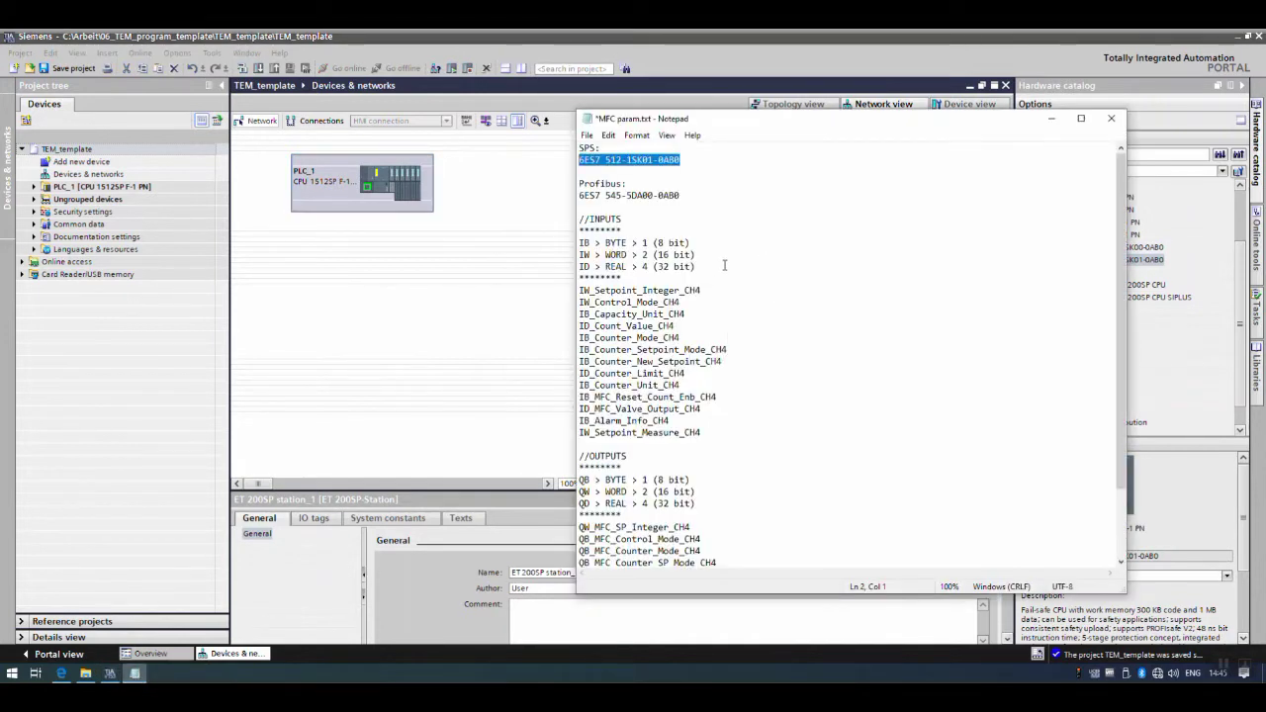
pyautogui.click(1051, 118)
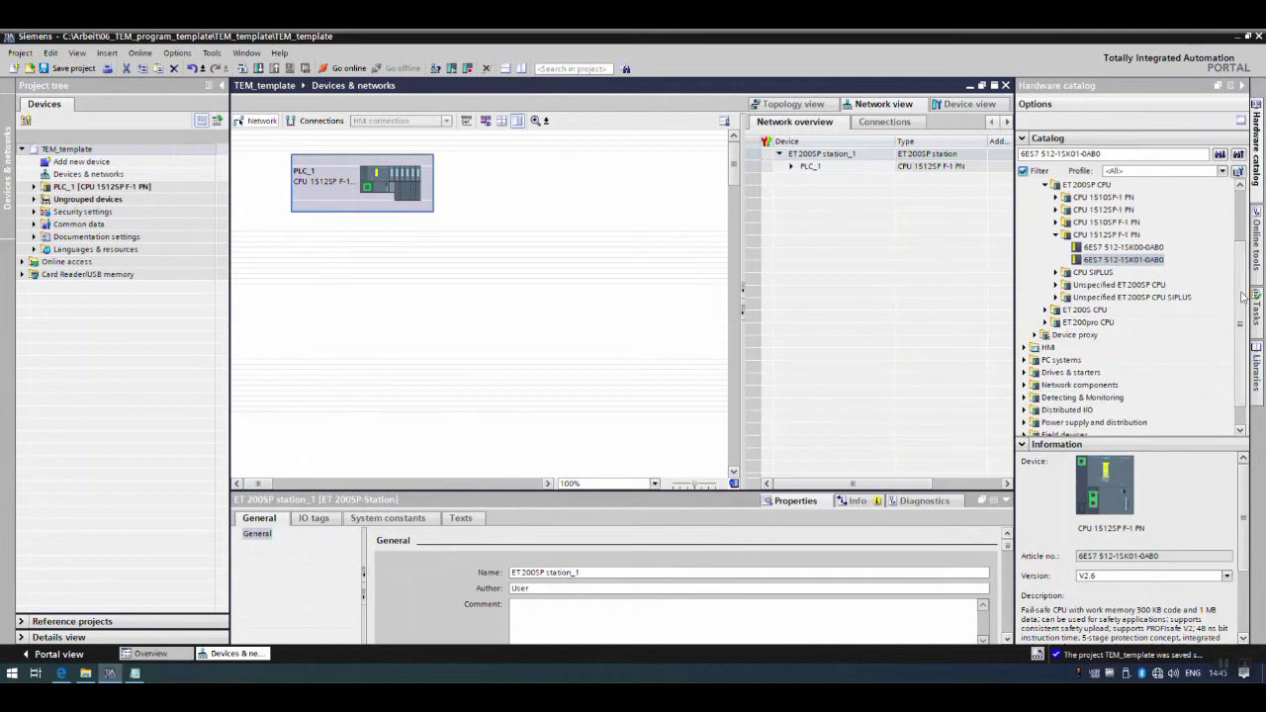
pyautogui.scroll(2, 1243, 226)
pyautogui.click(1025, 186)
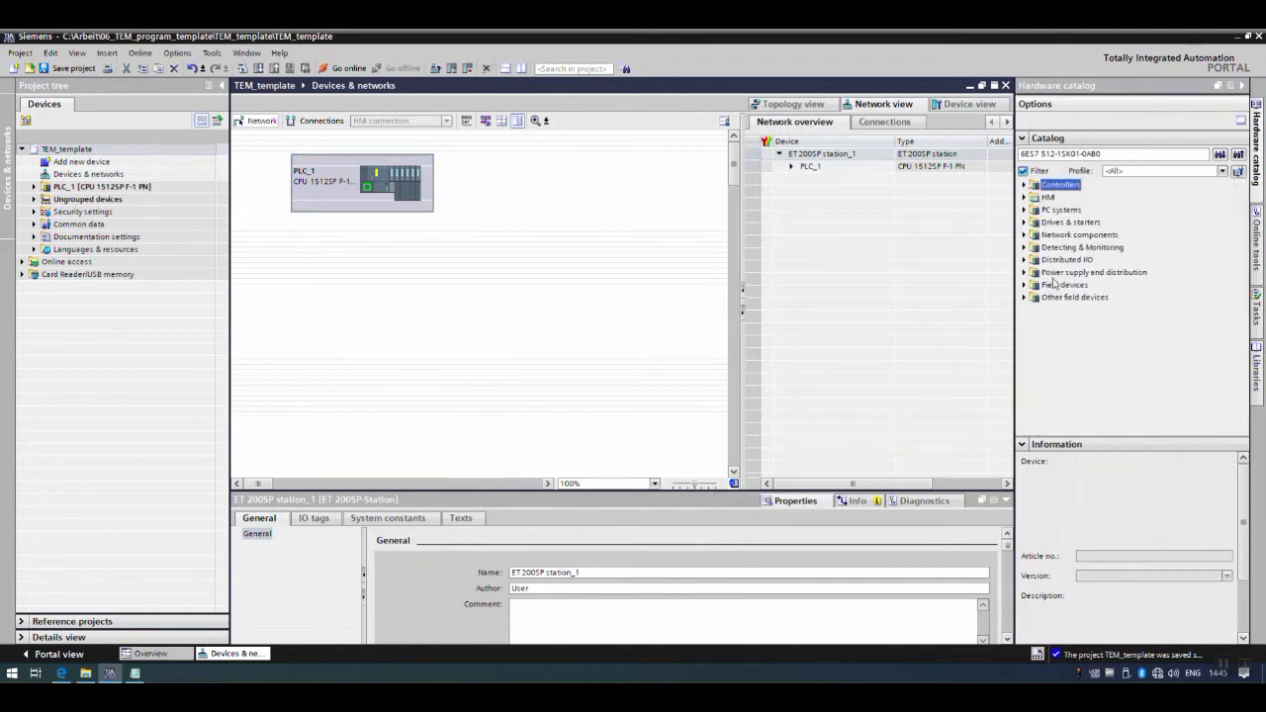
pyautogui.click(1025, 297)
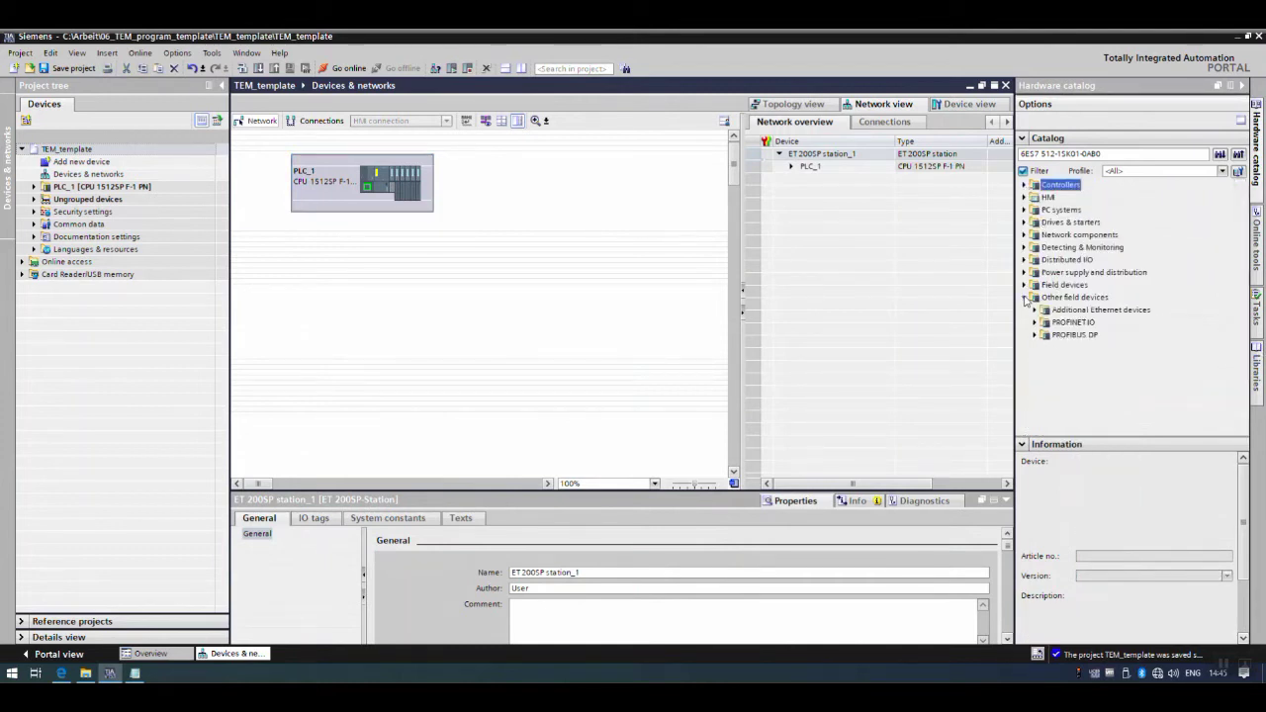
pyautogui.click(1035, 336)
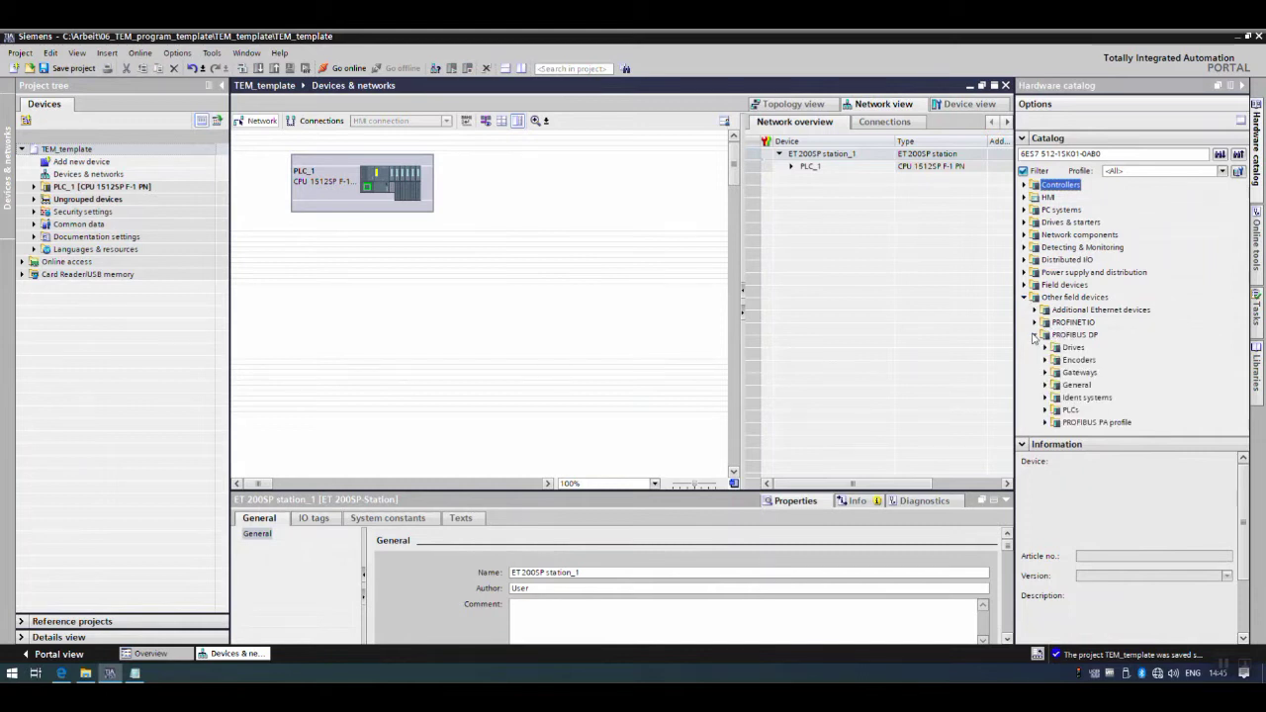
pyautogui.click(1044, 385)
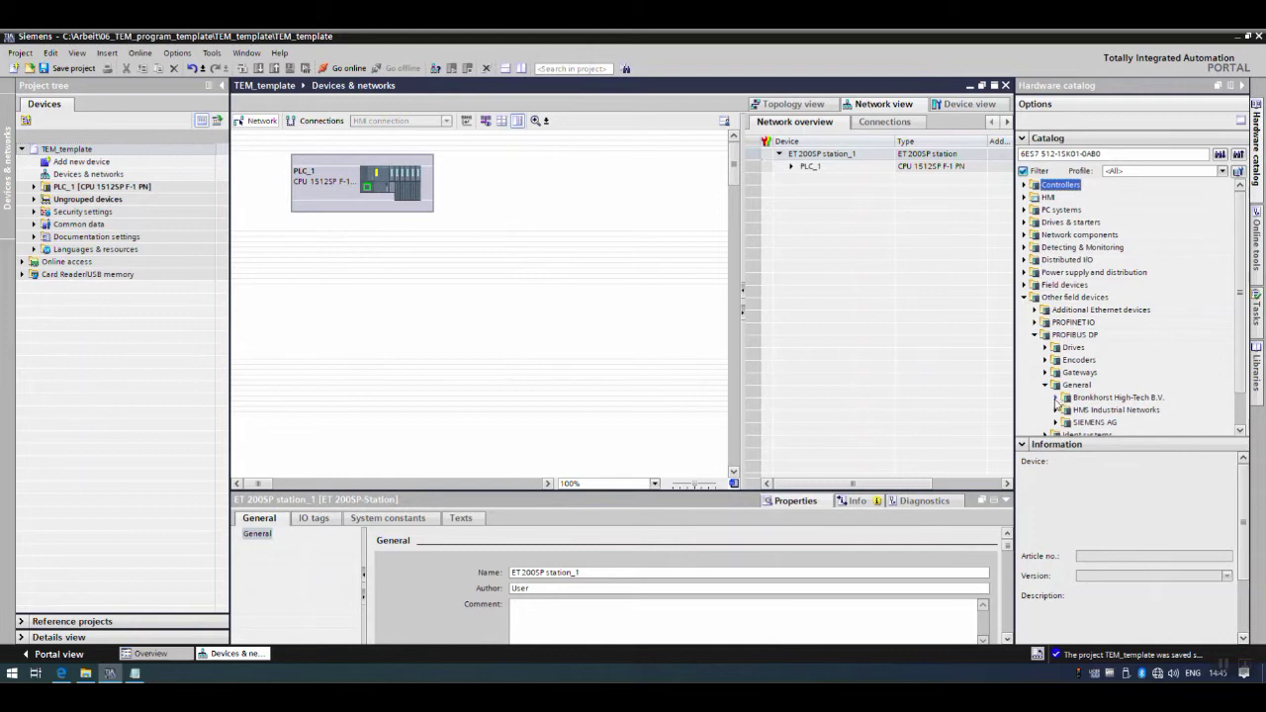
pyautogui.click(1056, 398)
pyautogui.scroll(-2, 1236, 361)
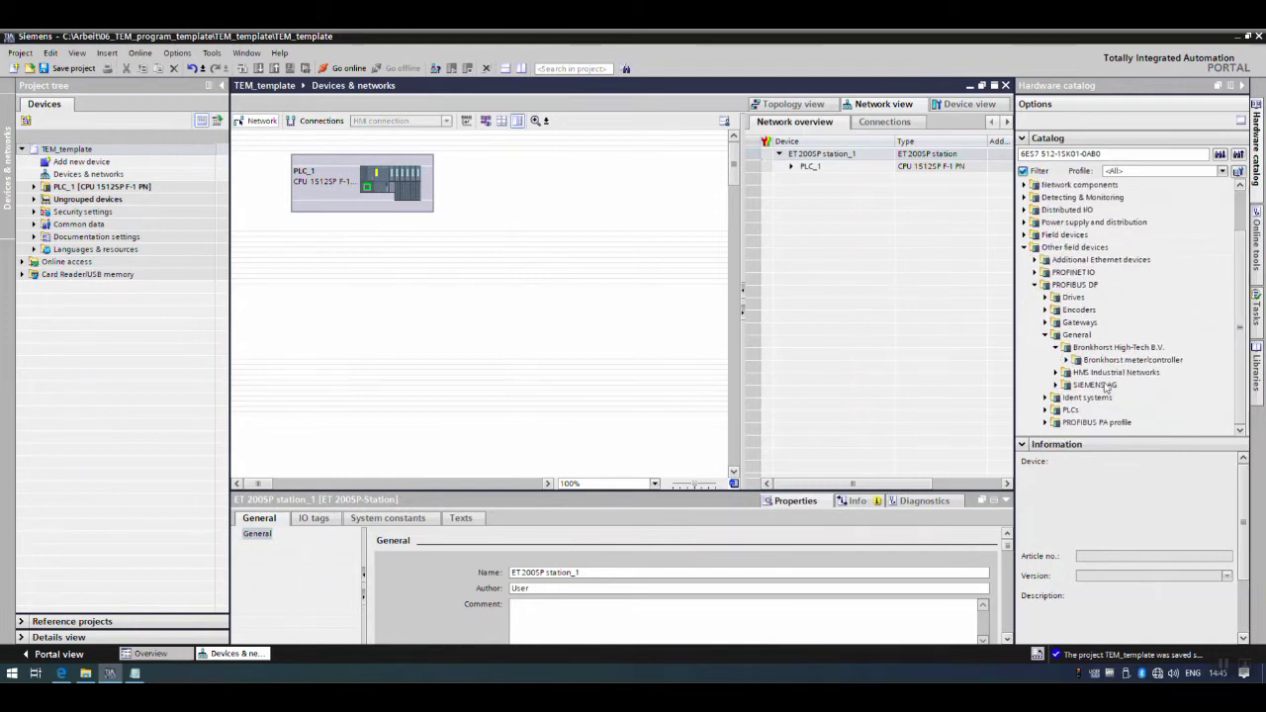
pyautogui.click(1065, 360)
pyautogui.click(1122, 373)
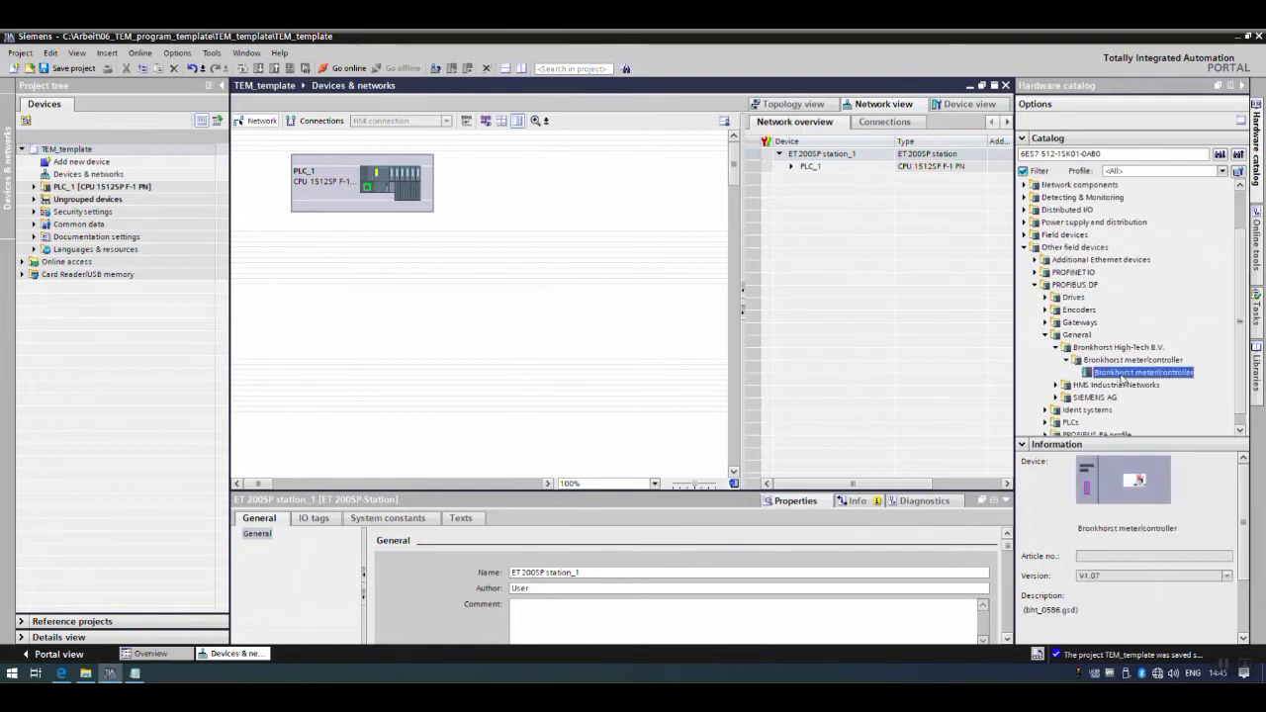
pyautogui.moveTo(1168, 374); pyautogui.dragTo(358, 299)
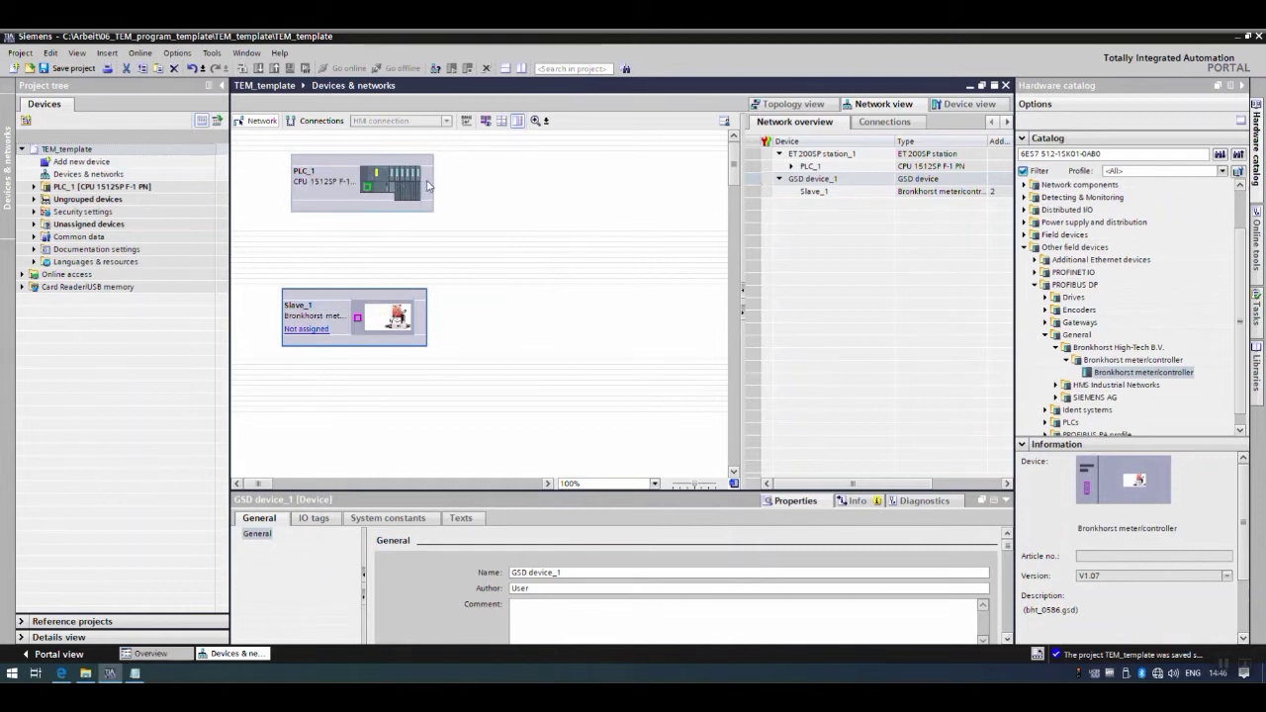
# Step: Open PLC_1's device view and copy the Profibus module's article number 6ES7 545-5DA00-0AB0 from the MFC param.txt notes in Notepad
pyautogui.click(409, 188)
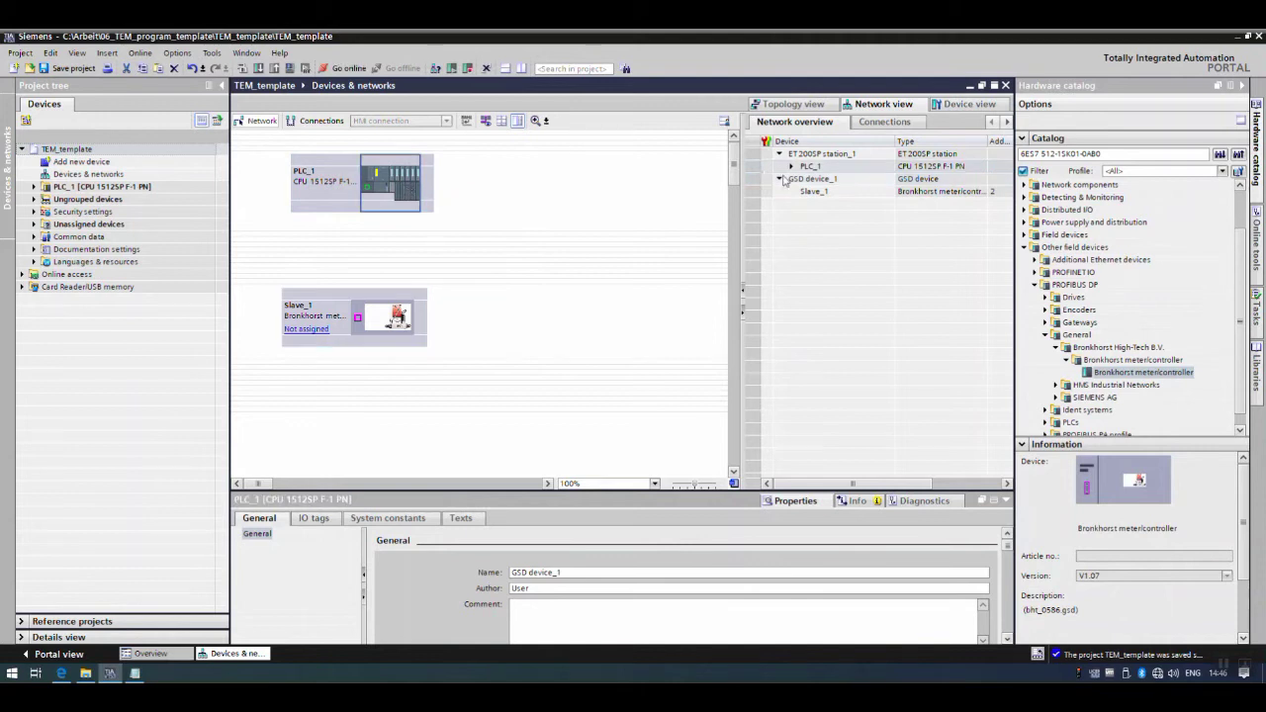
pyautogui.click(971, 109)
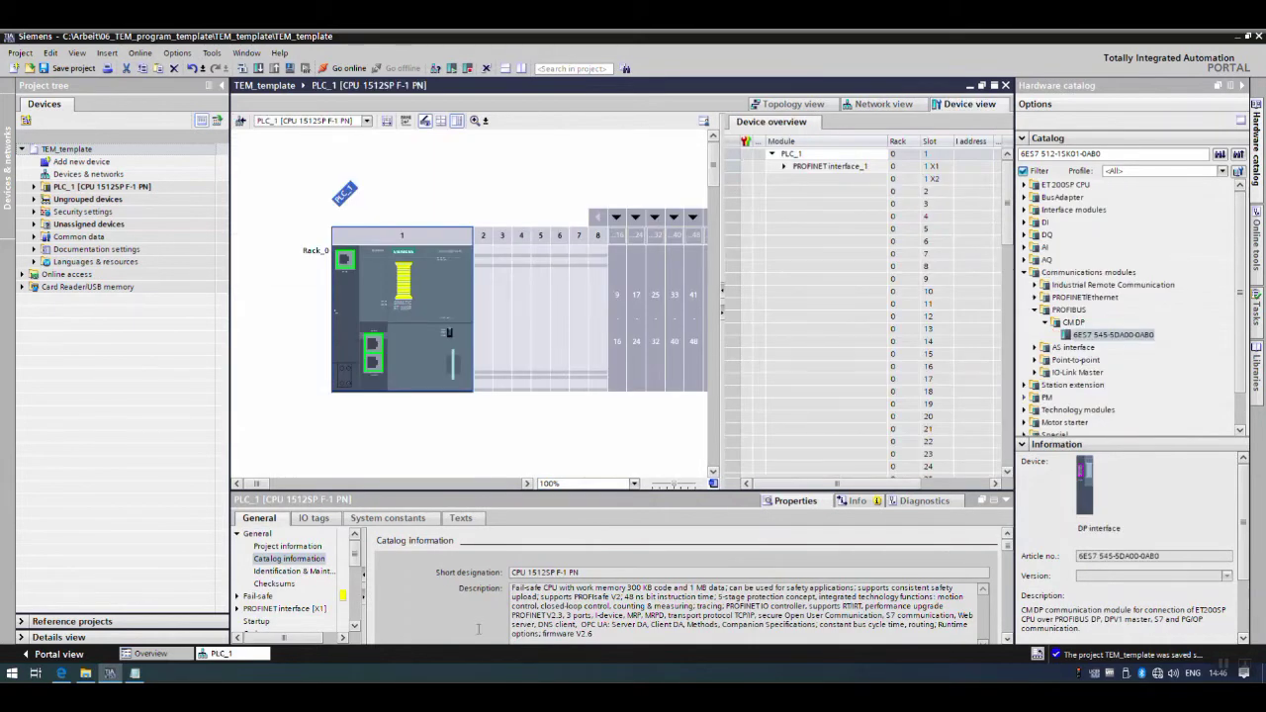
pyautogui.click(135, 674)
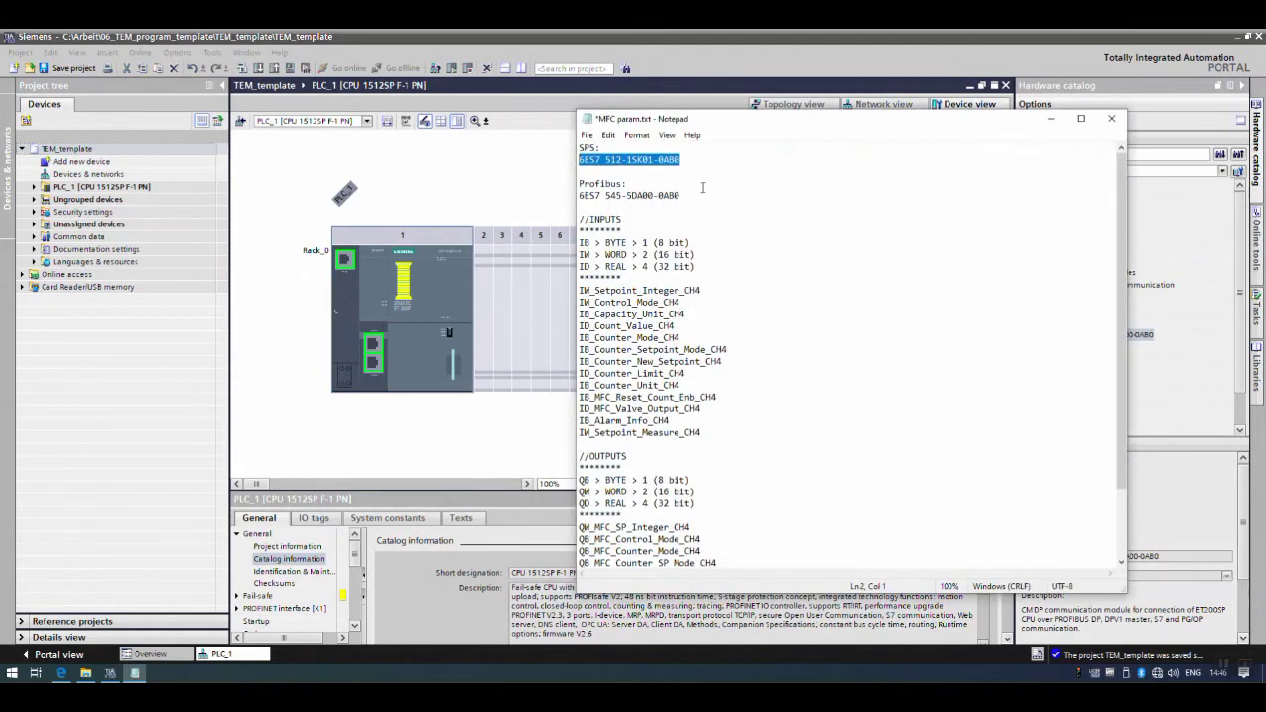
pyautogui.moveTo(681, 195); pyautogui.dragTo(579, 195)
pyautogui.rightClick(619, 197)
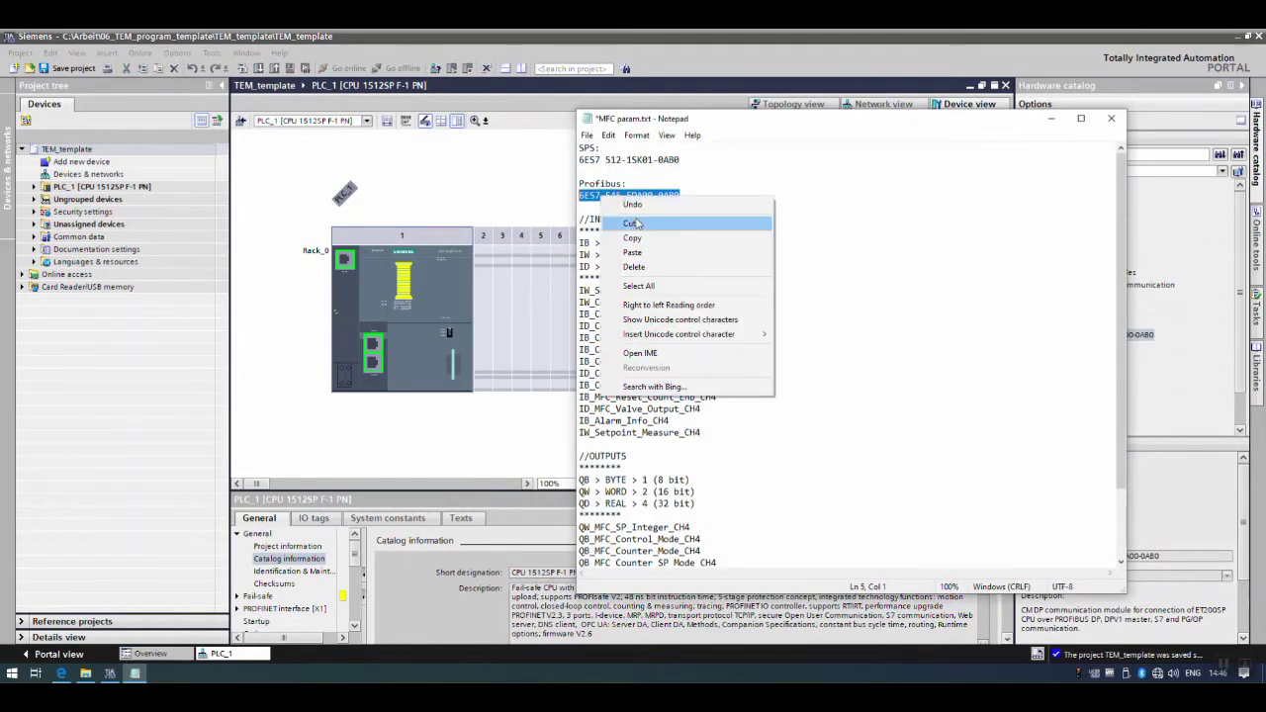
pyautogui.click(632, 237)
pyautogui.click(1052, 118)
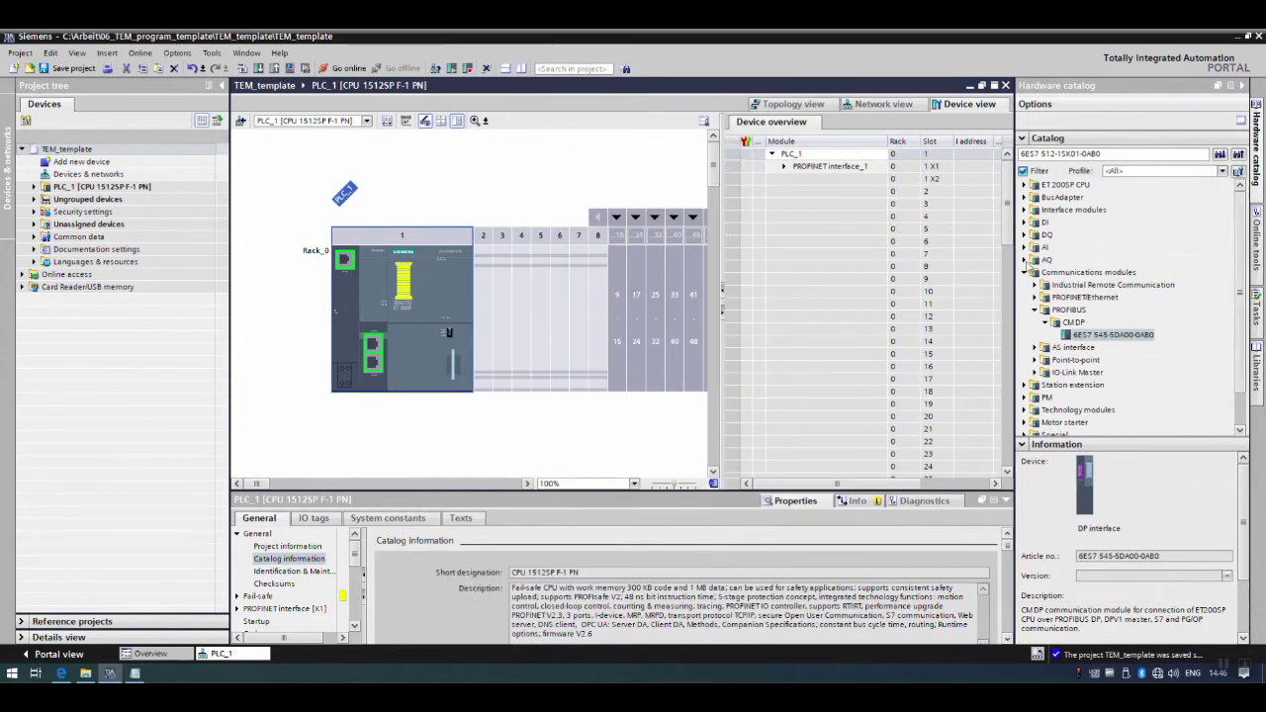
# Step: Add the PROFIBUS CM DP communications module 6ES7 545-5DA00-0AB0 to slot 1 X2 of the CPU 1512SP F-1 PN
pyautogui.click(1026, 273)
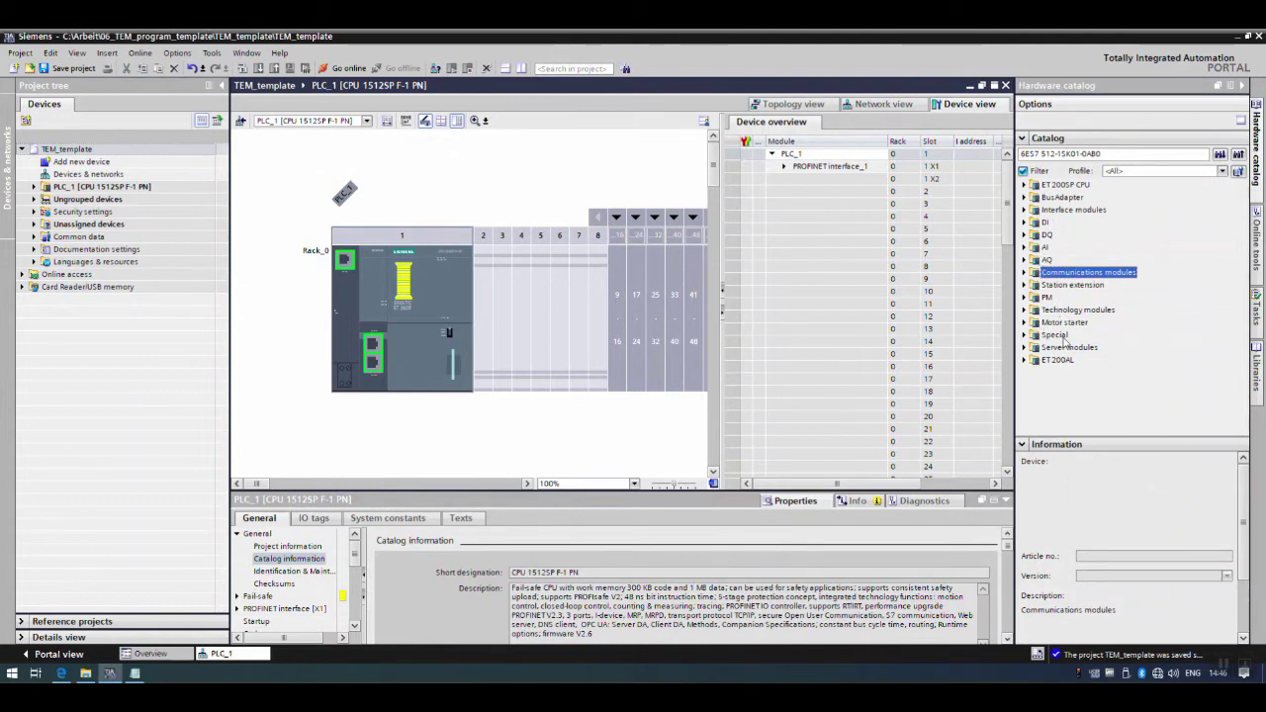
pyautogui.click(1024, 272)
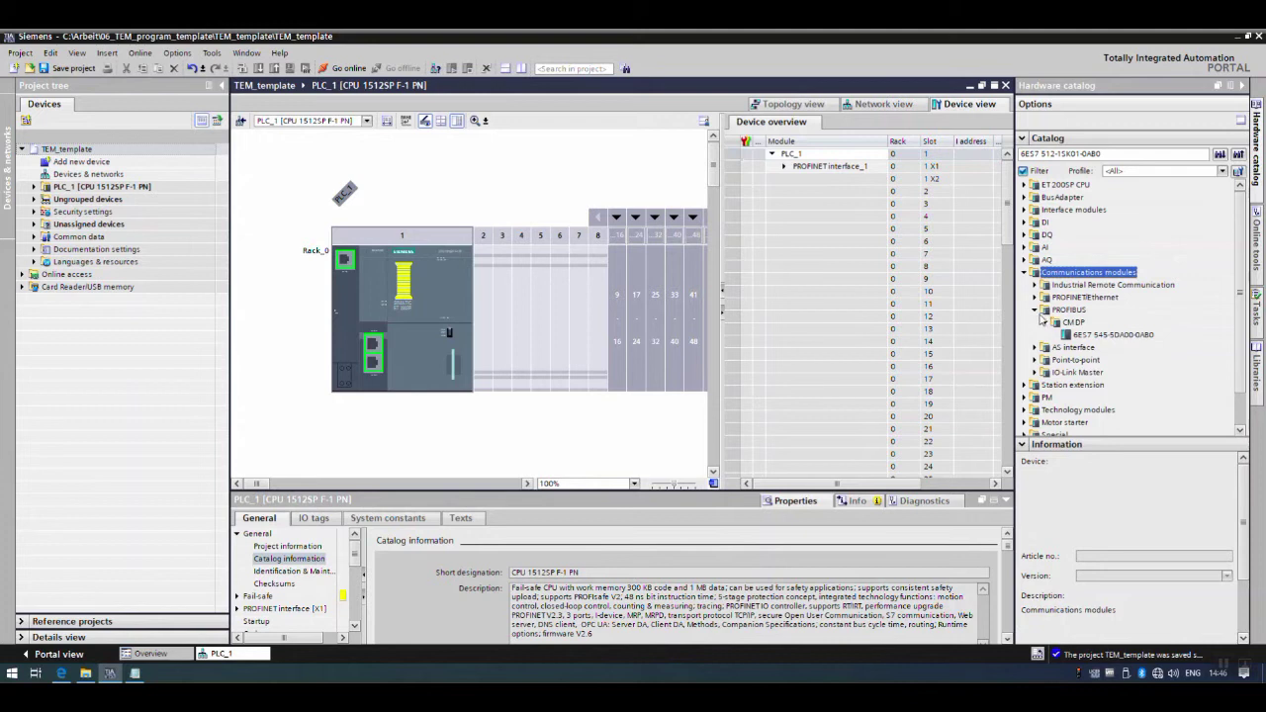
pyautogui.click(1103, 334)
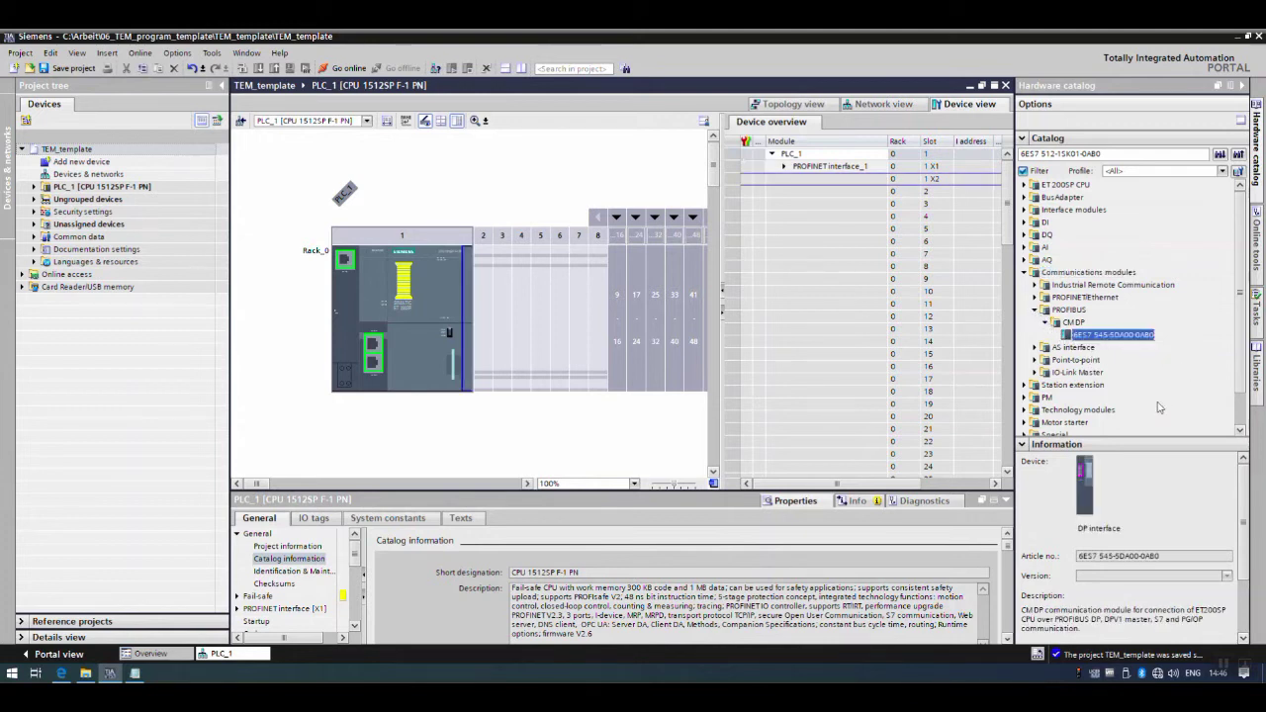
pyautogui.moveTo(1104, 340); pyautogui.dragTo(464, 312)
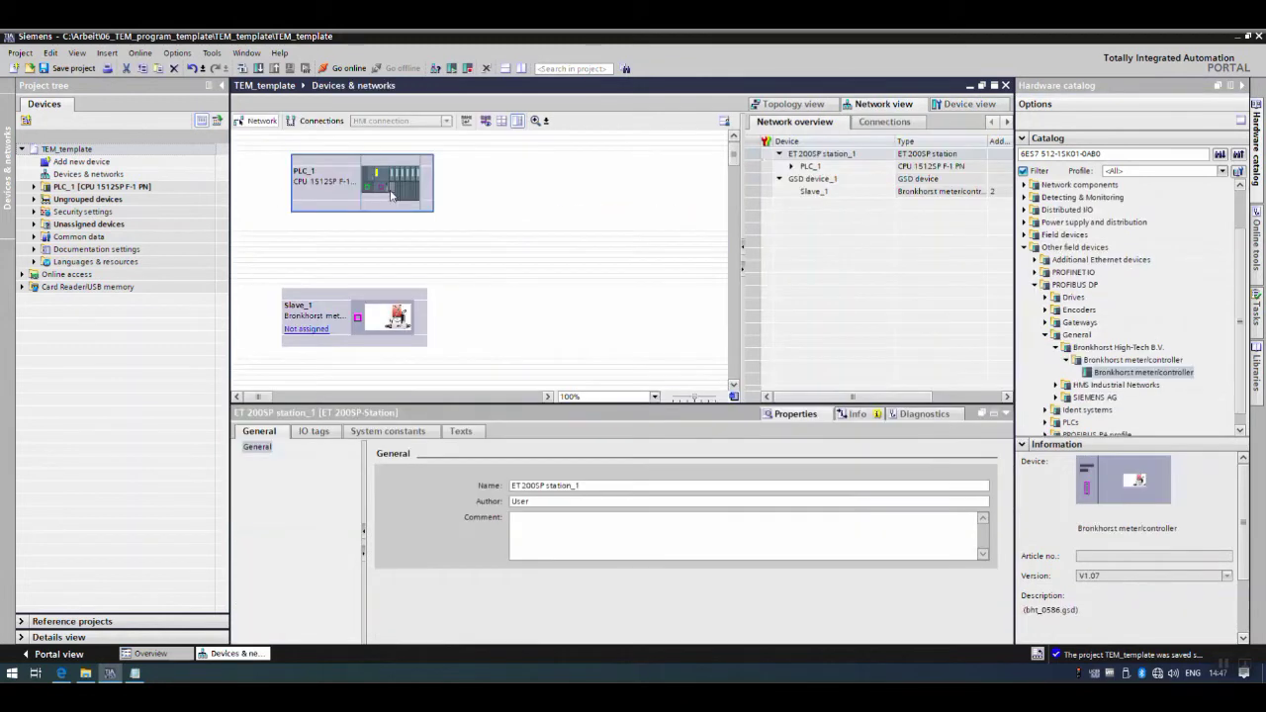
# Step: In the network view, connect PLC_1's DP interface to the PROFIBUS port of the Bronkhorst slave to form a DP master system
pyautogui.click(382, 189)
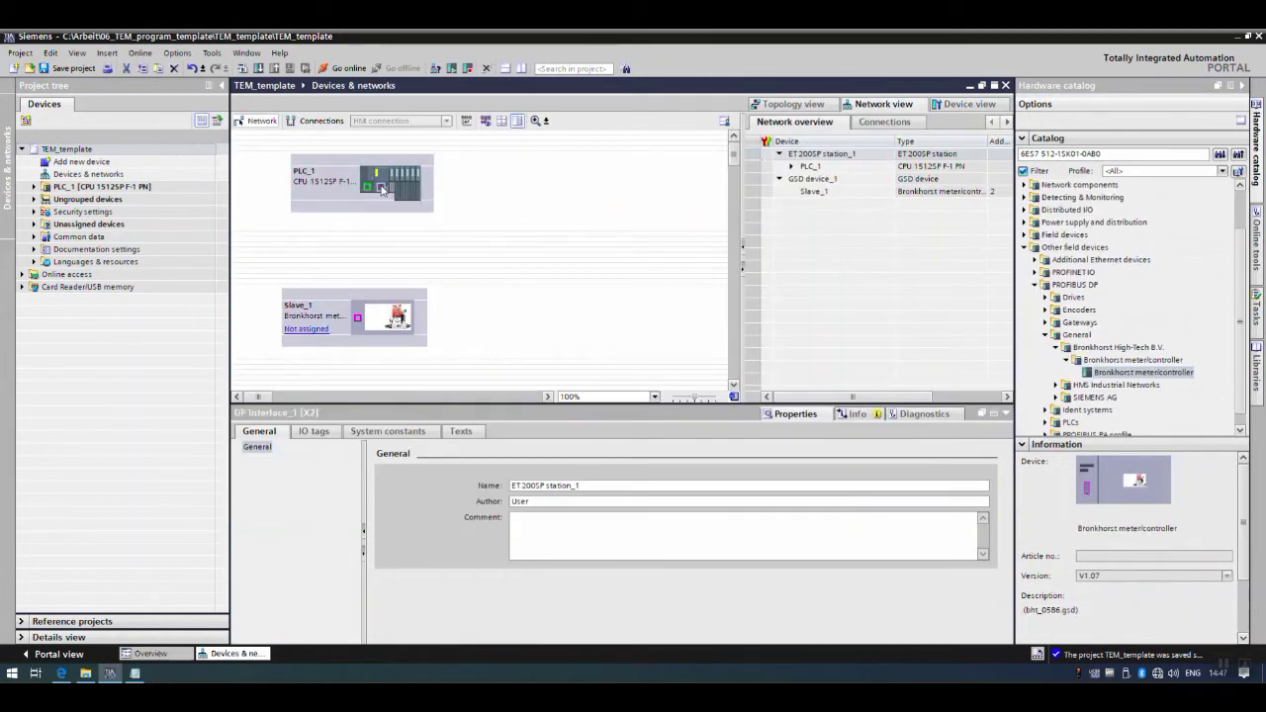
pyautogui.moveTo(382, 189); pyautogui.dragTo(362, 319)
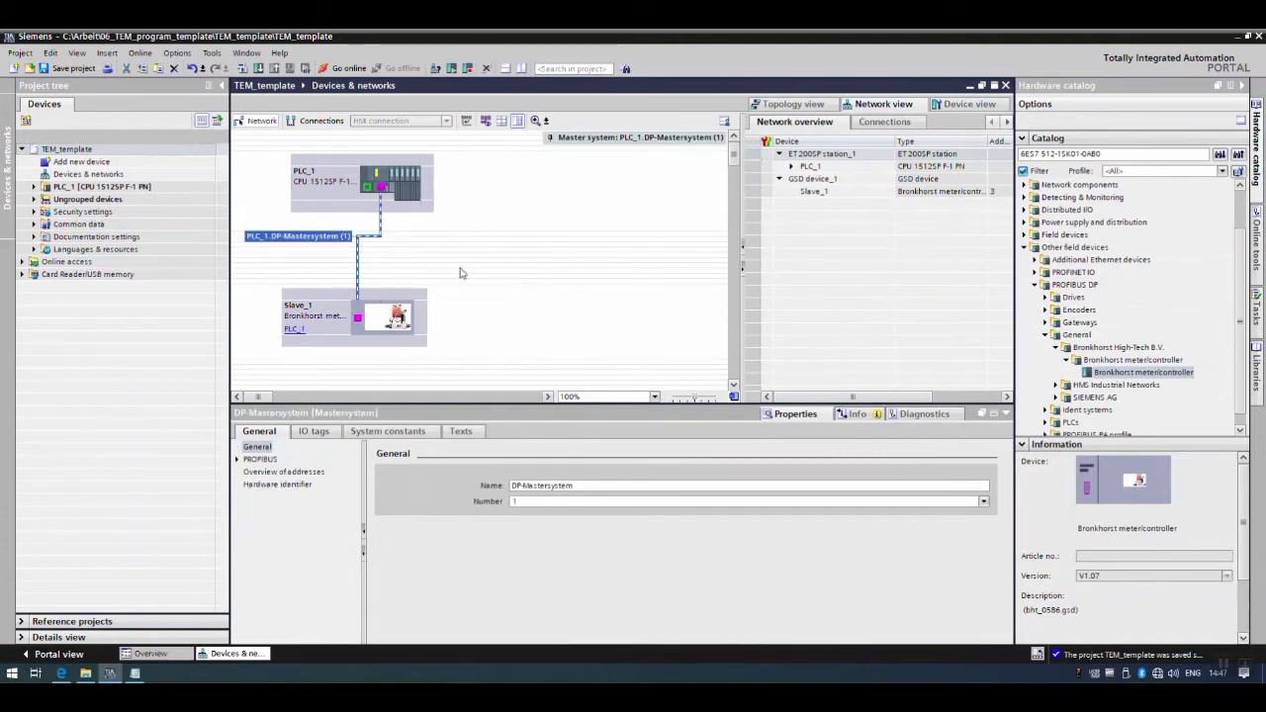
pyautogui.click(469, 268)
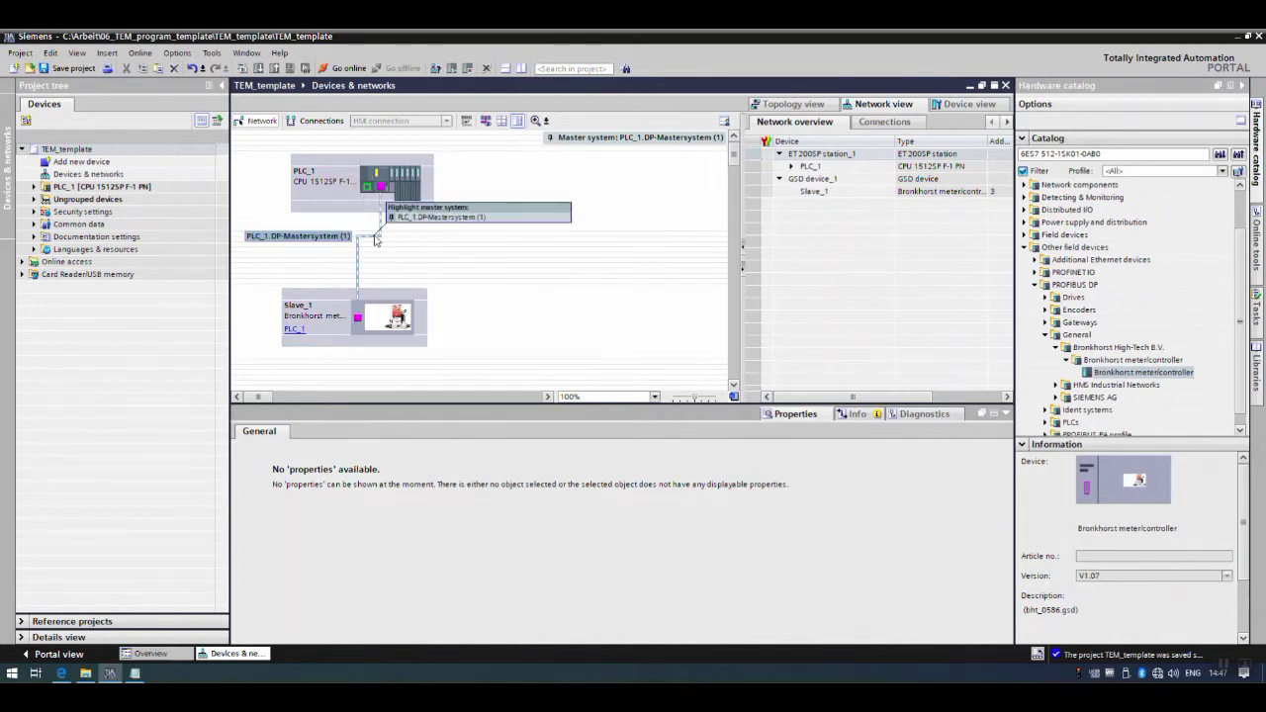
# Step: Select the Bronkhorst module Slave_1 in the network view and open its device view
pyautogui.click(381, 183)
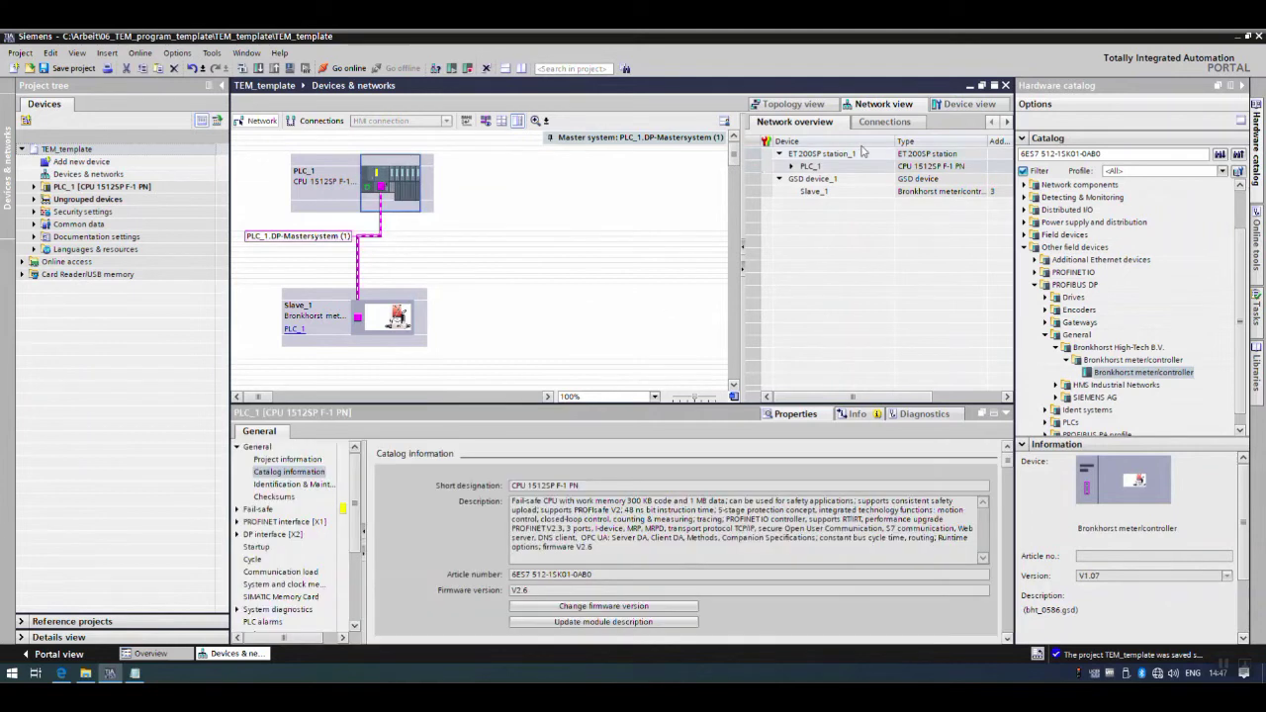
pyautogui.click(359, 321)
pyautogui.click(361, 318)
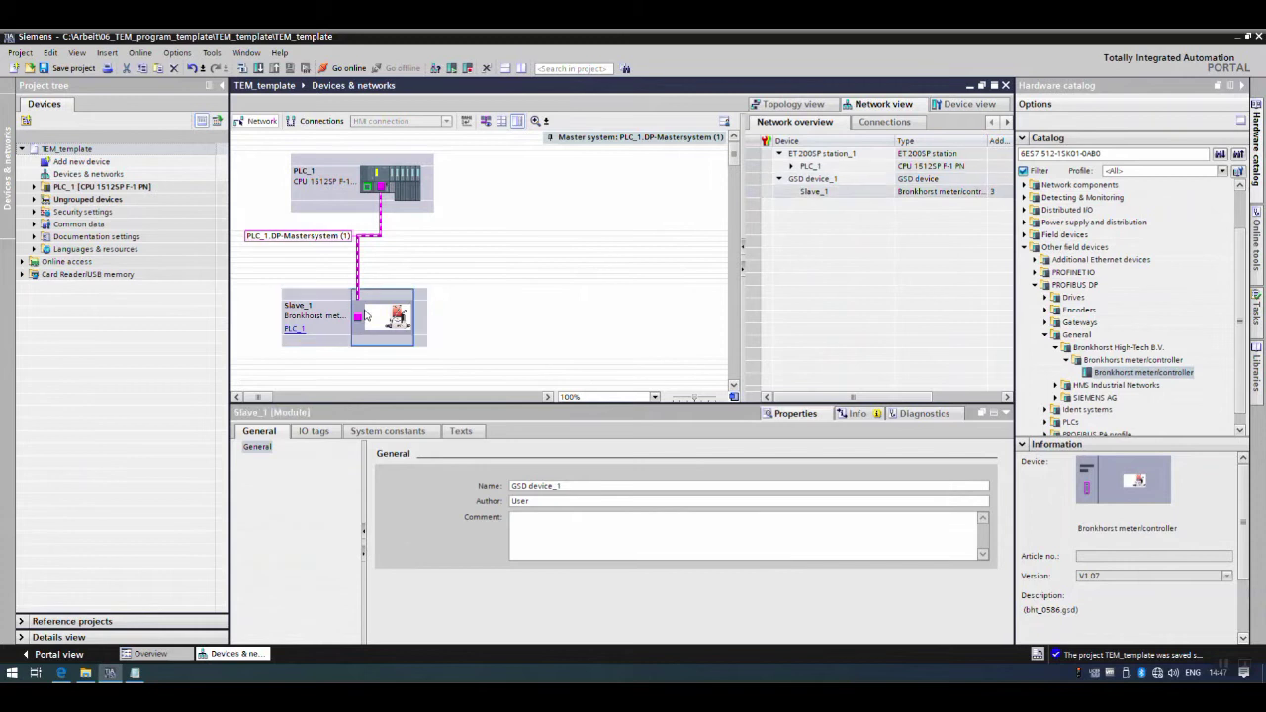
pyautogui.click(968, 104)
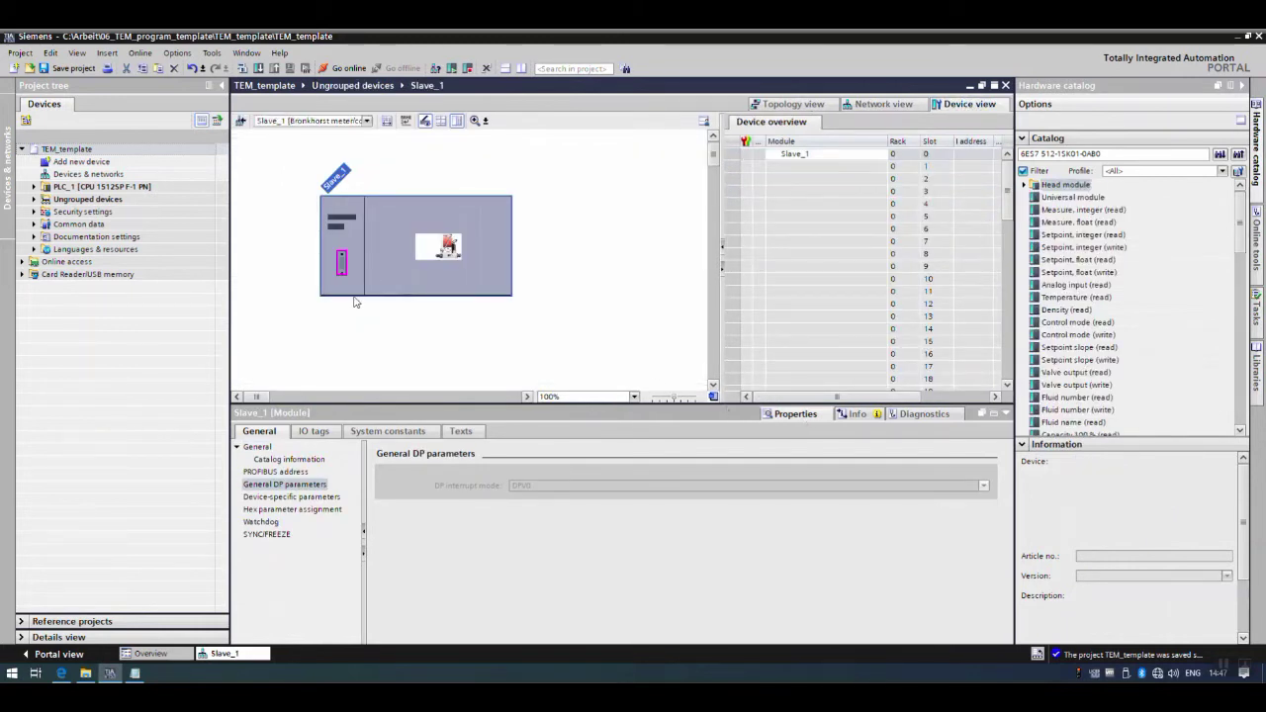
# Step: Set the PROFIBUS address of Slave_1 to 4 on subnet PROFIBUS_1
pyautogui.click(295, 473)
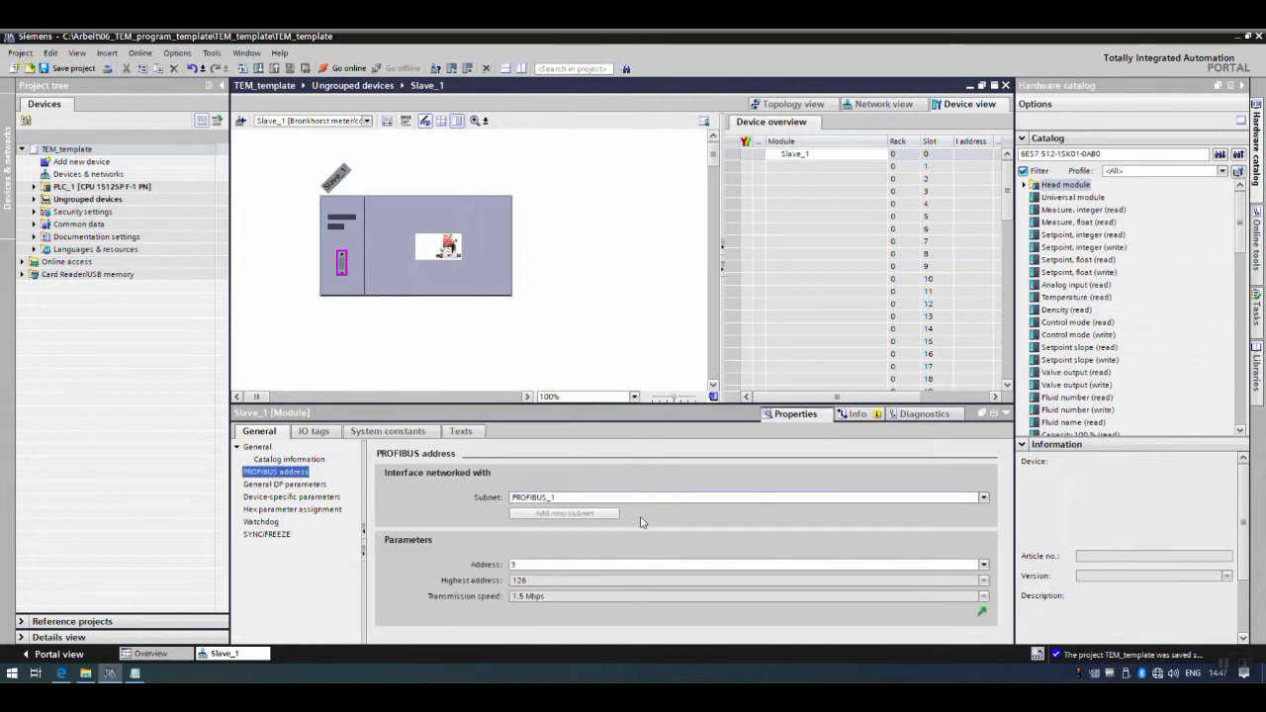
pyautogui.click(525, 567)
pyautogui.write('4')
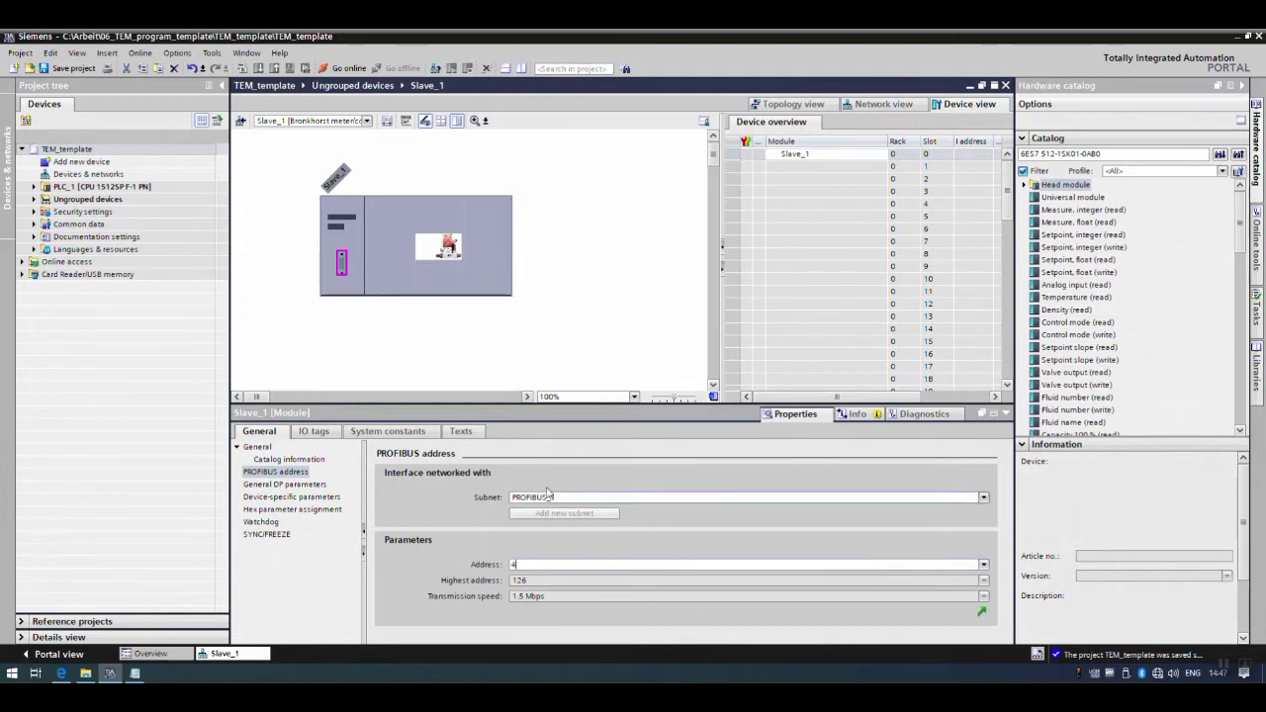
# Step: Review Slave_1's general DP parameters and enlarge the properties area to examine all device-specific parameters
pyautogui.click(306, 485)
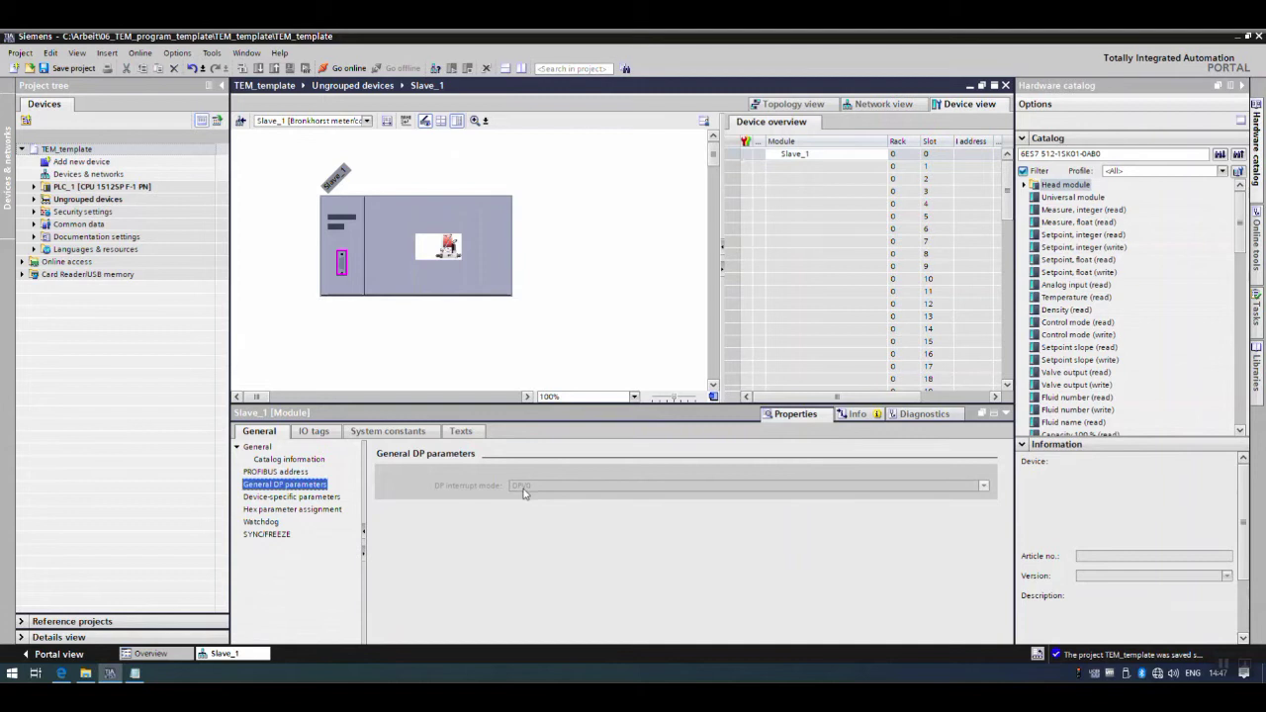
pyautogui.click(297, 498)
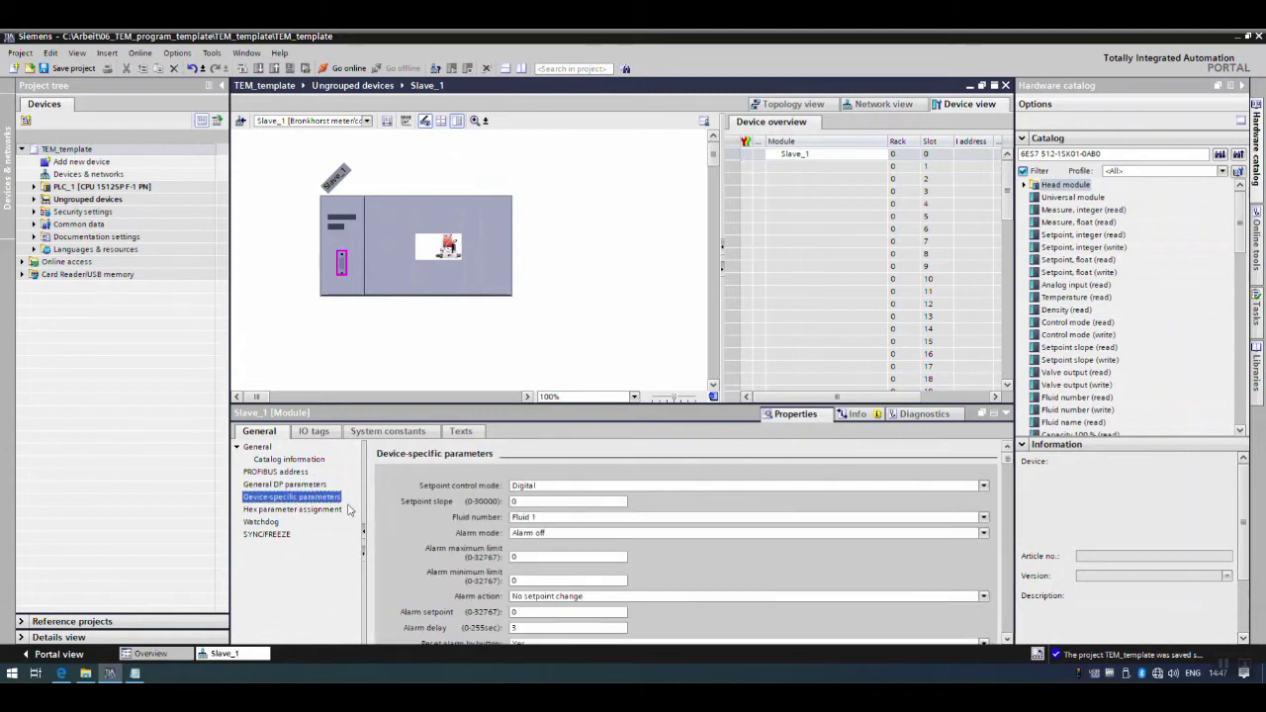
pyautogui.moveTo(525, 408); pyautogui.dragTo(564, 166)
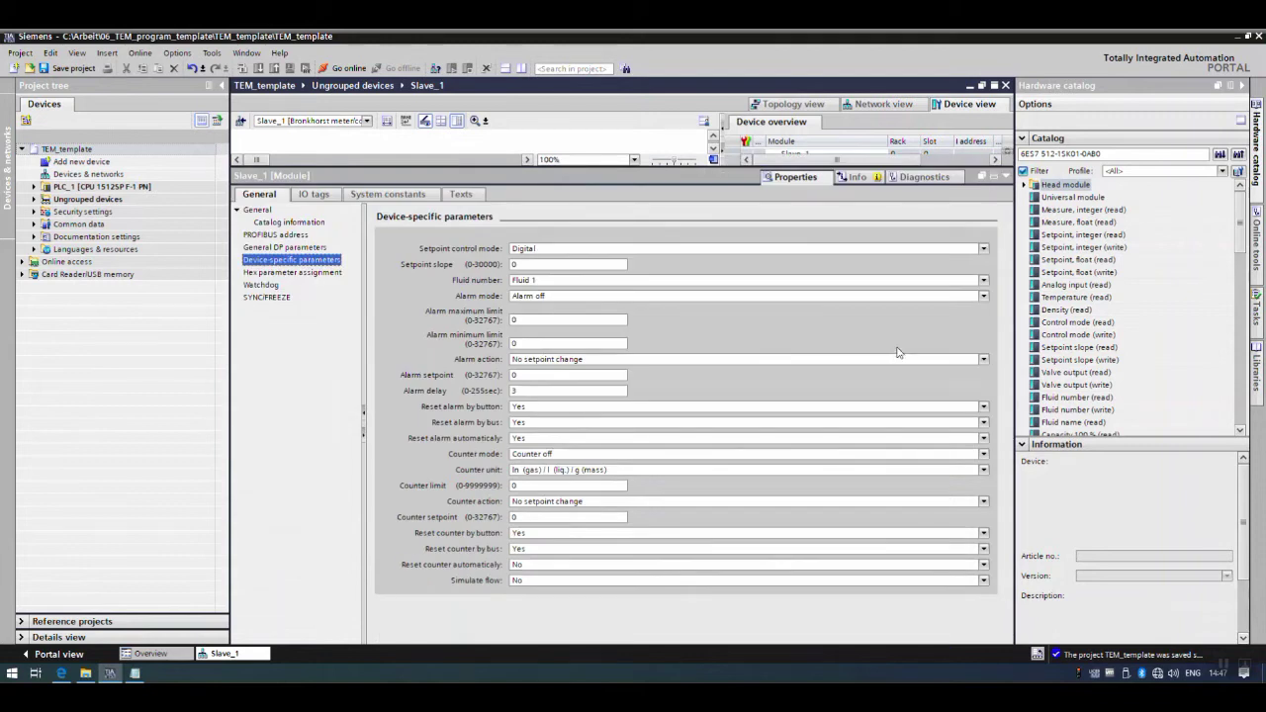
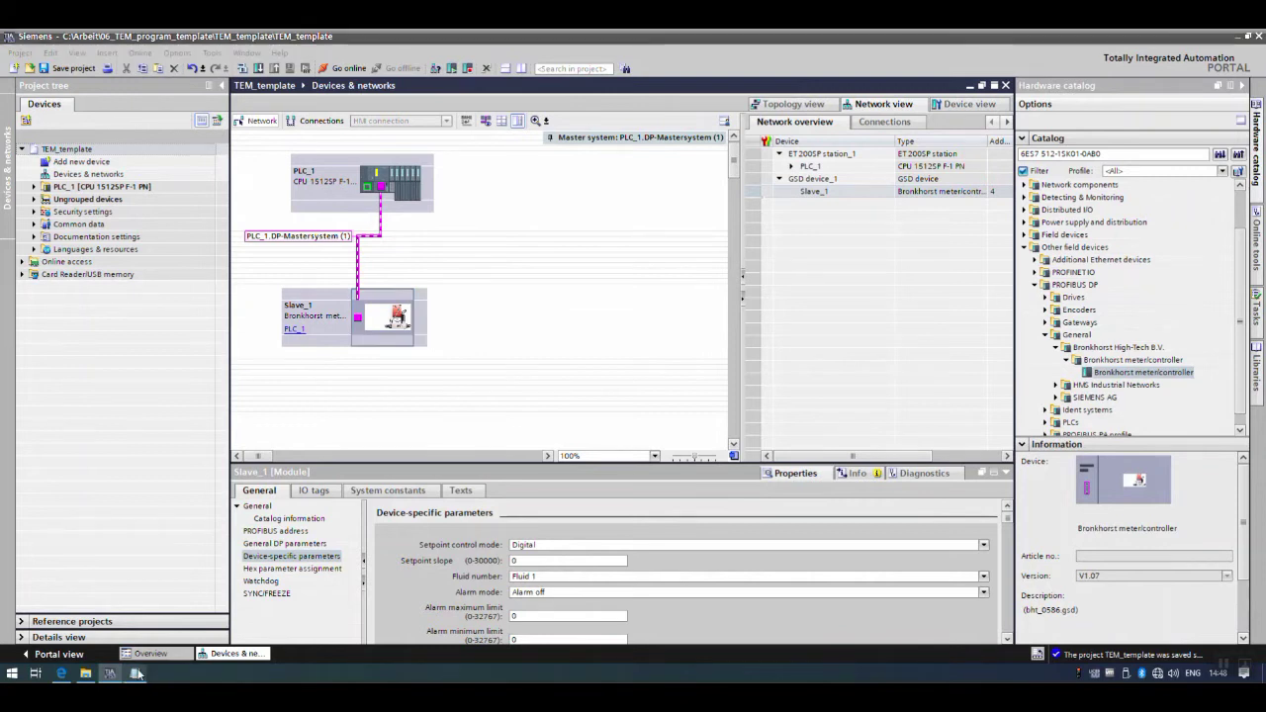
# Step: Switch to the MFC param.txt notes in Notepad and read through the INPUTS and OUTPUTS tag lists
pyautogui.scroll(-7, 806, 342)
pyautogui.scroll(6, 819, 345)
pyautogui.scroll(-2, 820, 347)
pyautogui.scroll(1, 818, 347)
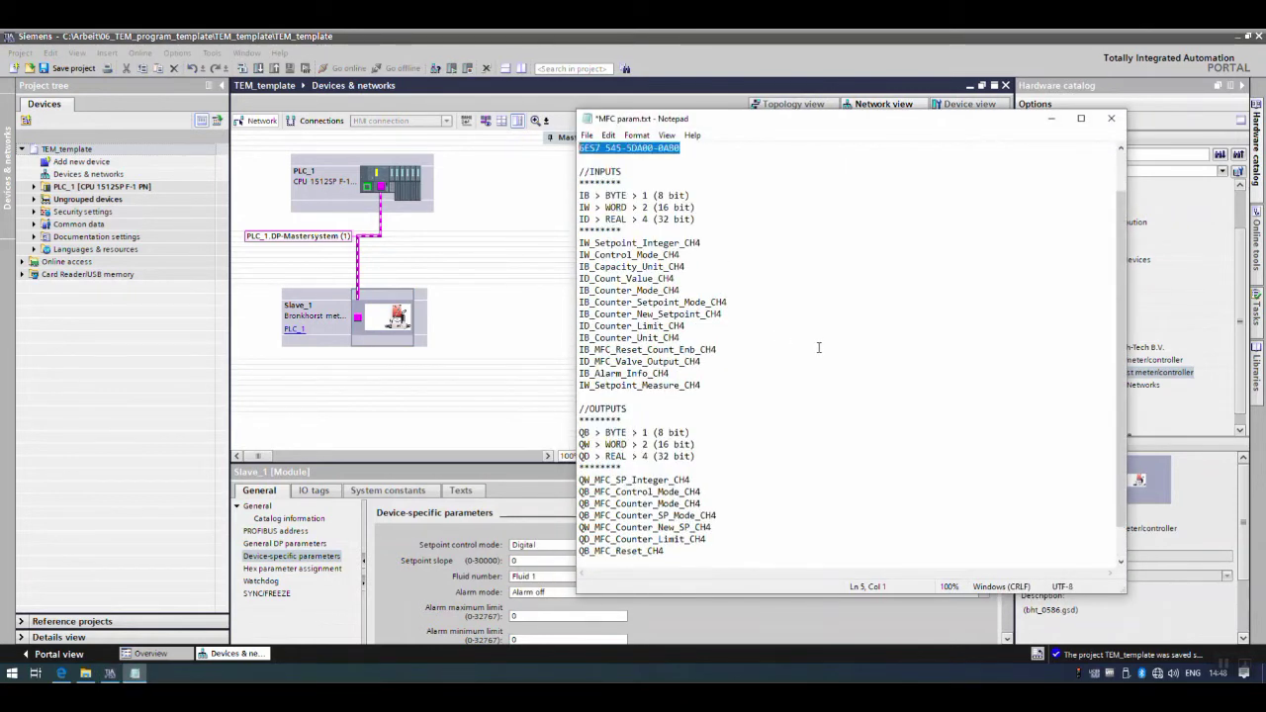
pyautogui.scroll(1, 819, 347)
pyautogui.scroll(-2, 819, 347)
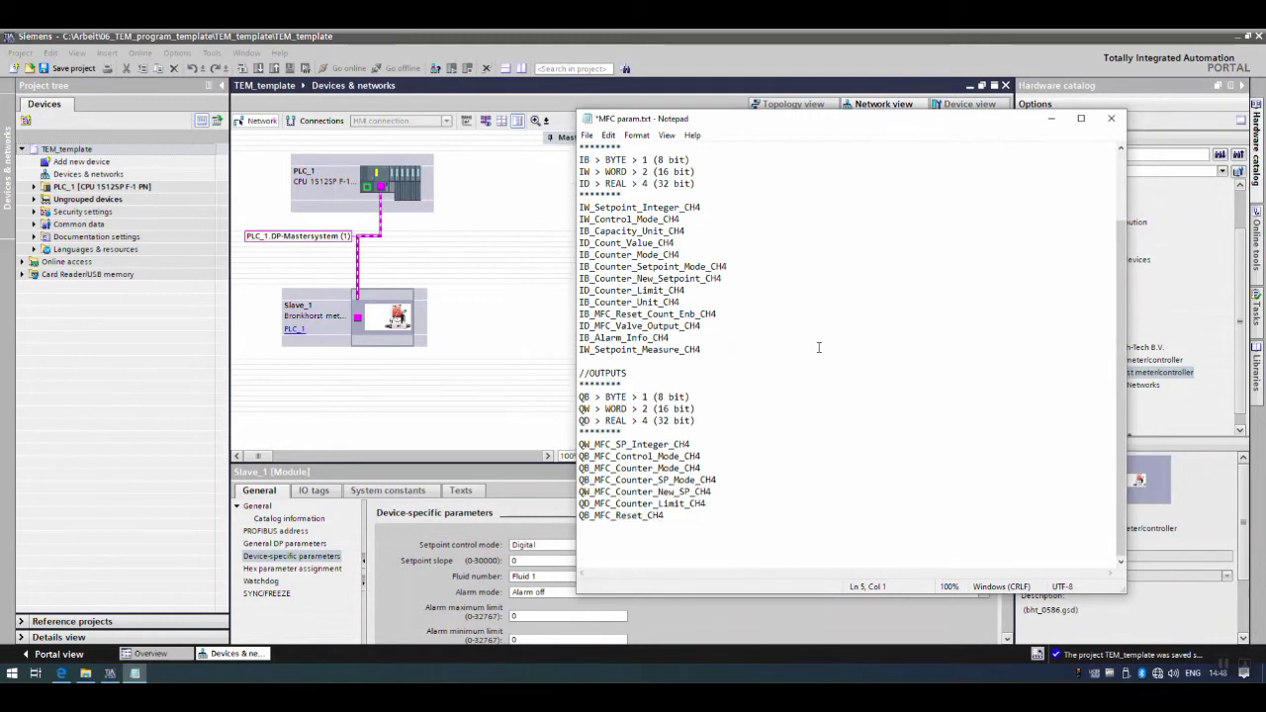
pyautogui.scroll(1, 819, 348)
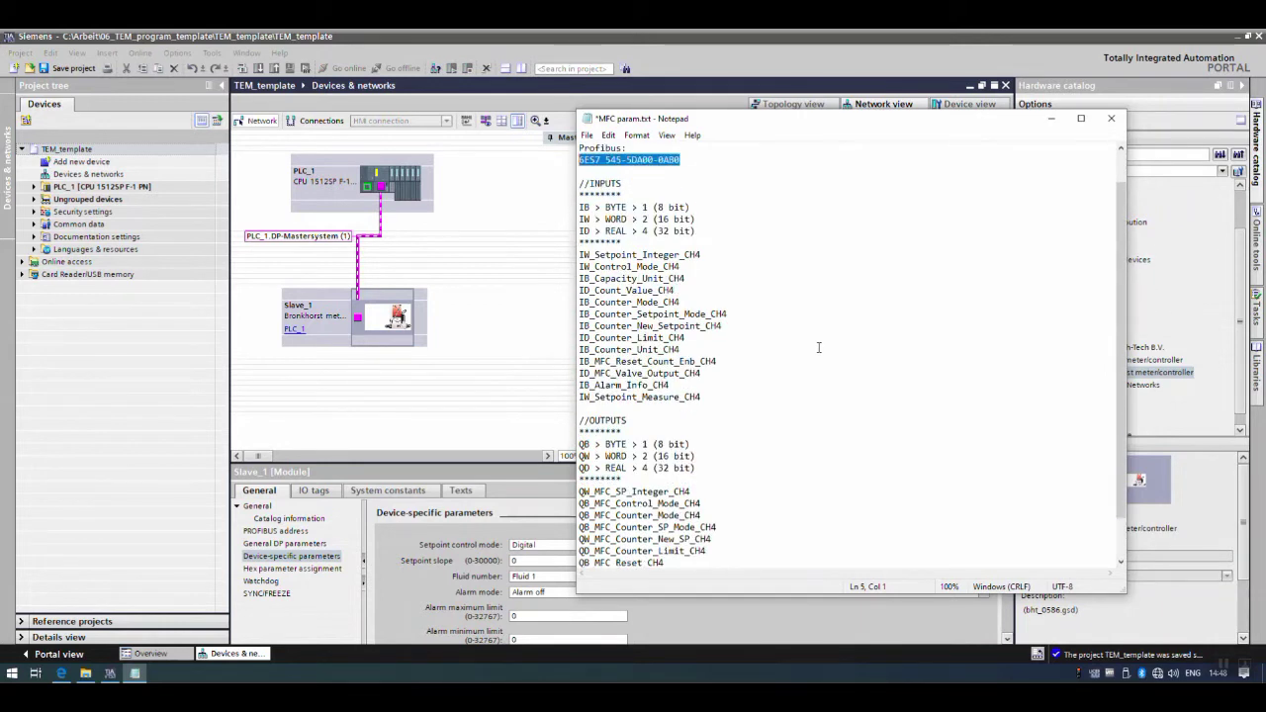
pyautogui.scroll(-1, 819, 348)
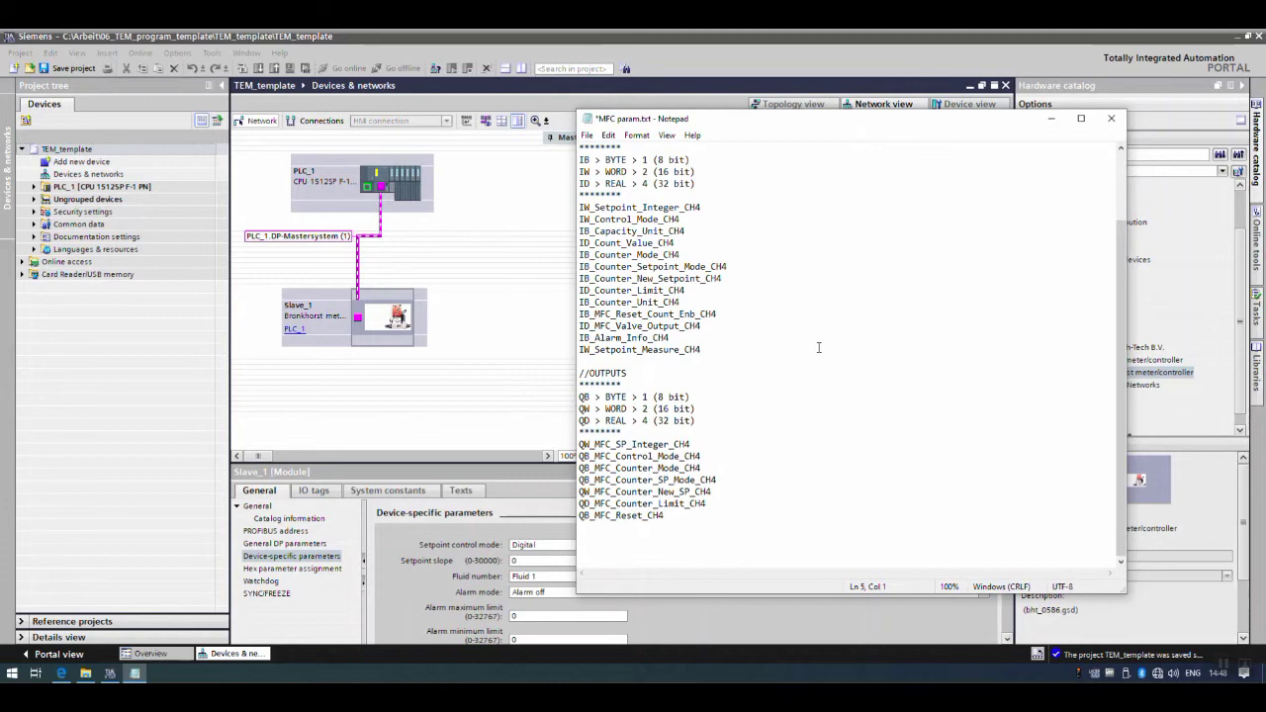
# Step: Examine the CH4 input and output tag names in the notes and compare their prefixes with the byte, word and real sizes
pyautogui.moveTo(704, 345); pyautogui.dragTo(570, 202)
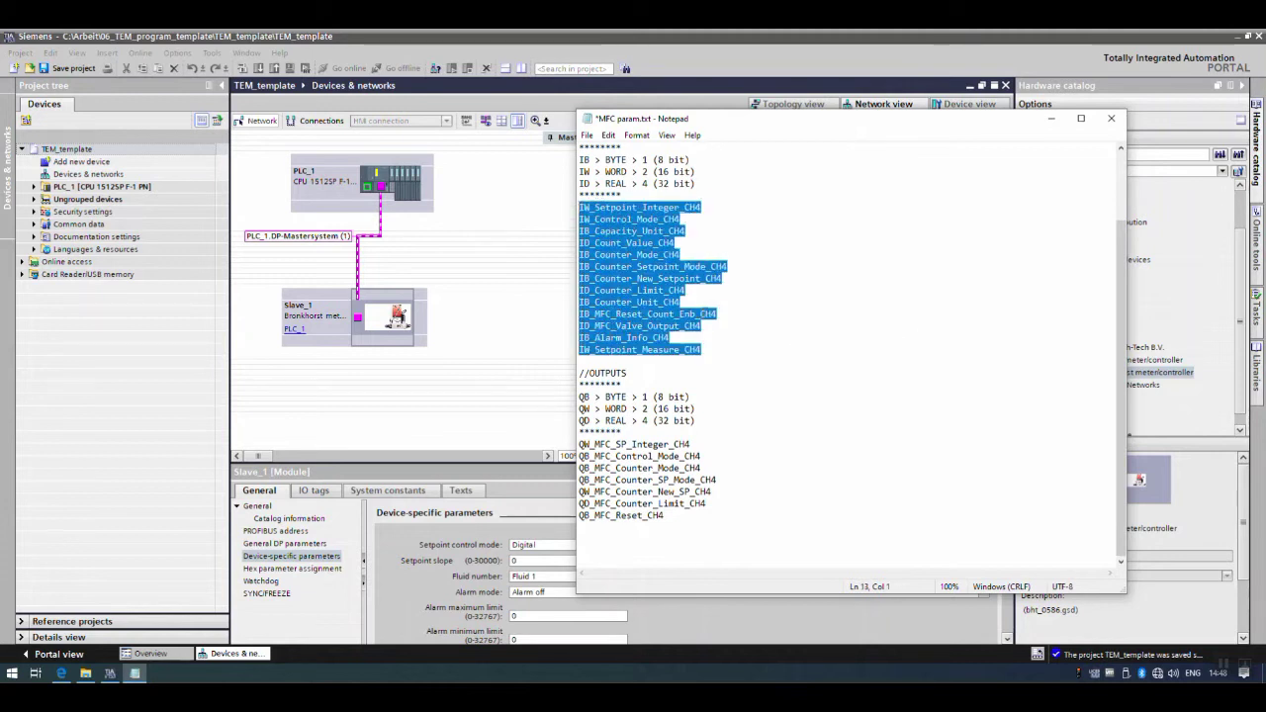
pyautogui.scroll(2, 690, 484)
pyautogui.scroll(-2, 689, 484)
pyautogui.moveTo(667, 516); pyautogui.dragTo(573, 442)
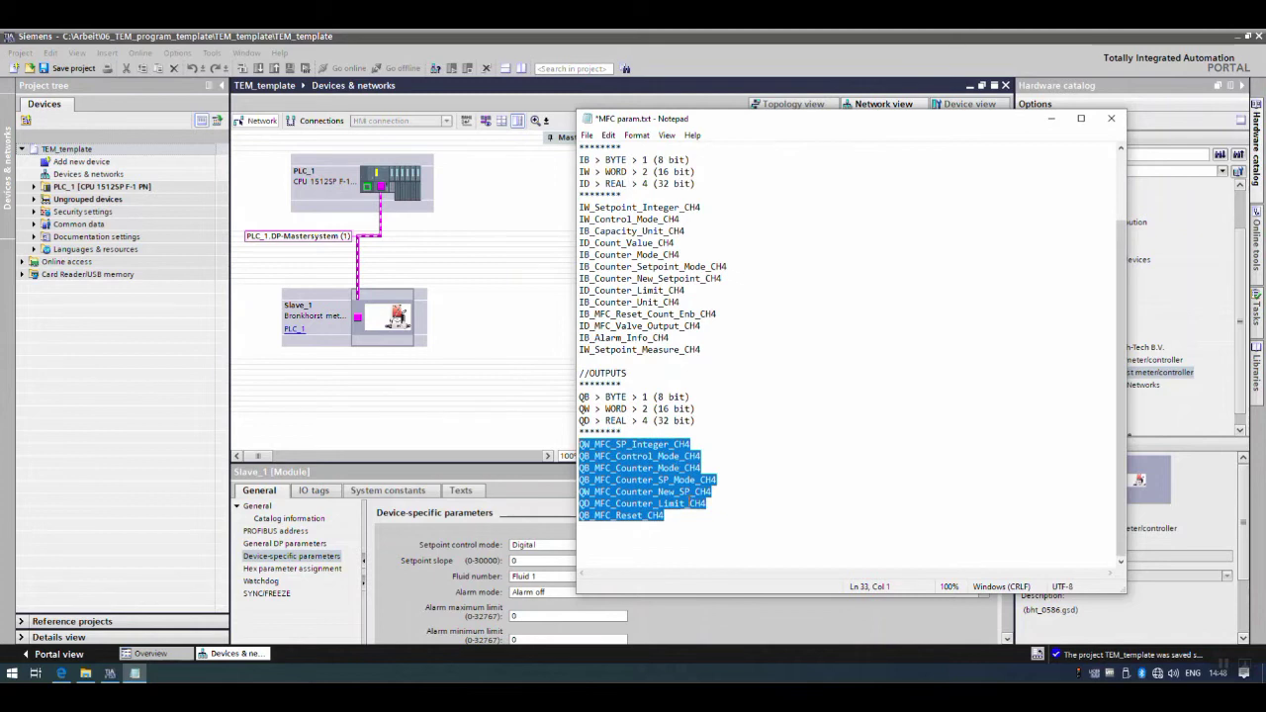
pyautogui.click(678, 518)
pyautogui.moveTo(675, 517); pyautogui.dragTo(572, 448)
pyautogui.click(730, 340)
pyautogui.moveTo(706, 349); pyautogui.dragTo(579, 207)
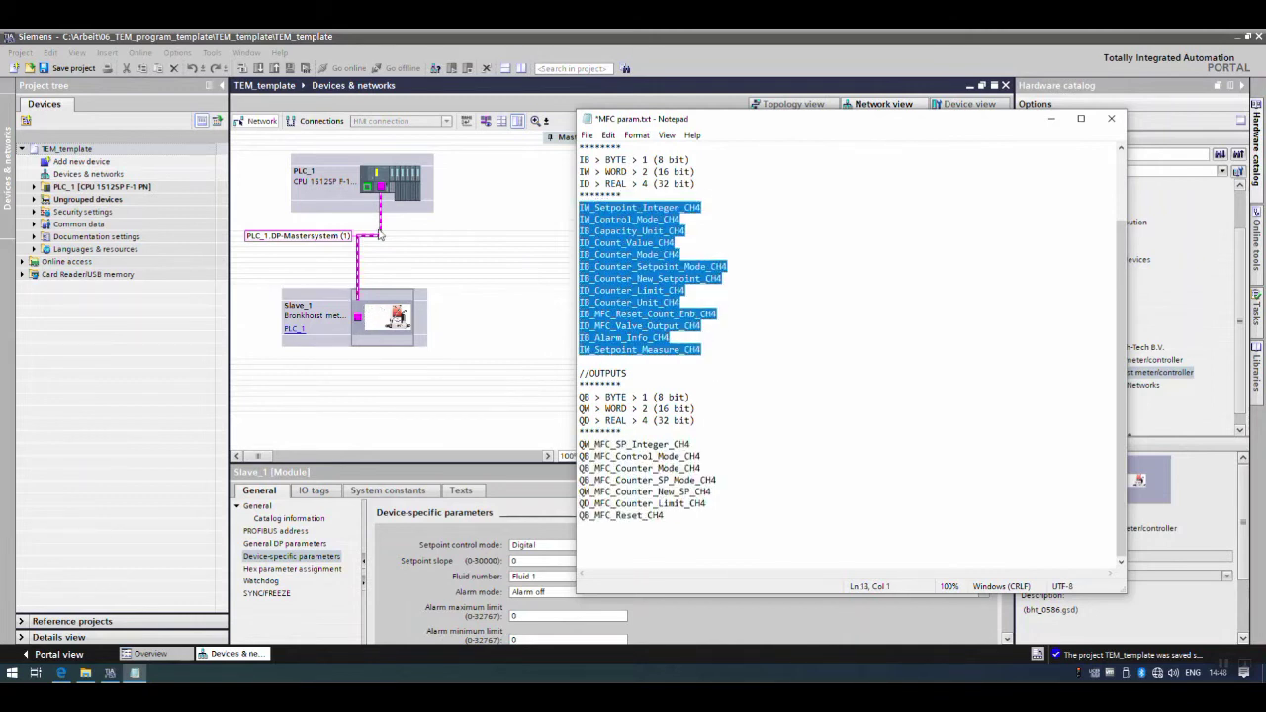
pyautogui.scroll(1, 768, 361)
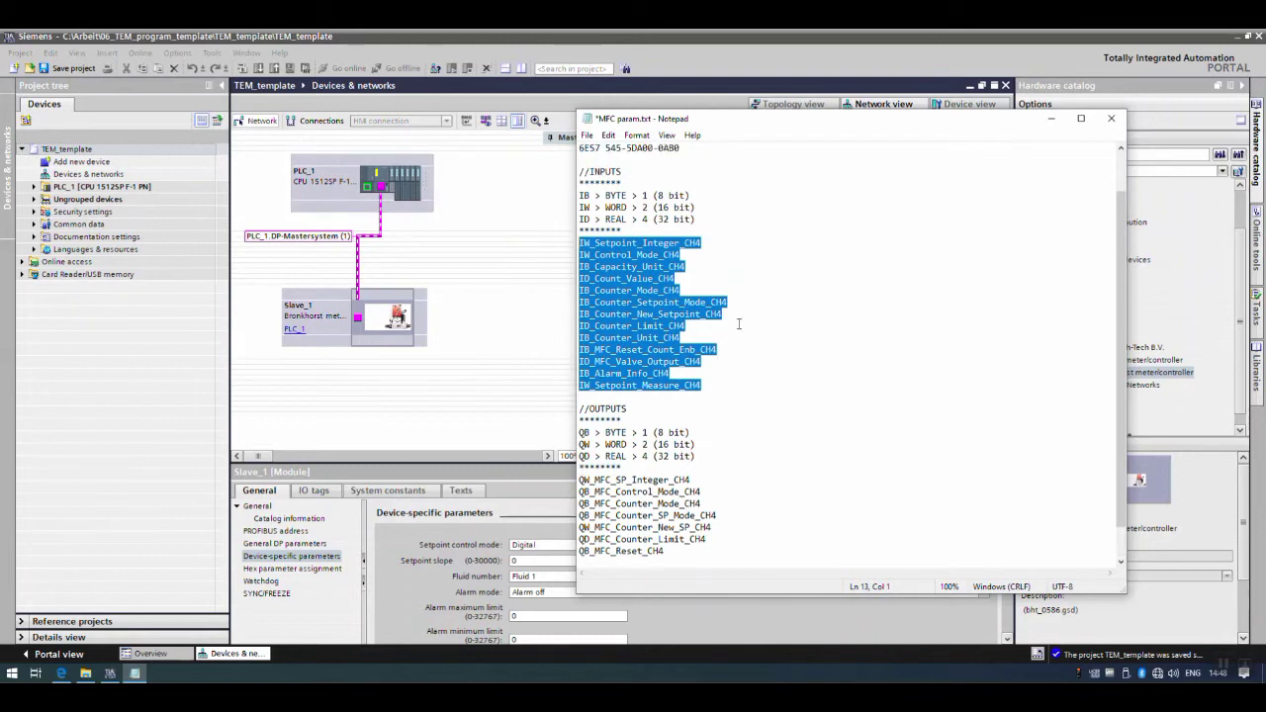
pyautogui.click(634, 289)
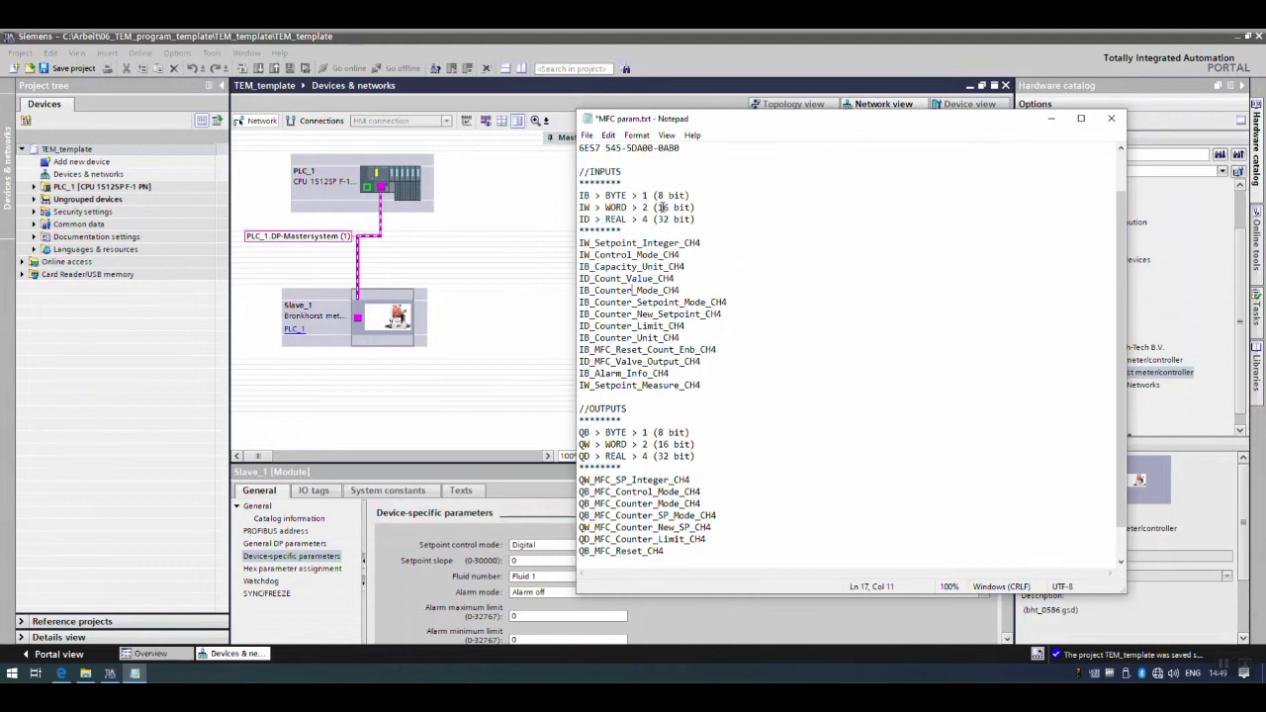
pyautogui.moveTo(590, 278); pyautogui.dragTo(577, 278)
pyautogui.click(533, 222)
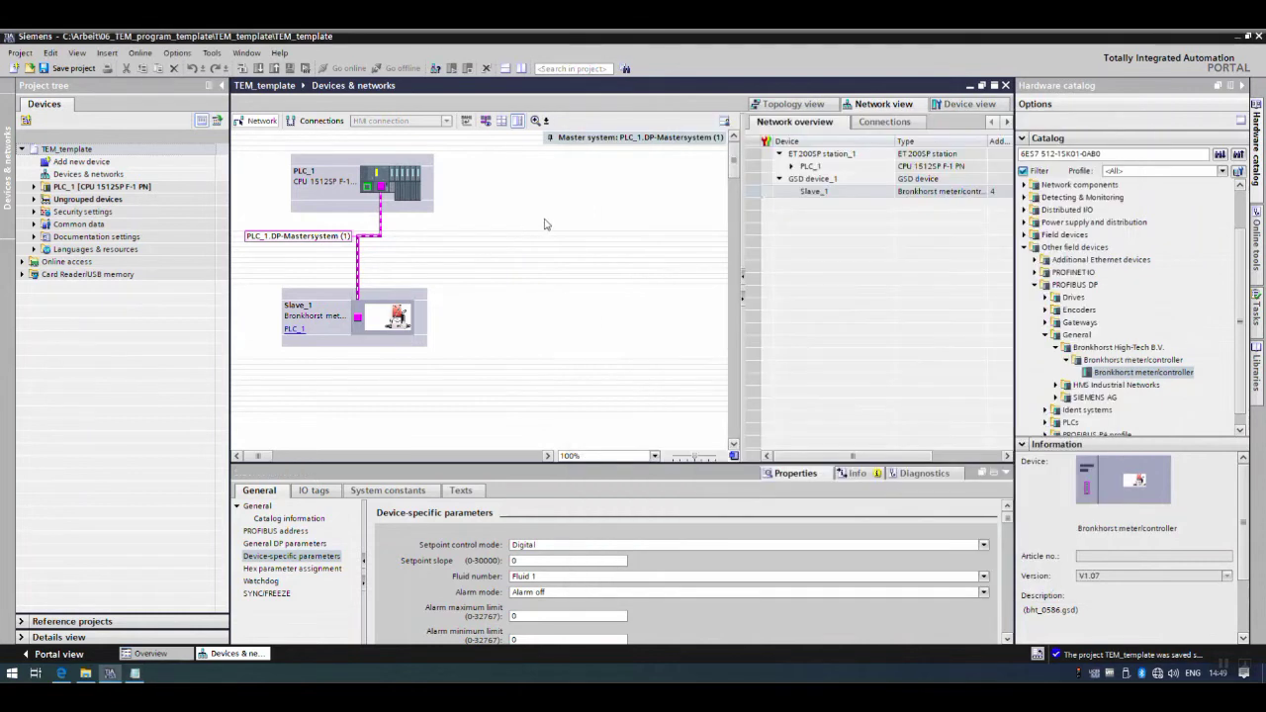
# Step: Select GSD device_1 in the network overview and open its device view in TIA Portal
pyautogui.click(962, 105)
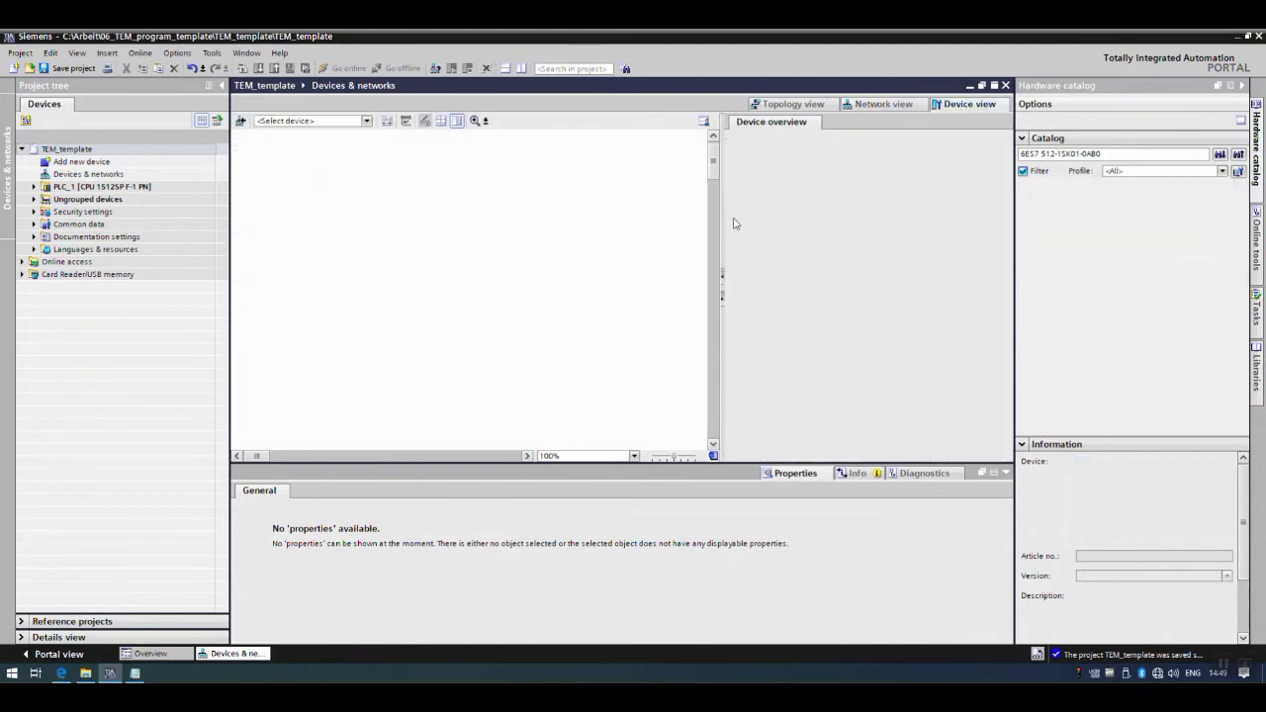
pyautogui.click(890, 107)
pyautogui.click(333, 304)
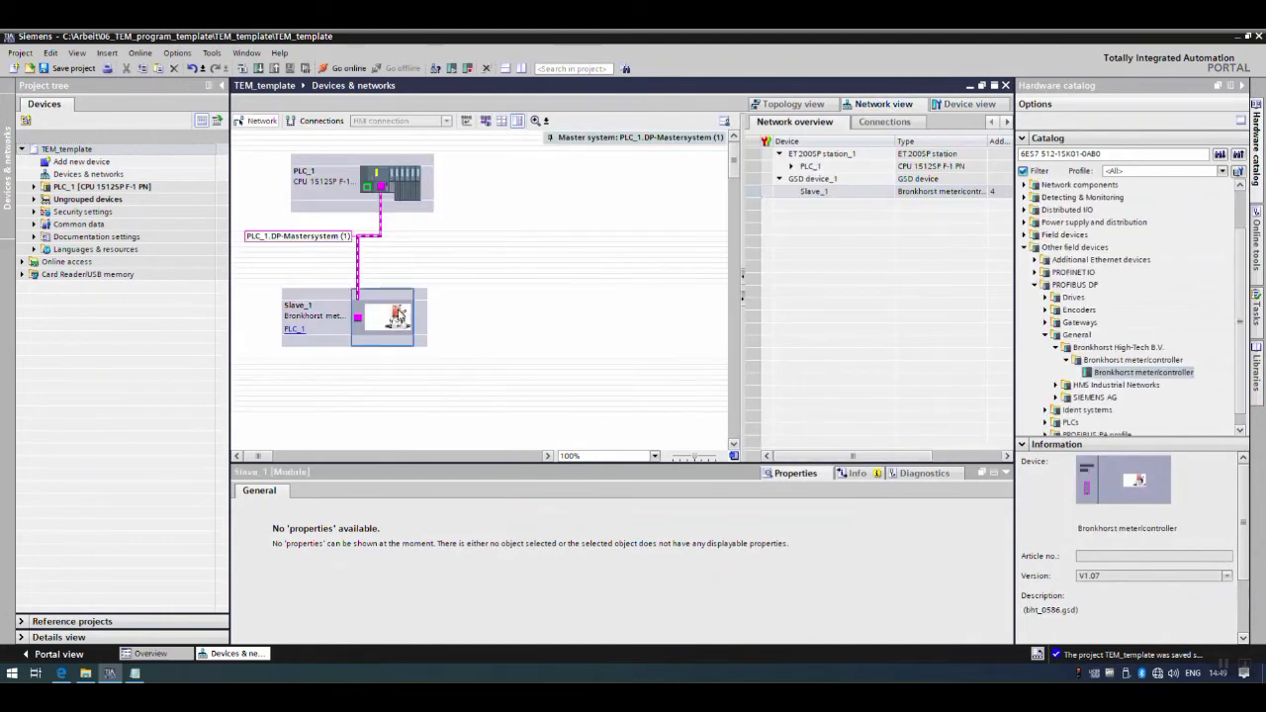
pyautogui.click(813, 178)
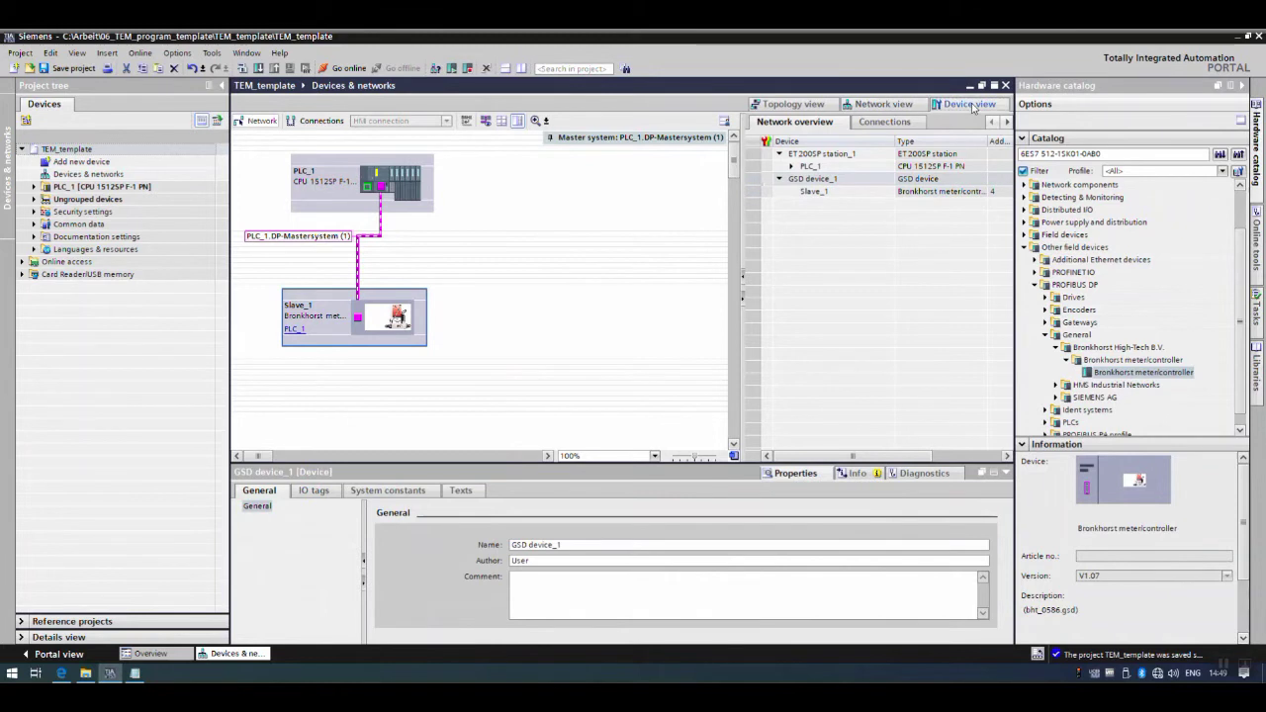
pyautogui.click(961, 105)
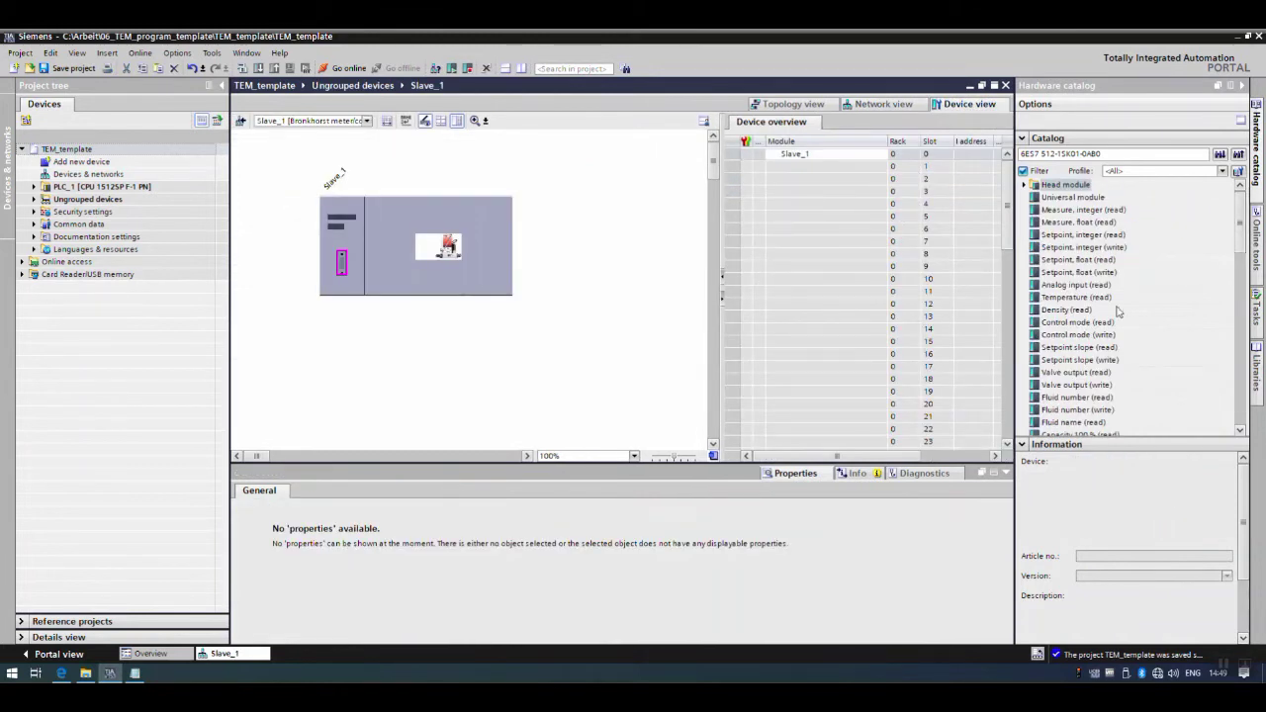
# Step: Collapse the hardware catalog's Information section and widen the catalog to show more Bronkhorst modules
pyautogui.click(1033, 444)
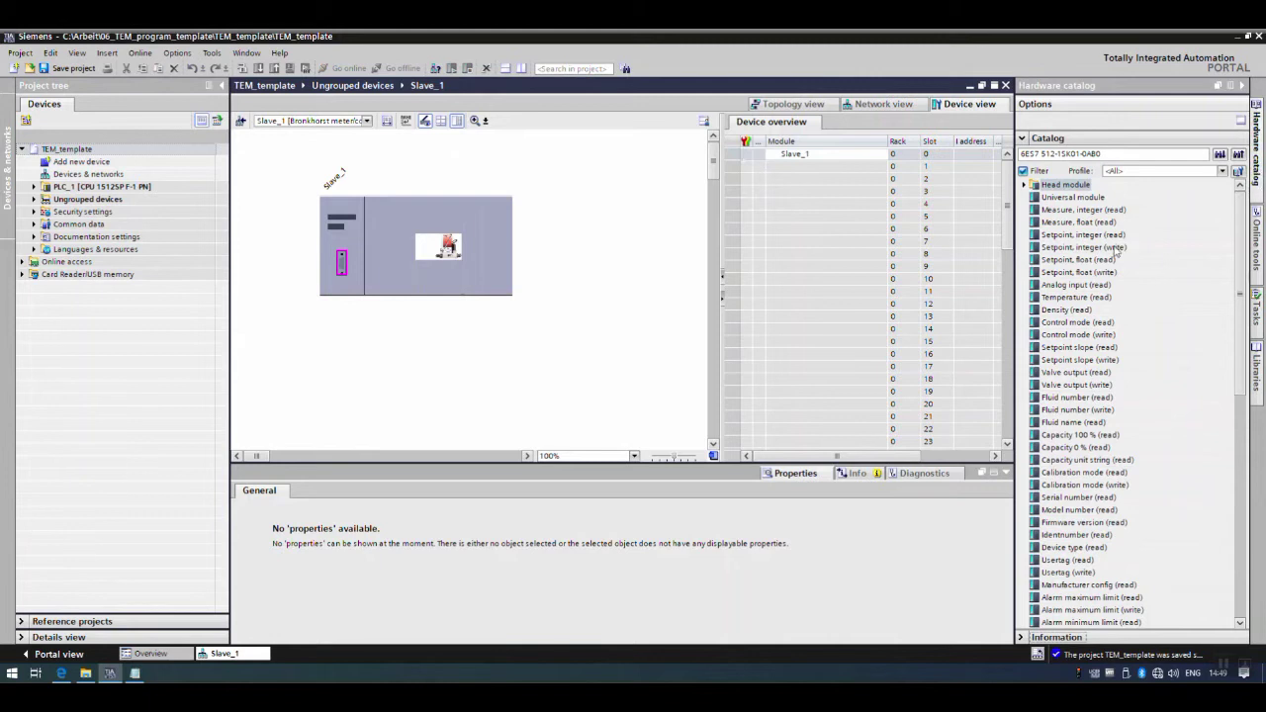
pyautogui.moveTo(1242, 281); pyautogui.dragTo(1242, 340)
pyautogui.moveTo(1015, 351); pyautogui.dragTo(989, 358)
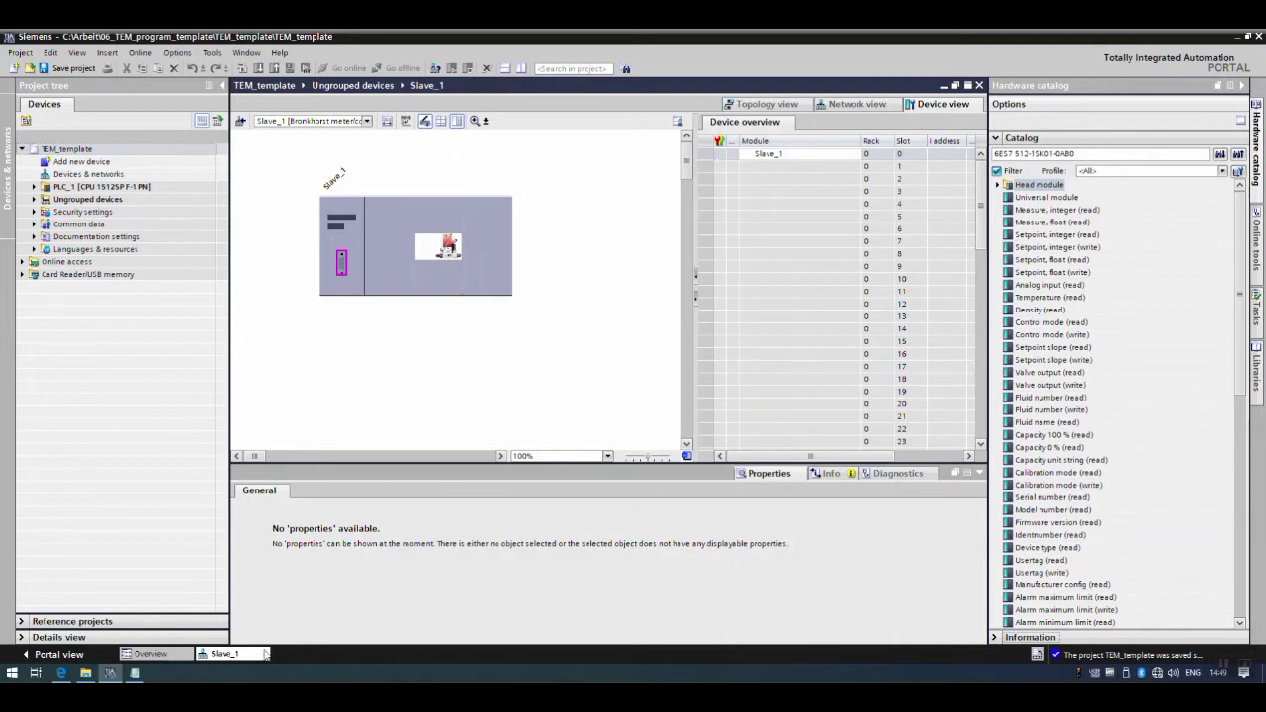
# Step: Consult the input tags in the MFC param.txt notes, and add the module Setpoint, integer (read) to slot 1 of Slave_1
pyautogui.click(136, 674)
pyautogui.click(721, 280)
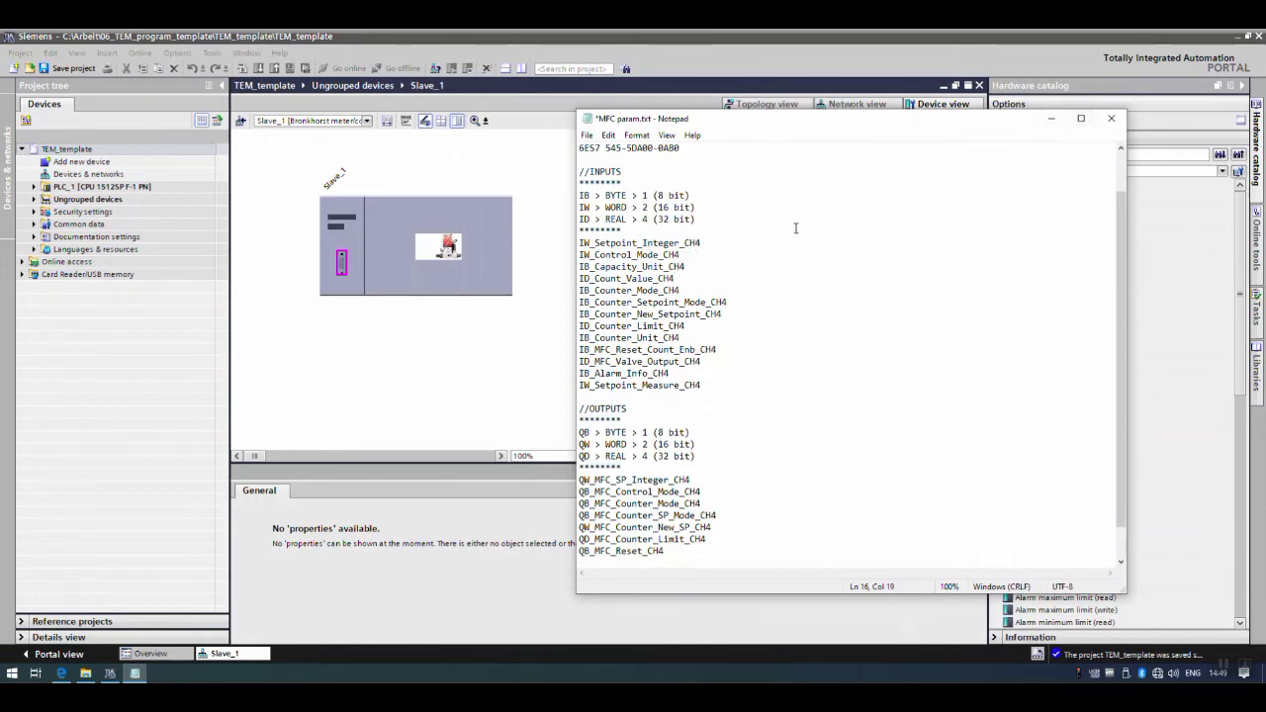
pyautogui.click(1052, 118)
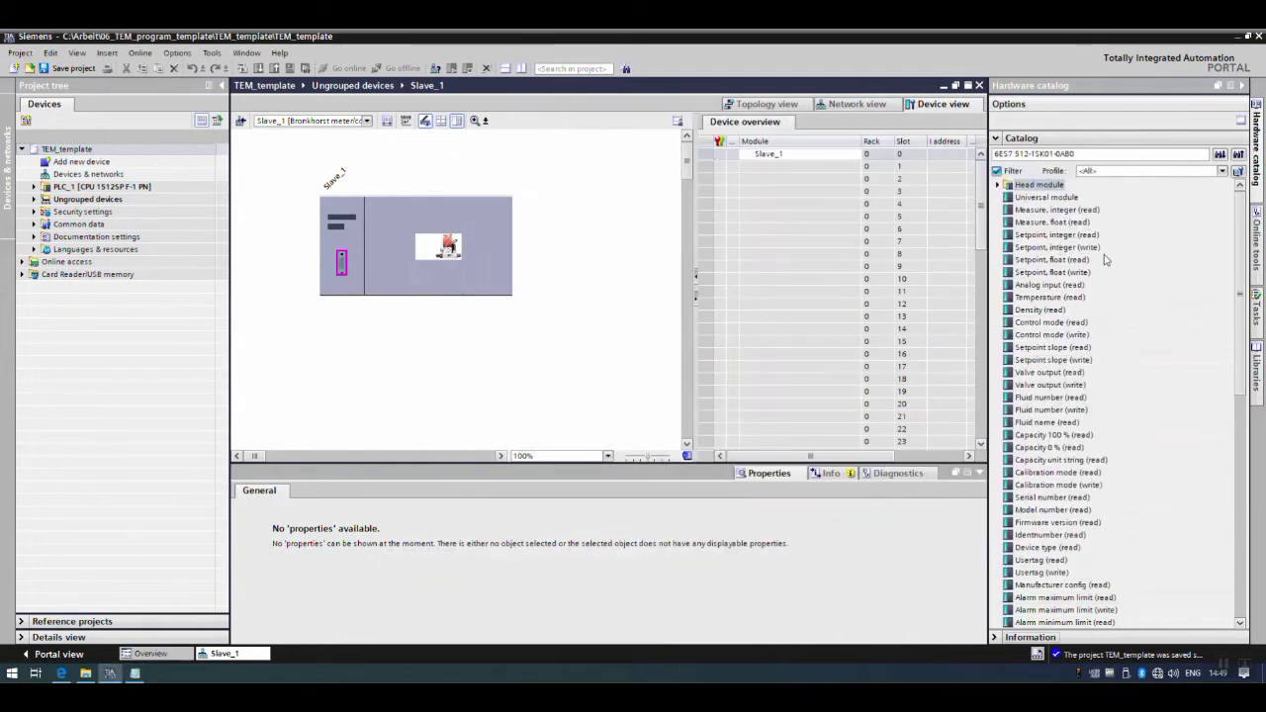
pyautogui.moveTo(1089, 240); pyautogui.dragTo(797, 168)
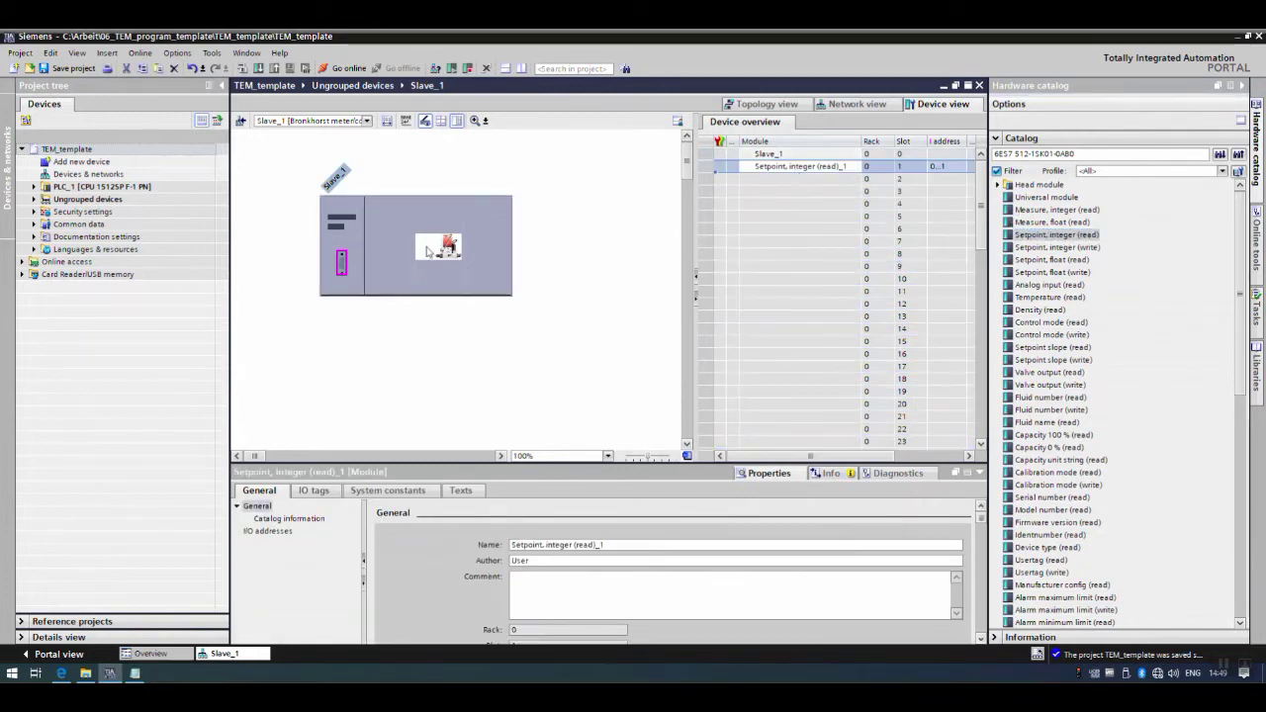
# Step: Check the PROFIBUS address settings of Slave_1
pyautogui.click(388, 266)
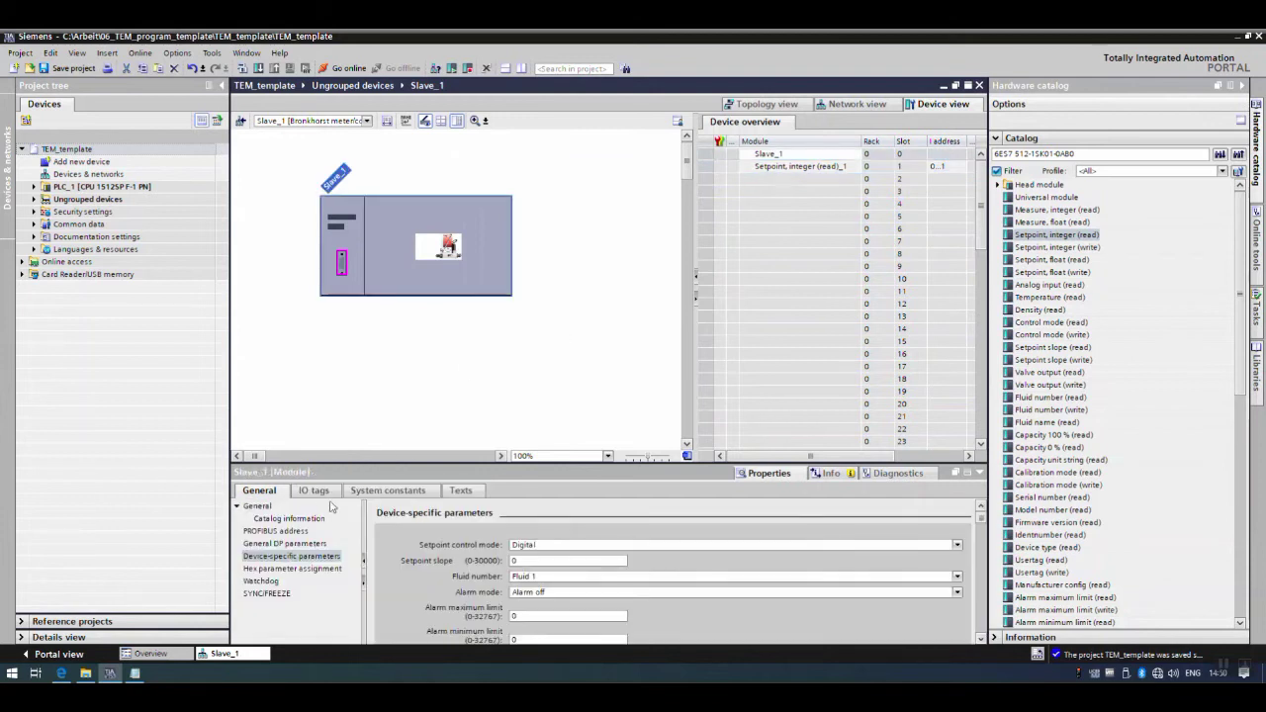
pyautogui.click(282, 531)
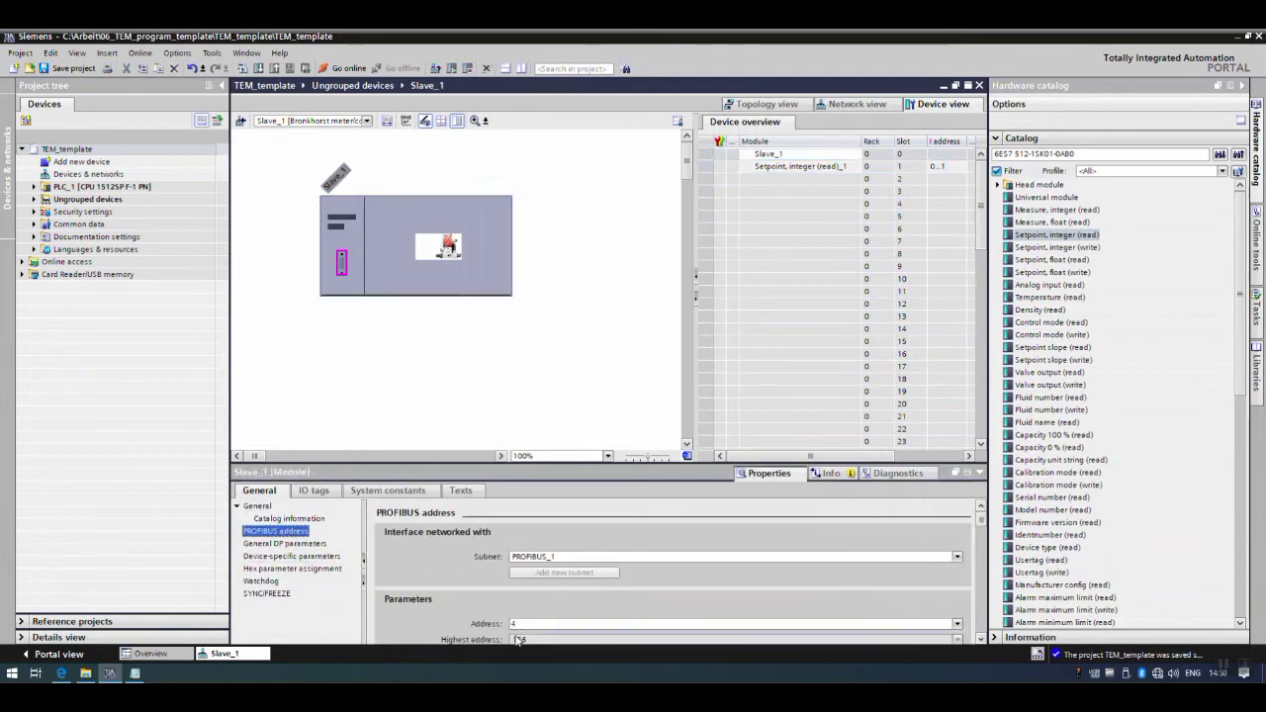
pyautogui.scroll(-2, 918, 621)
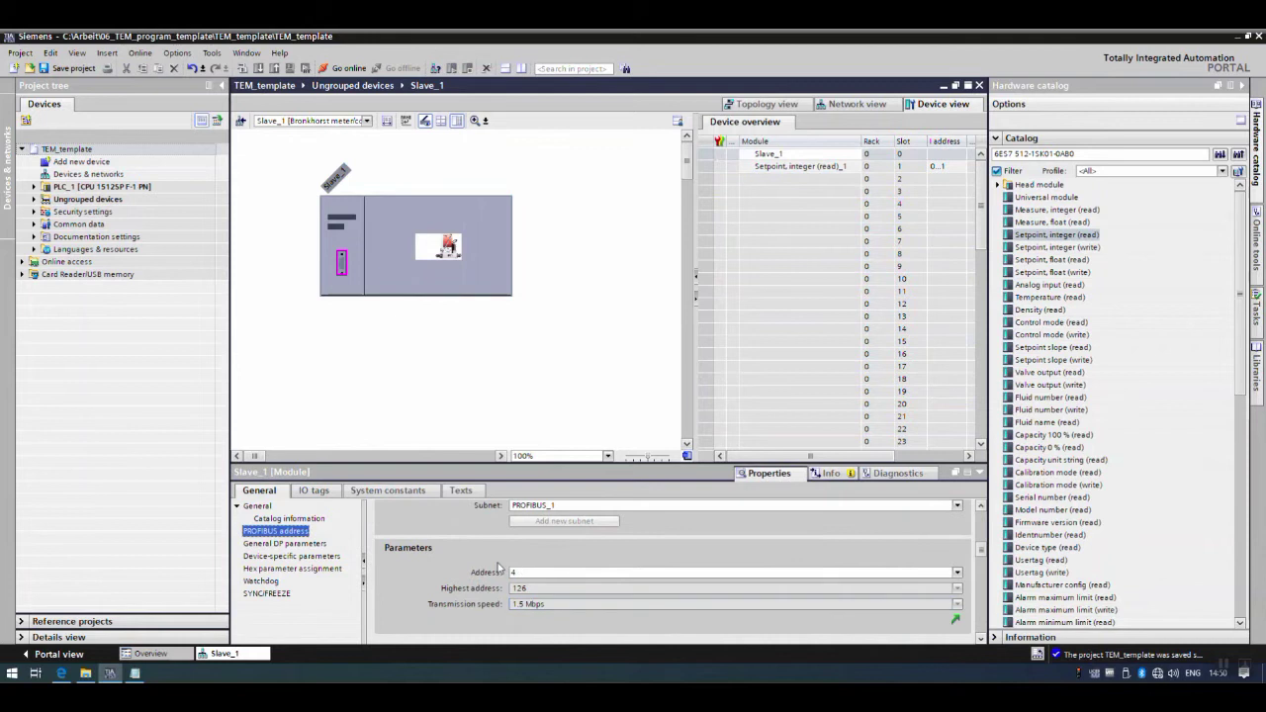
pyautogui.click(523, 571)
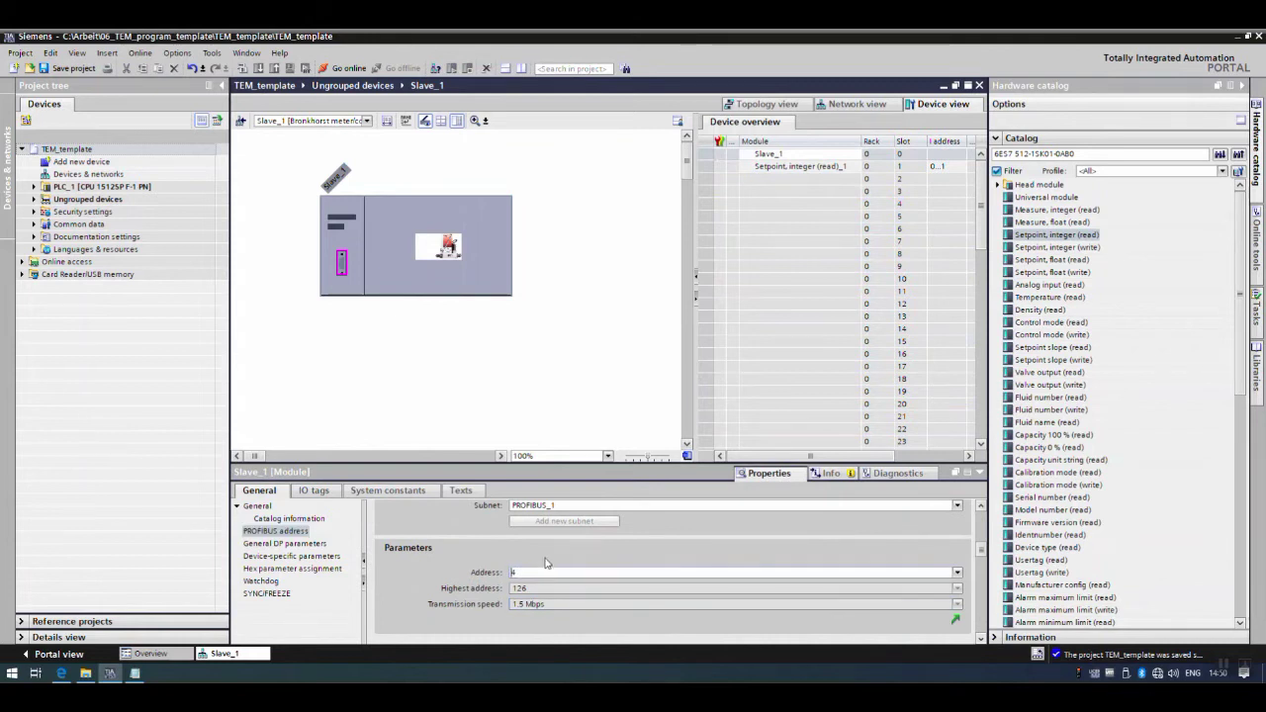
# Step: Set the start input address of the Setpoint, integer (read) module in slot 1 to 400
pyautogui.click(817, 158)
pyautogui.click(806, 168)
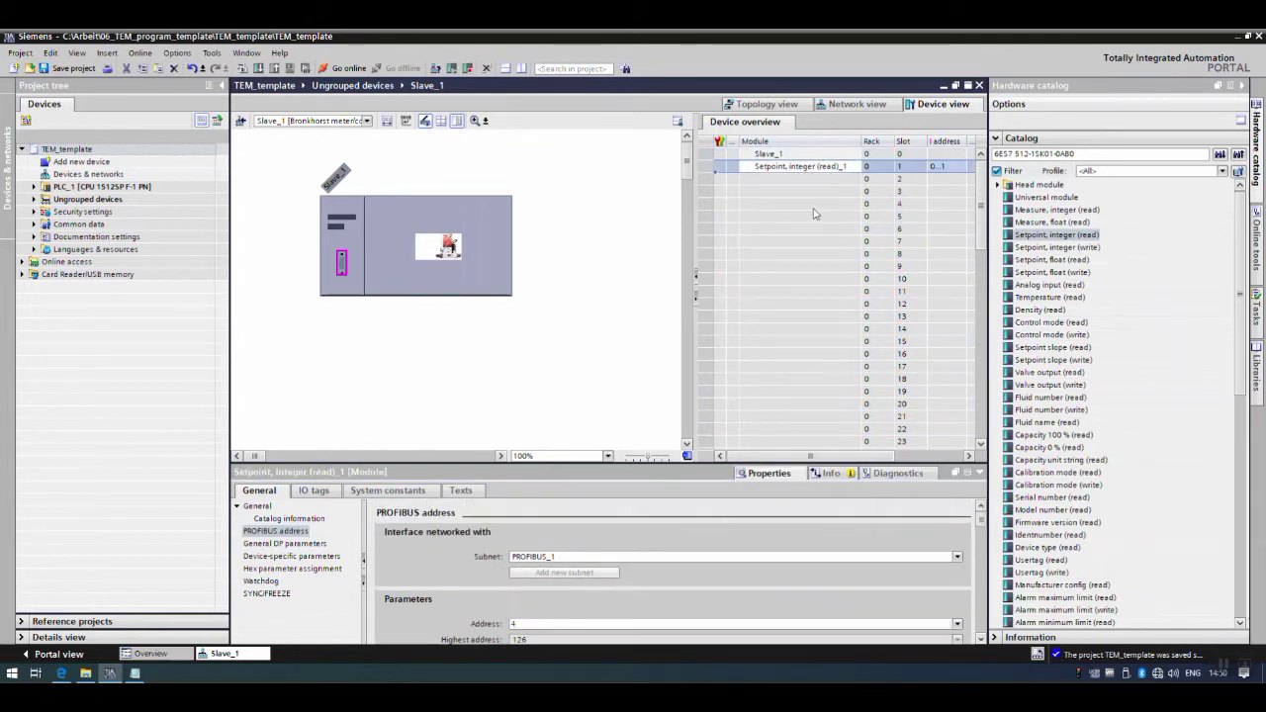
pyautogui.click(936, 168)
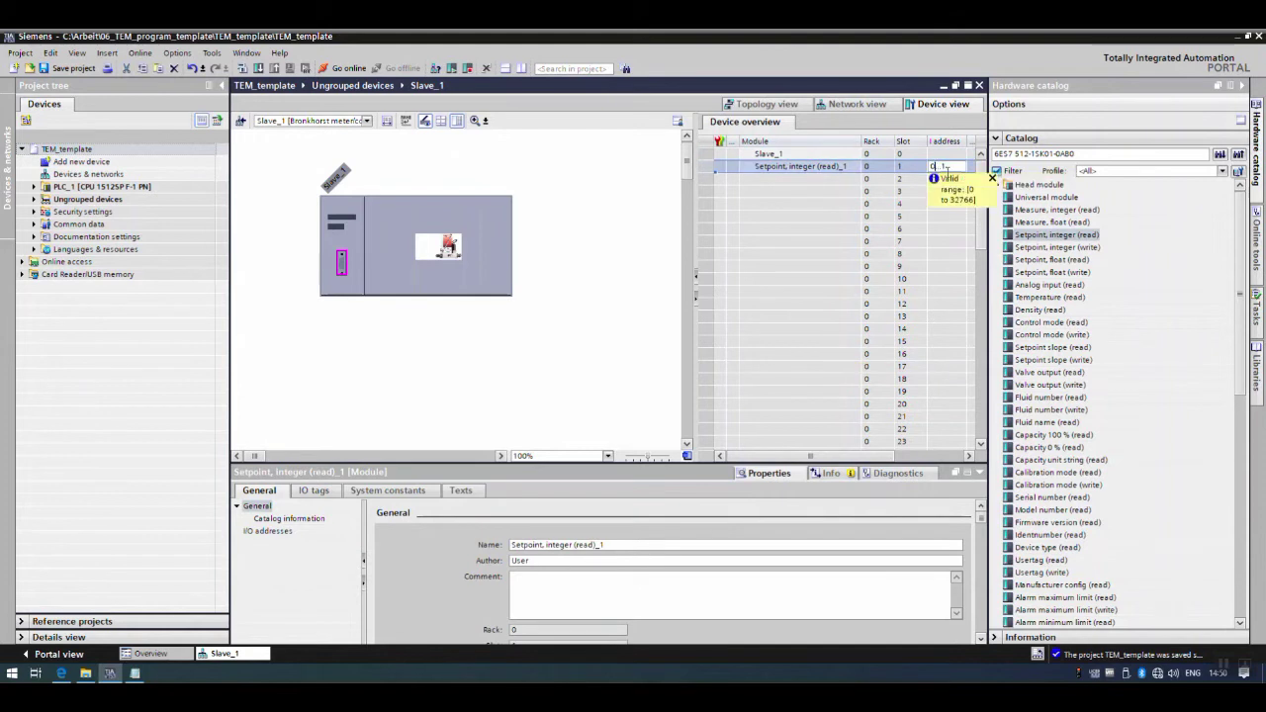
pyautogui.press('BackSpace')
pyautogui.write('400')
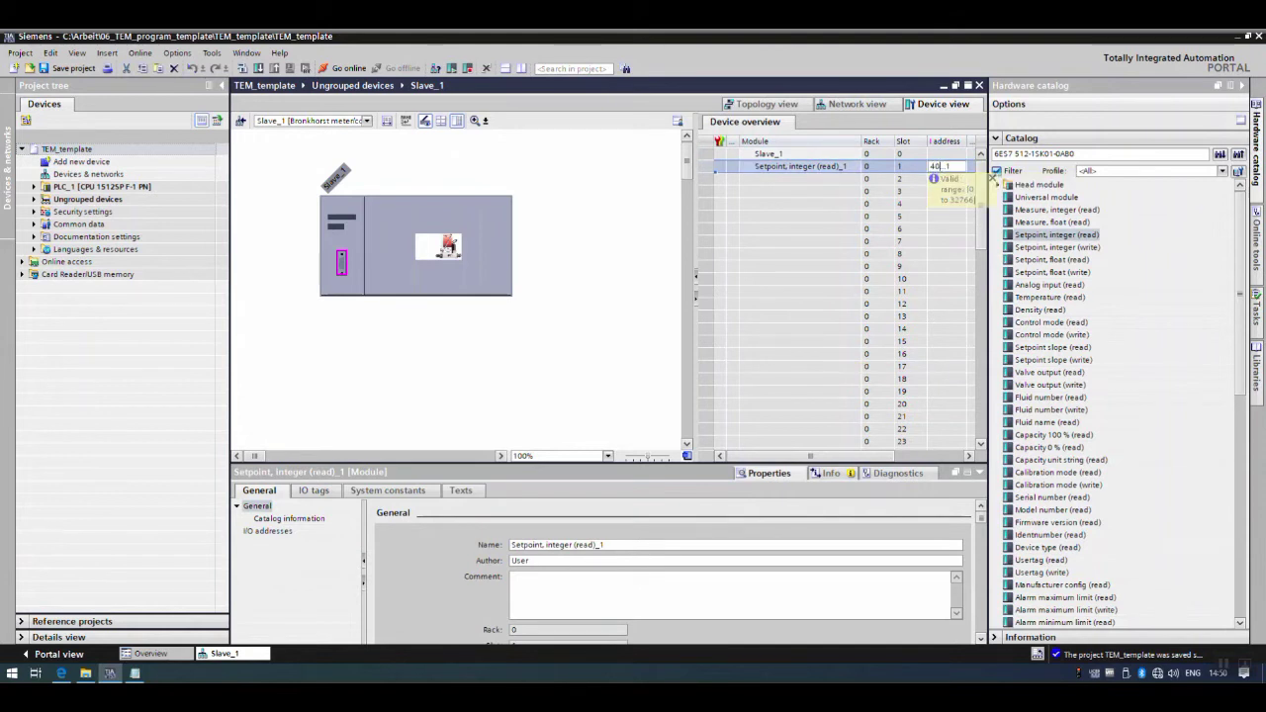
pyautogui.press('Return')
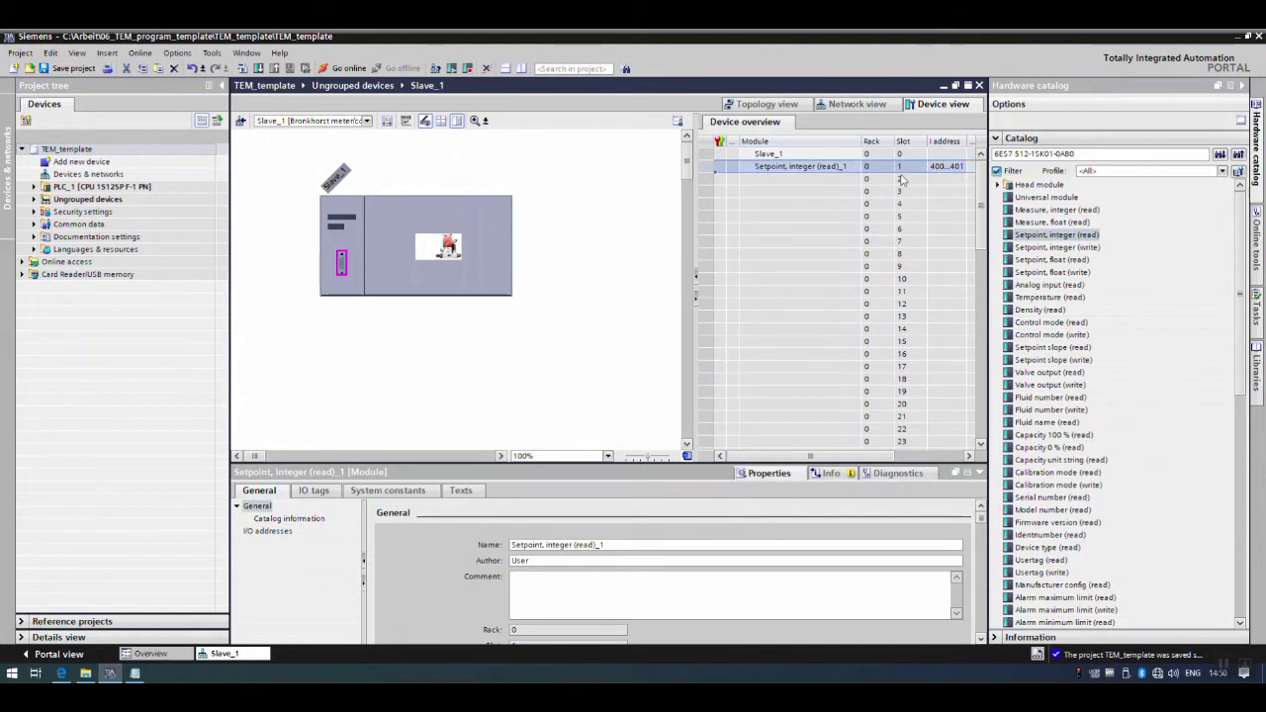
# Step: Following the MFC param.txt notes, add the Control mode (read) module to slot 2 of Slave_1 with input address 402
pyautogui.moveTo(692, 232); pyautogui.dragTo(633, 231)
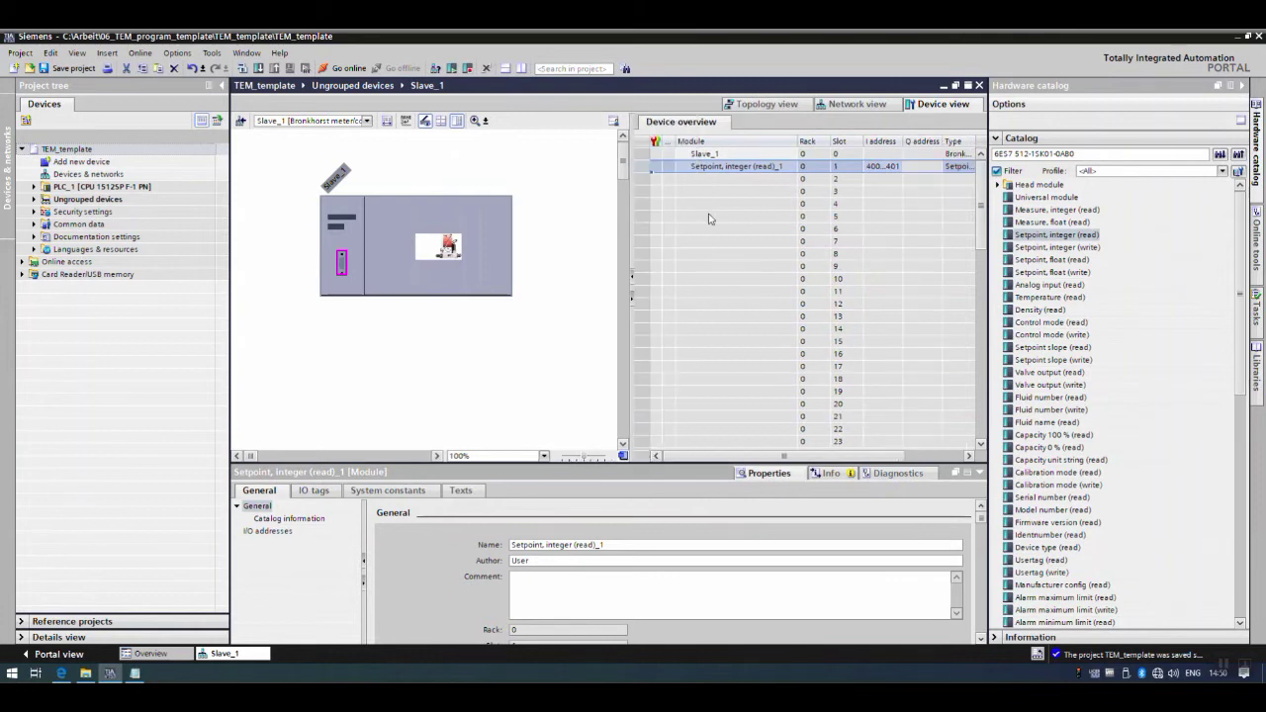
pyautogui.click(135, 674)
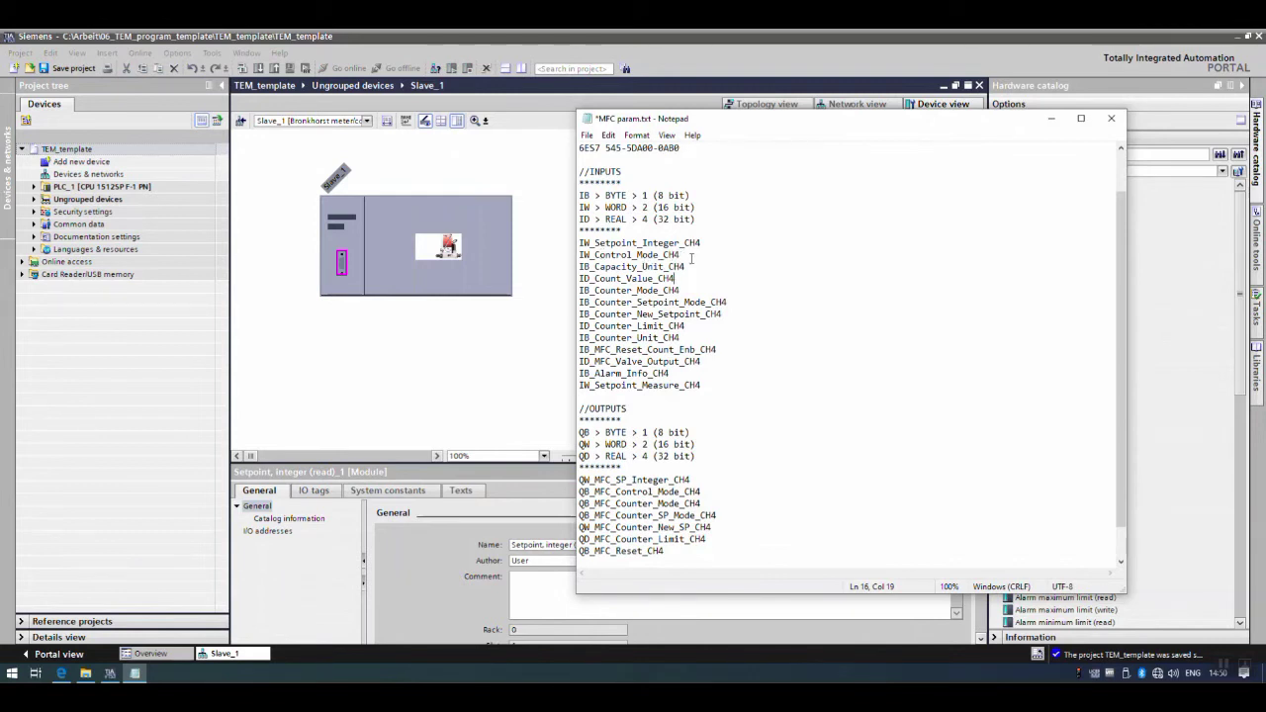
pyautogui.click(1052, 119)
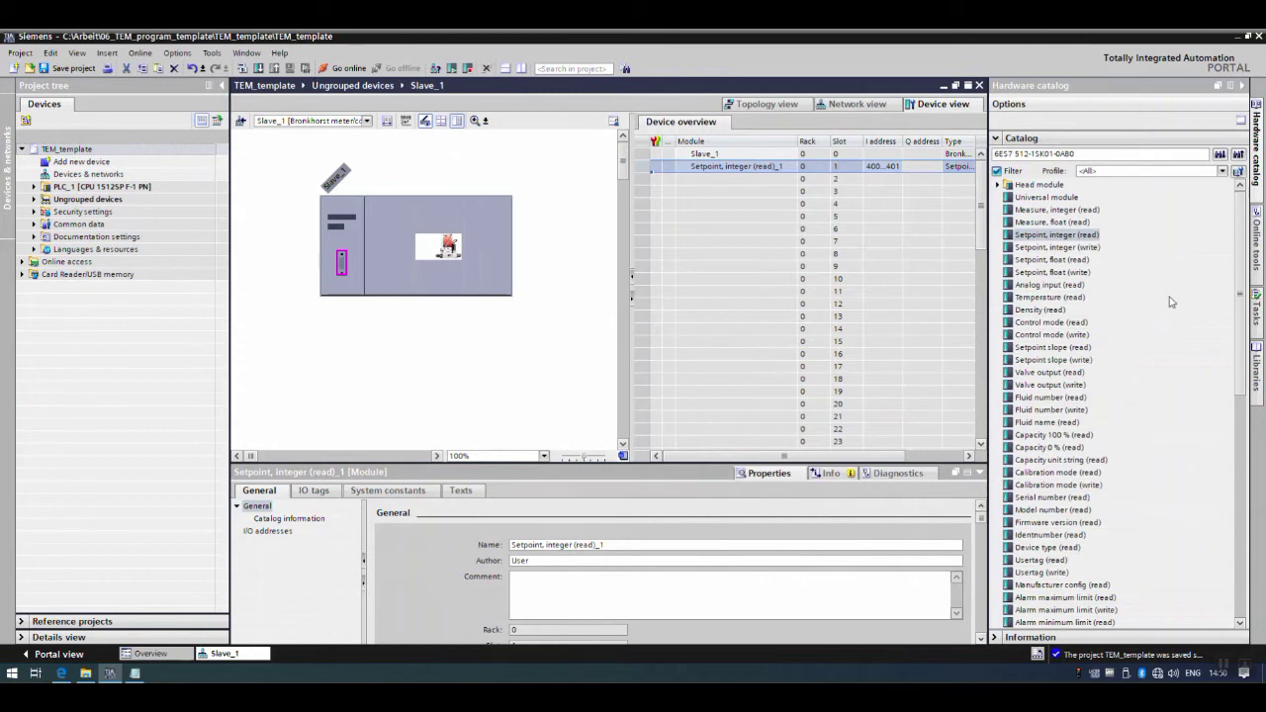
pyautogui.click(1073, 322)
pyautogui.moveTo(1064, 333); pyautogui.dragTo(757, 185)
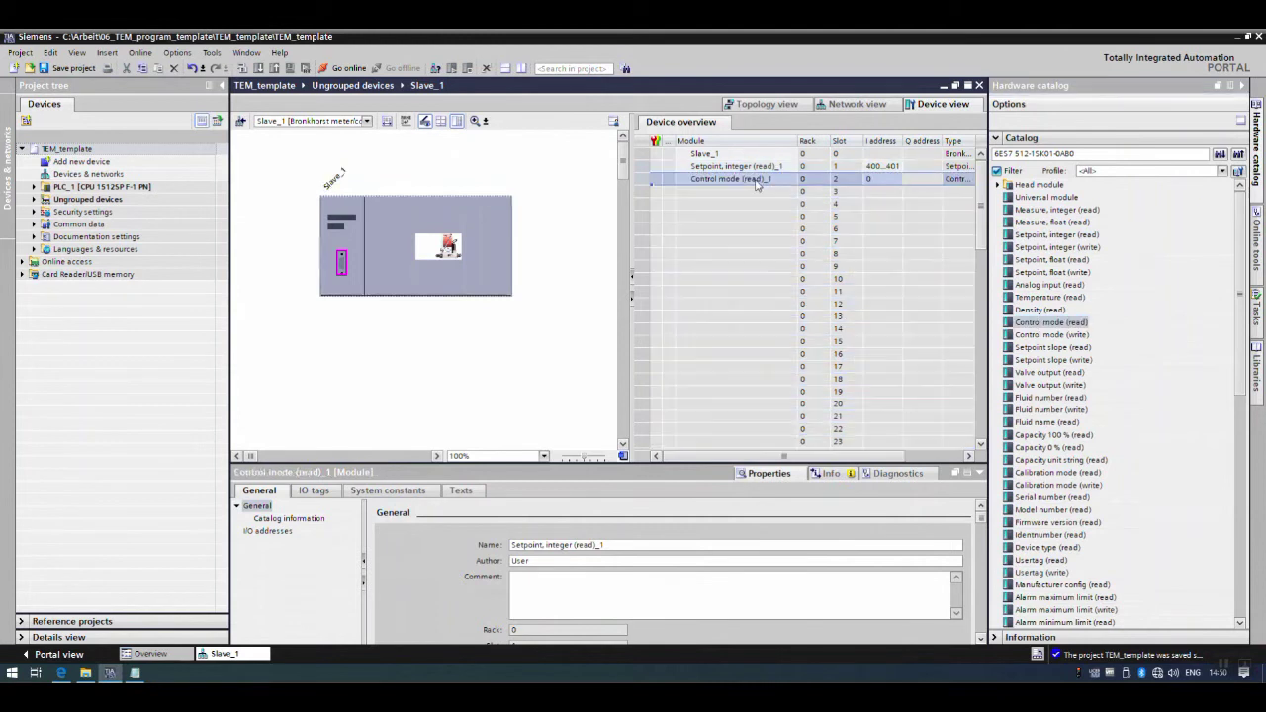
pyautogui.click(881, 179)
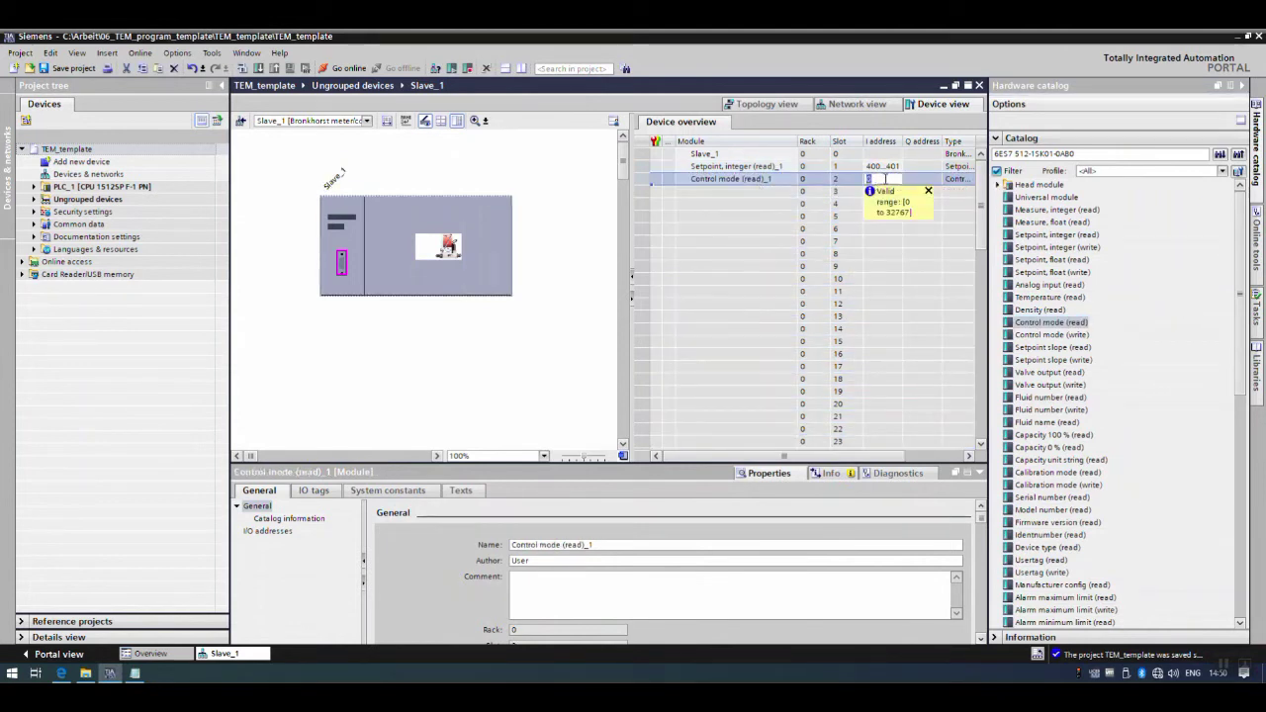
pyautogui.write('402')
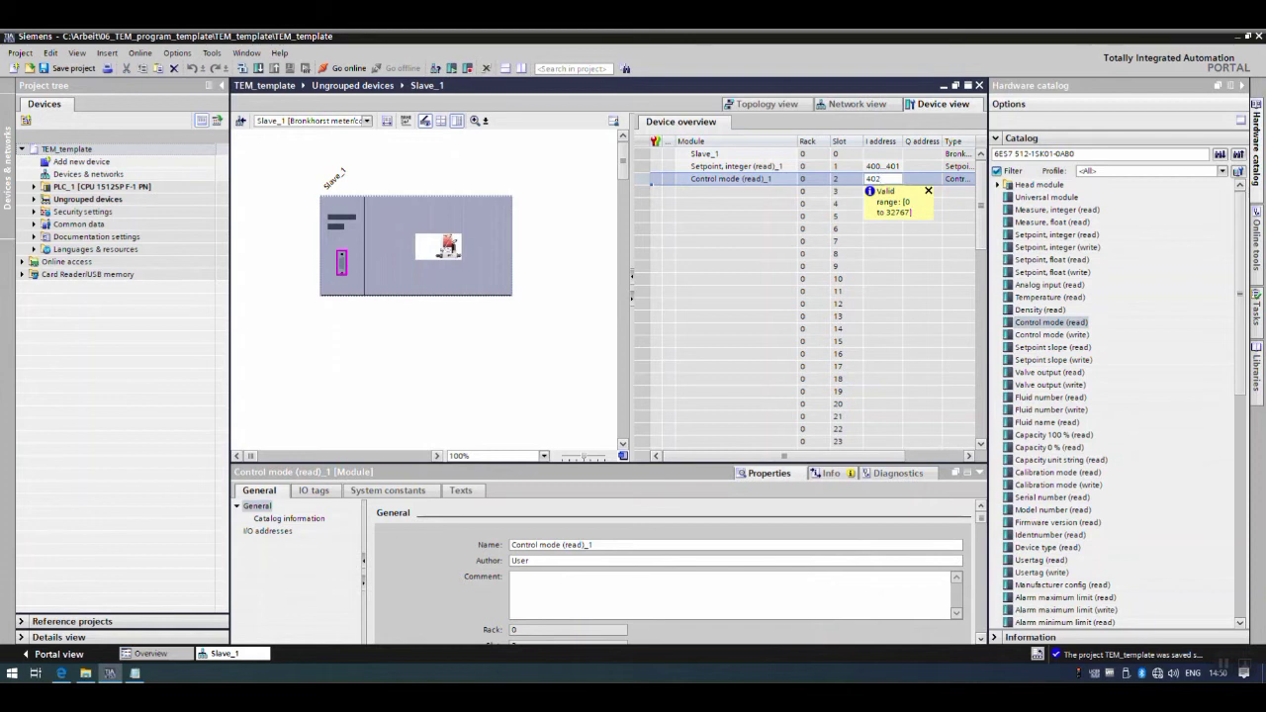
pyautogui.press('Return')
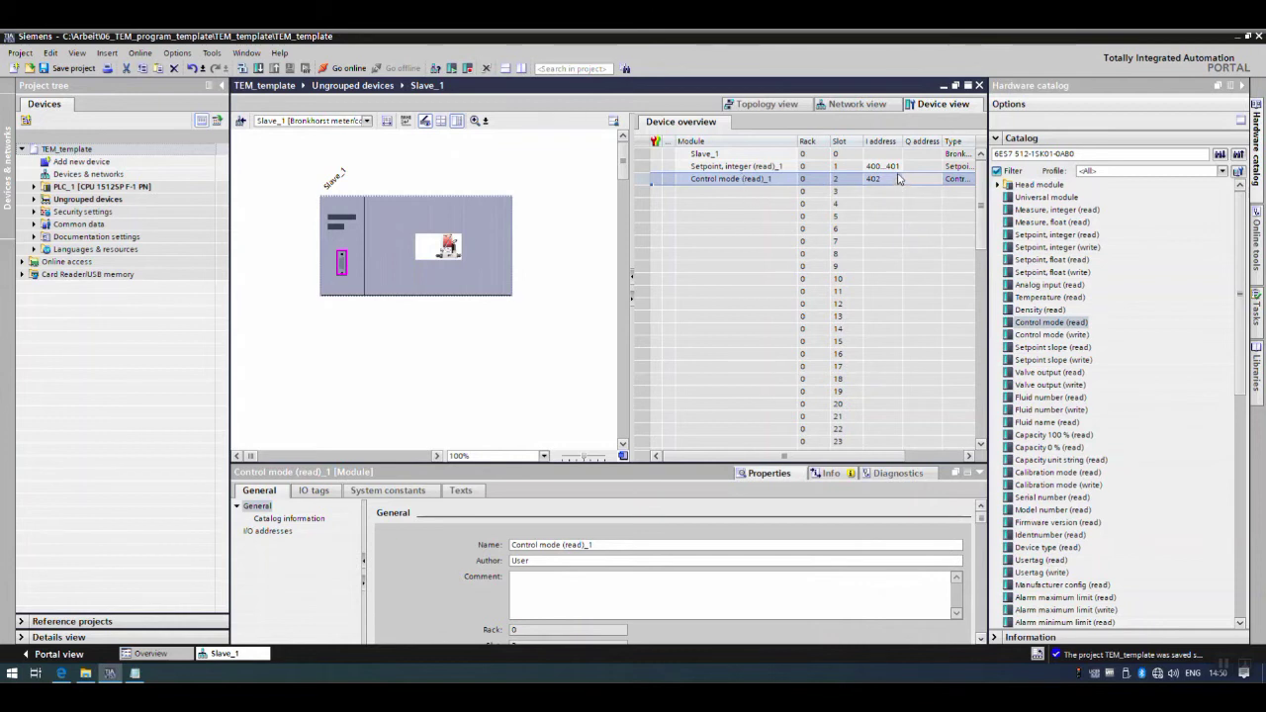
# Step: Add the Capacity unit string (read) module from the notes to slot 3 of Slave_1 with start input address 403
pyautogui.click(134, 674)
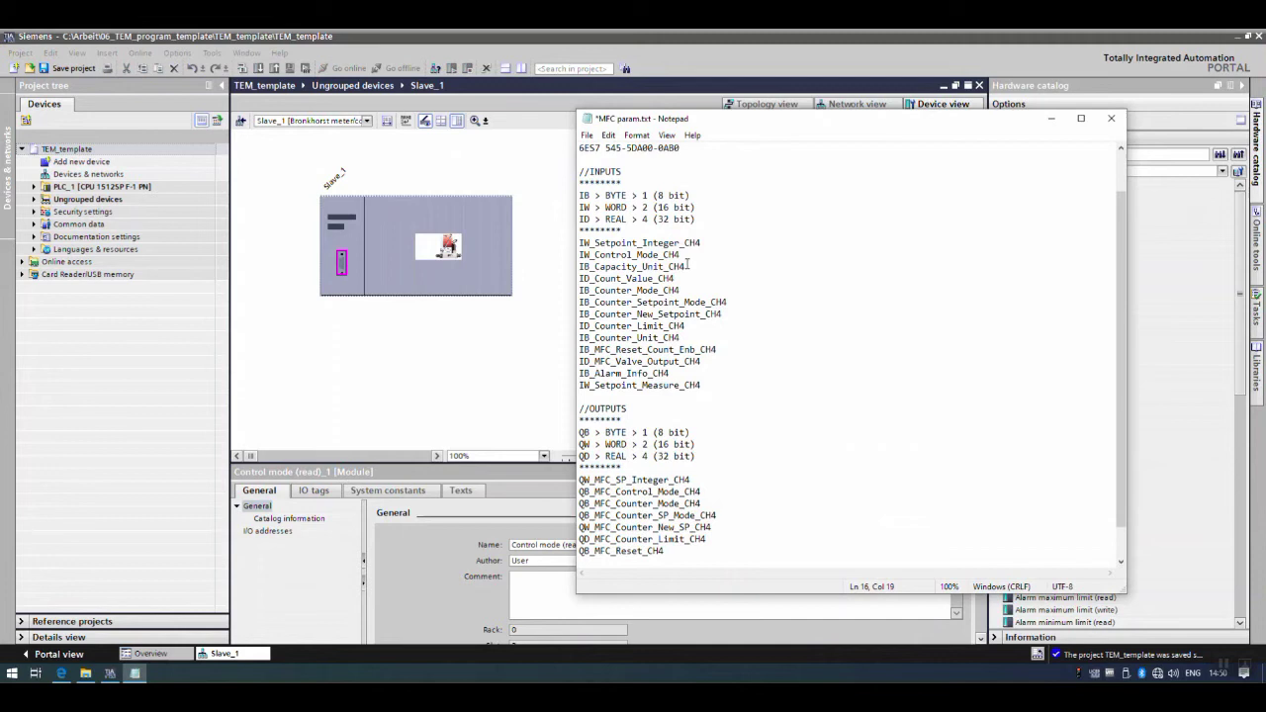
pyautogui.click(1052, 118)
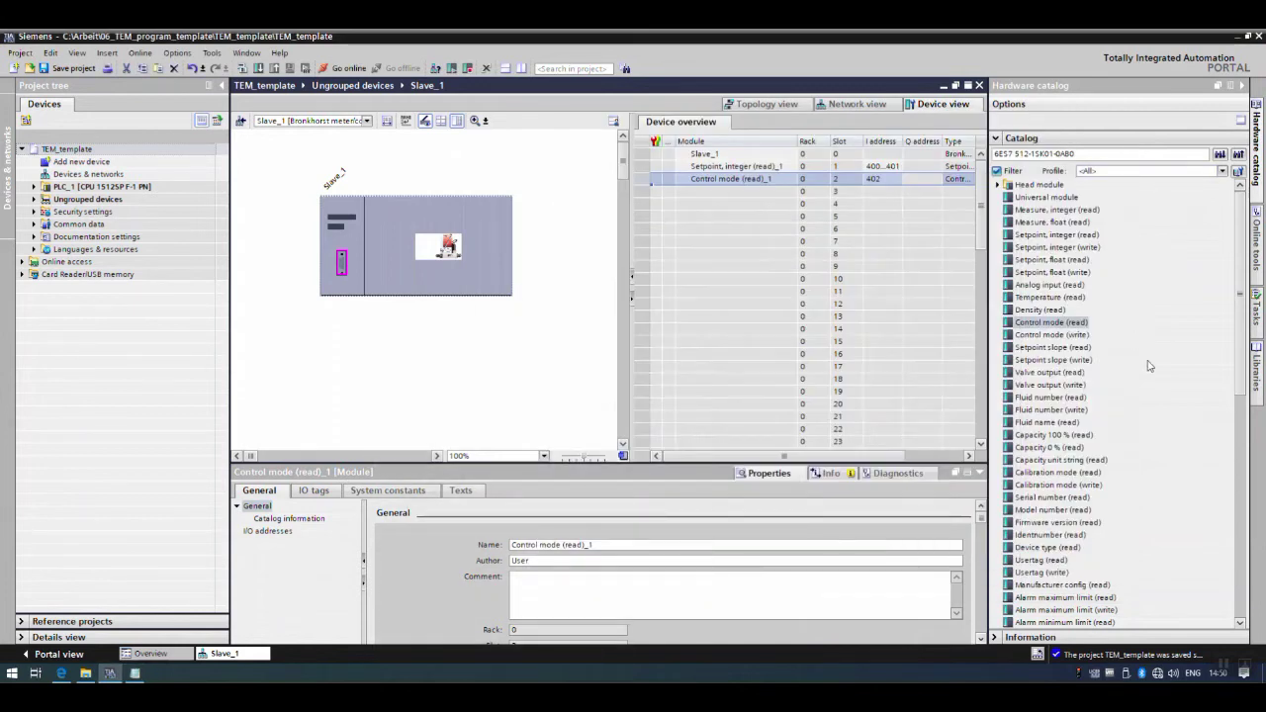
pyautogui.click(1098, 463)
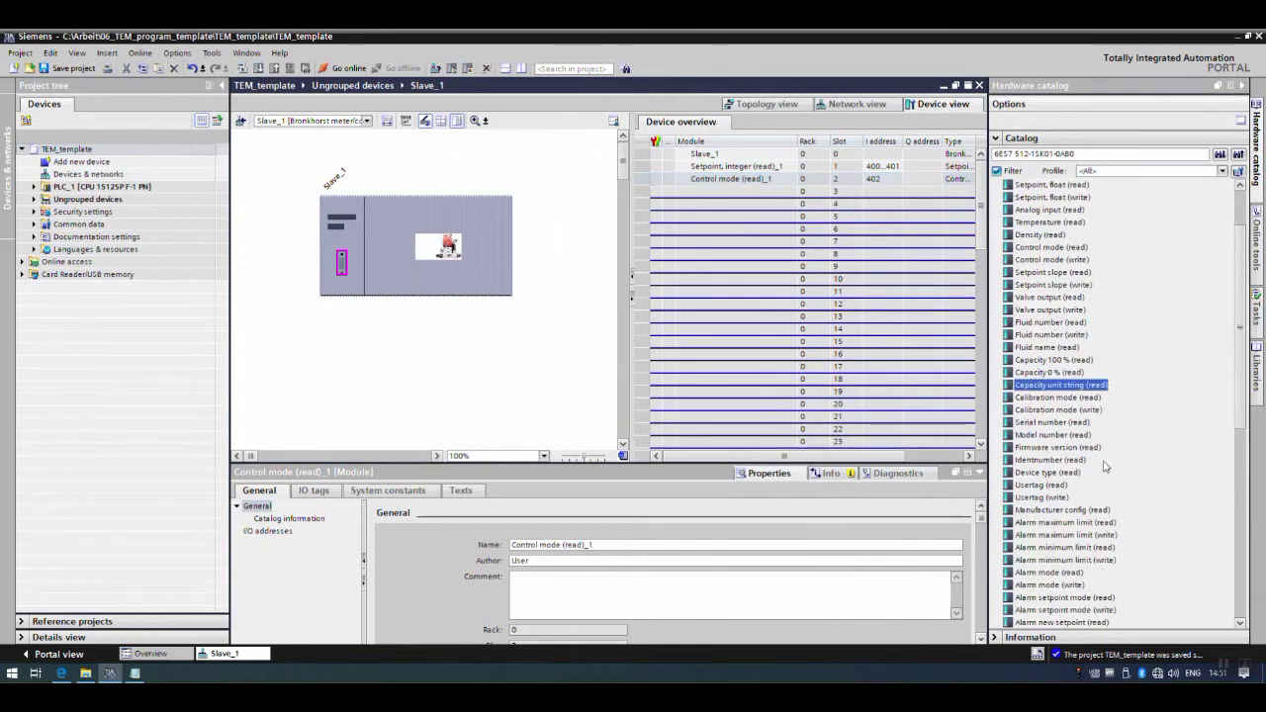
pyautogui.moveTo(1078, 463); pyautogui.dragTo(778, 192)
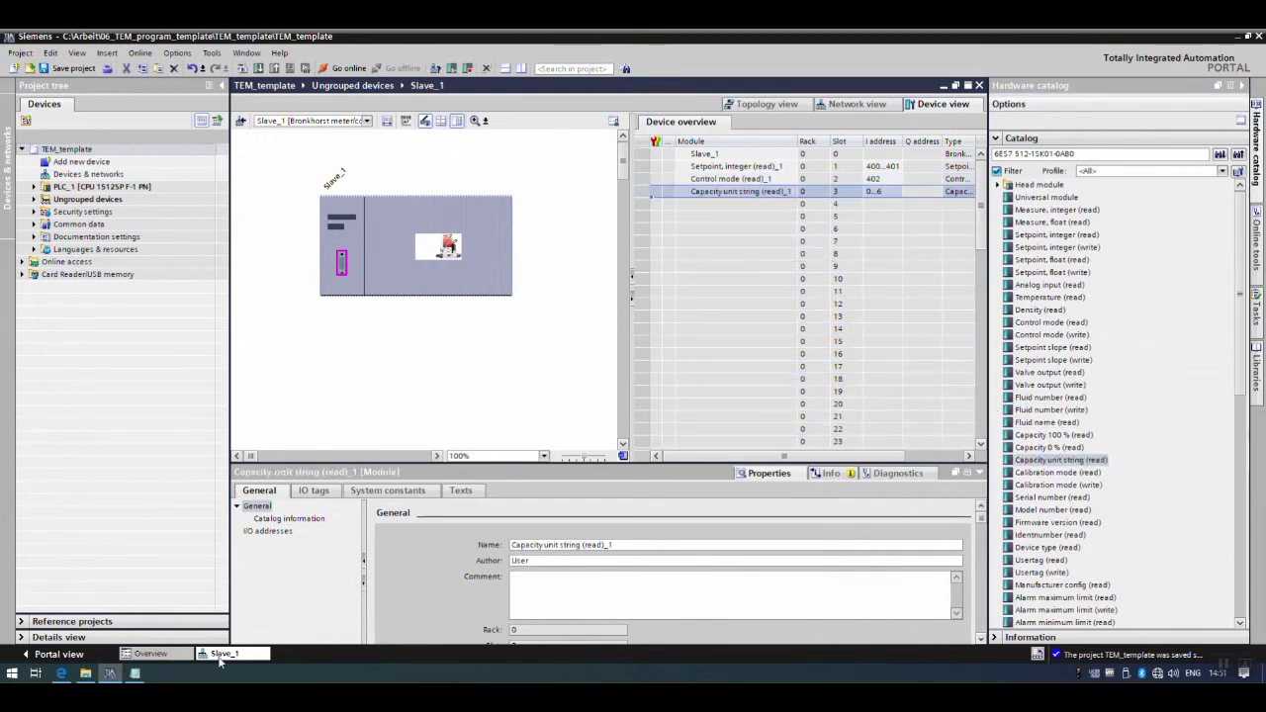
pyautogui.click(134, 674)
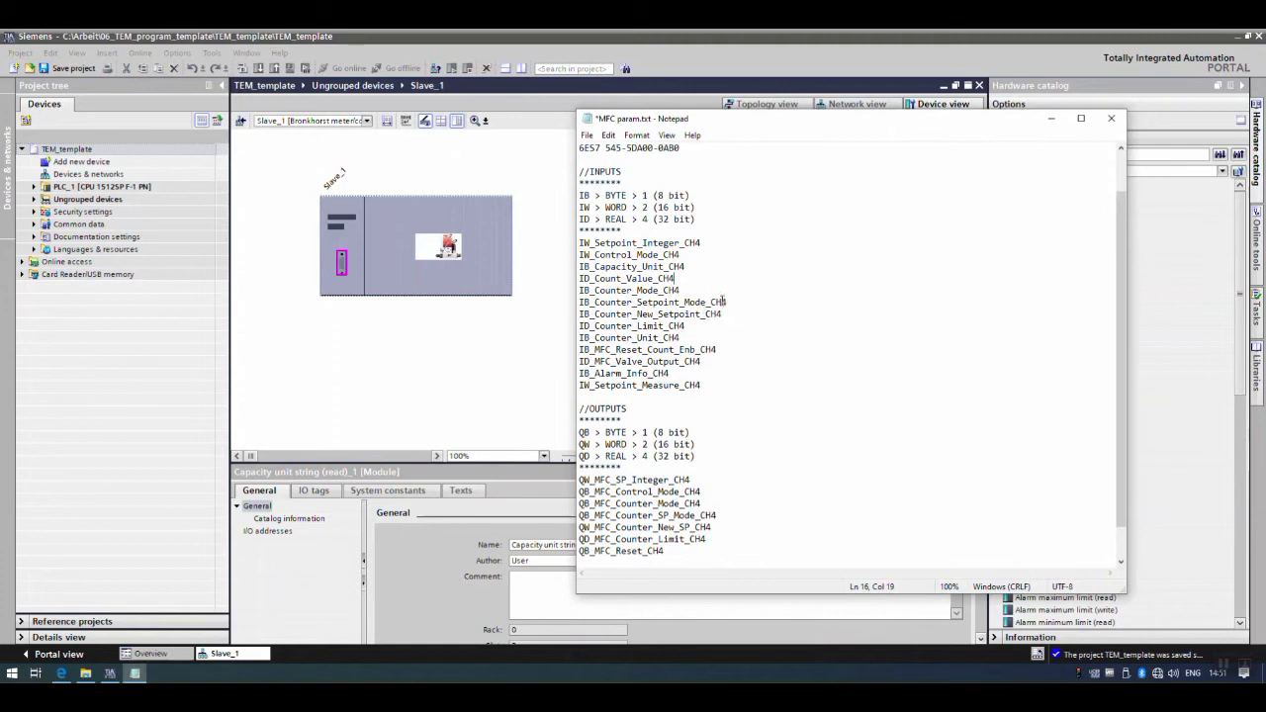
pyautogui.click(1051, 118)
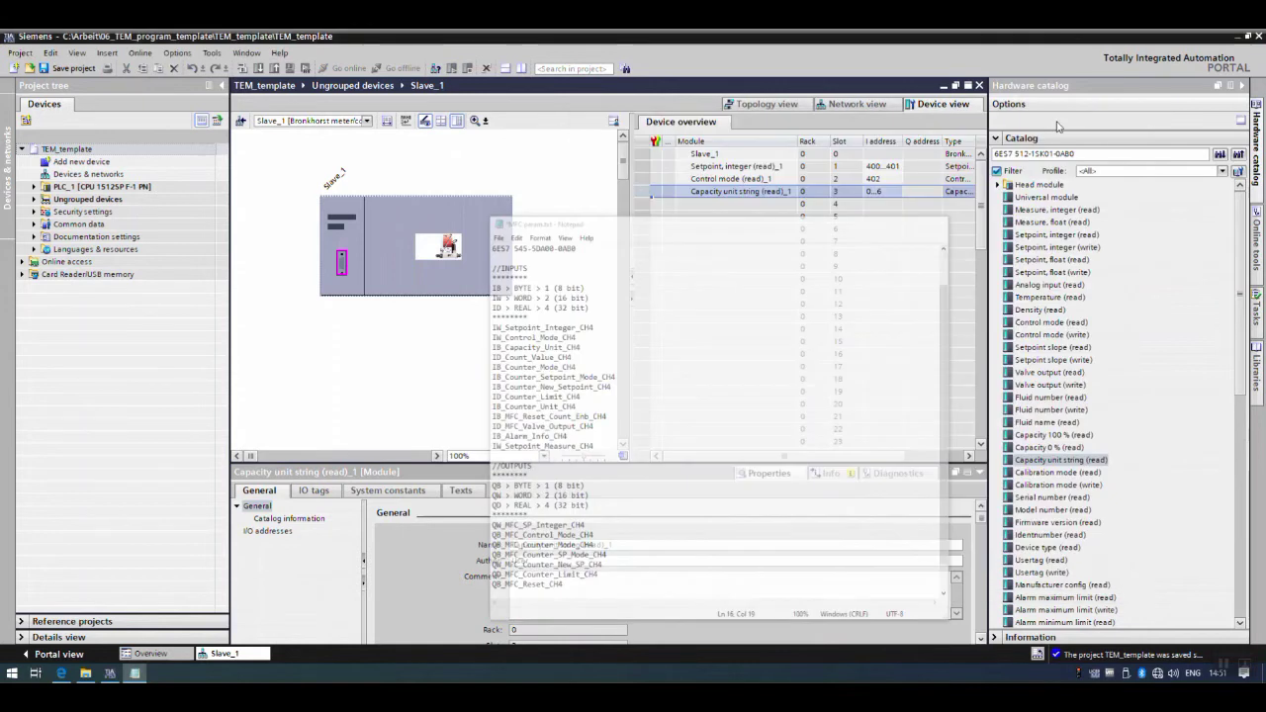
pyautogui.click(889, 191)
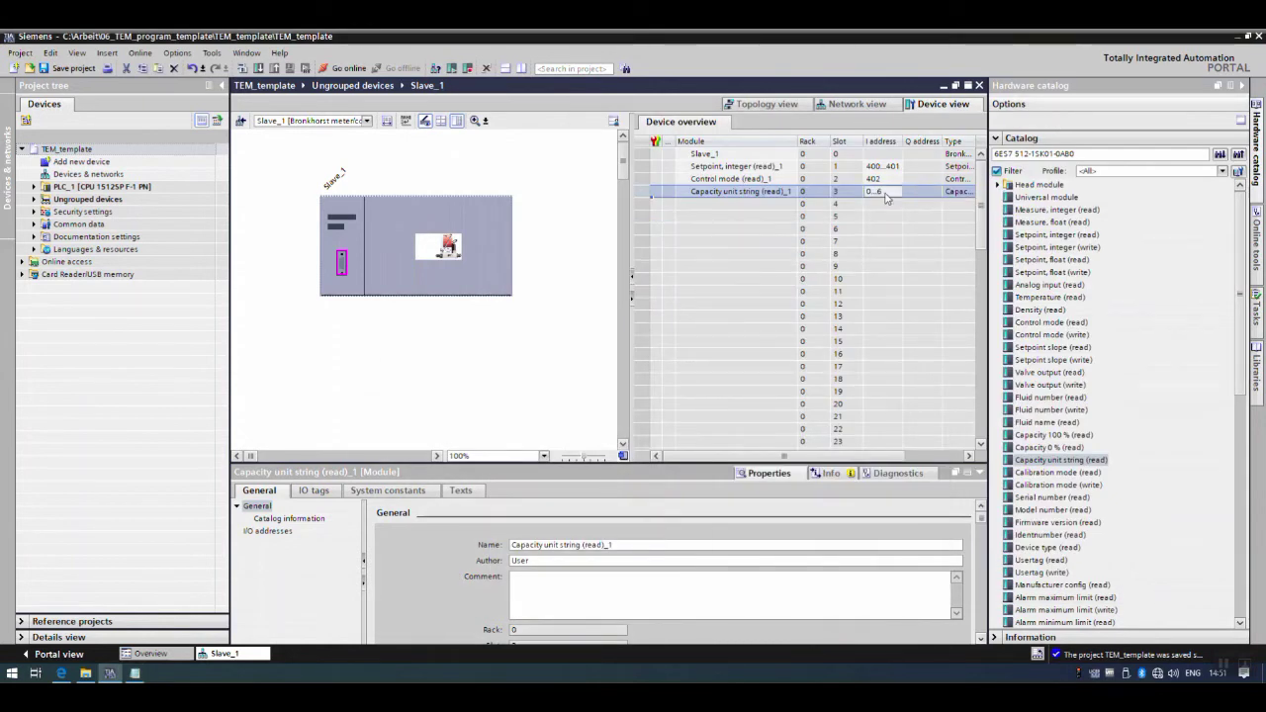
pyautogui.write('403')
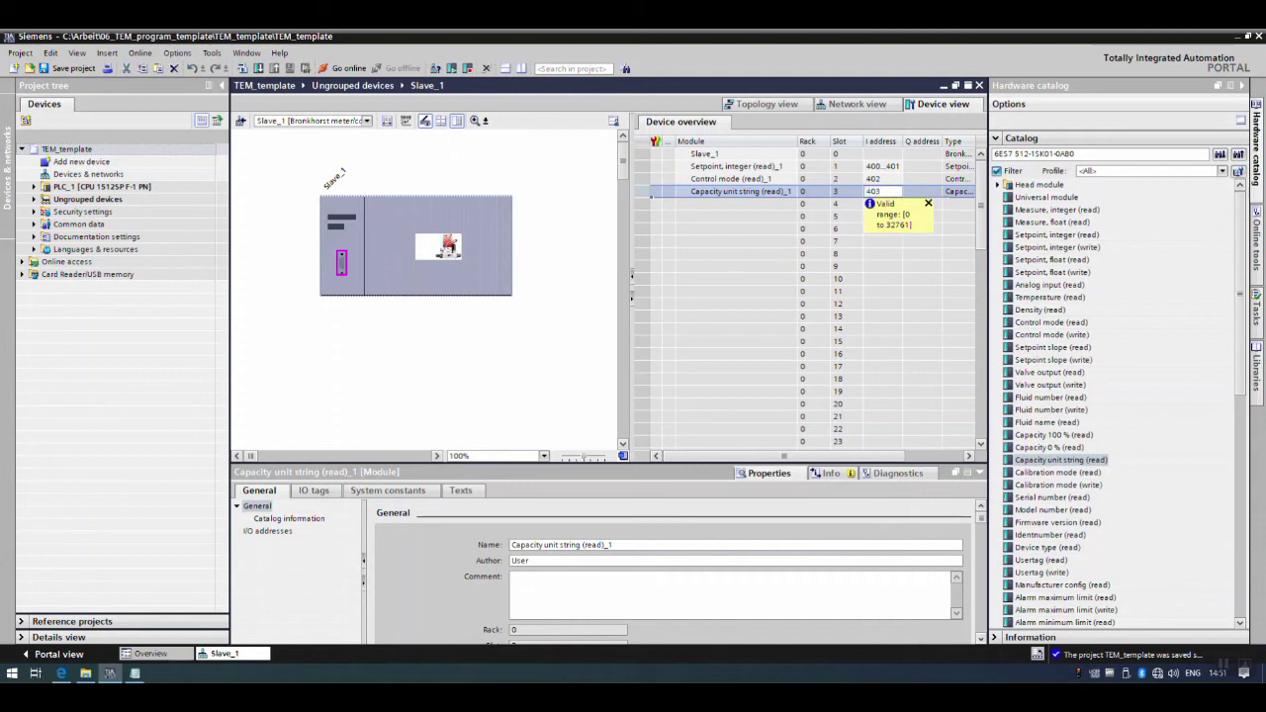
pyautogui.press('Return')
# Step: Compare the input address ranges of the three modules in slots 1 to 3 of Slave_1
pyautogui.click(884, 166)
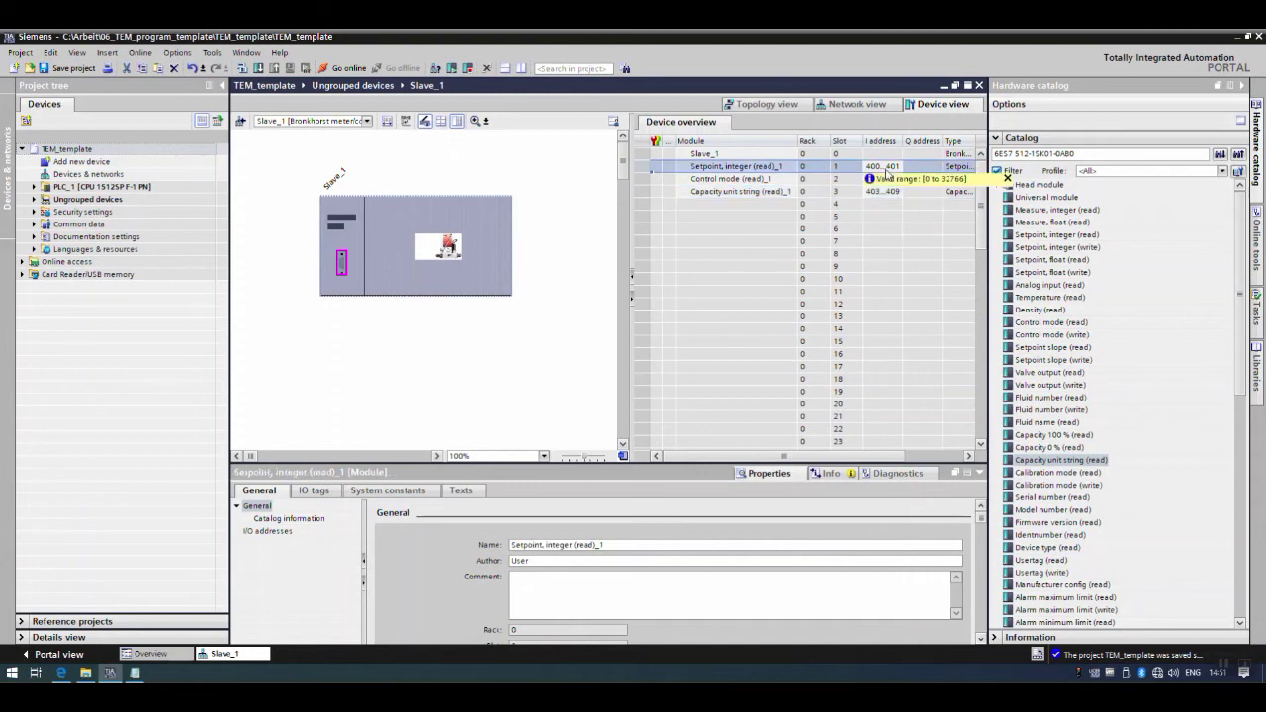
pyautogui.click(846, 182)
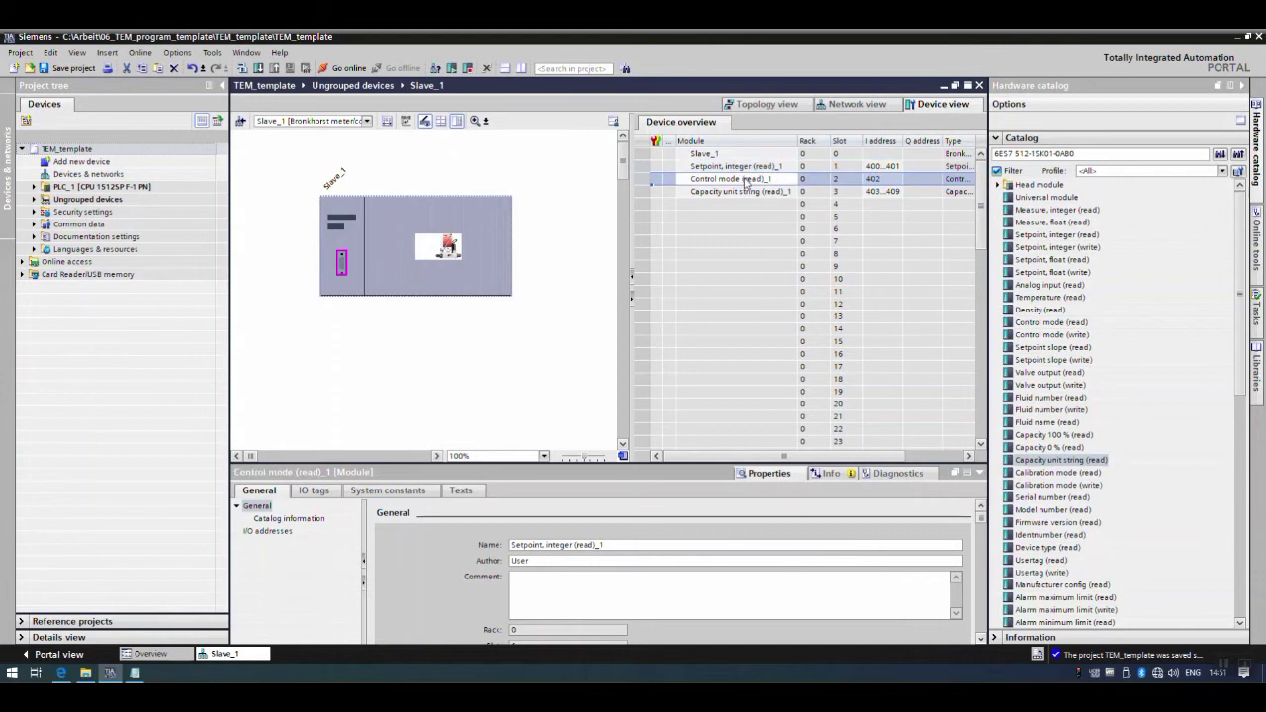
pyautogui.click(784, 193)
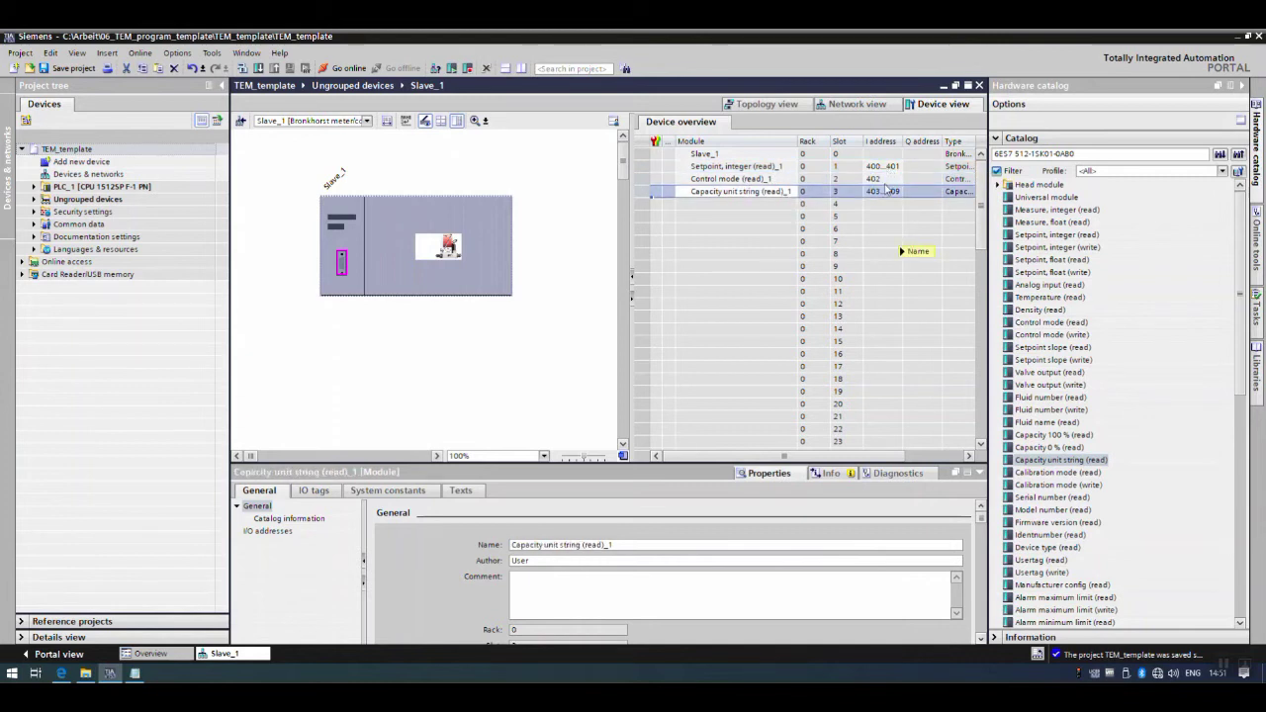
pyautogui.click(888, 188)
pyautogui.press('Escape')
pyautogui.click(880, 182)
pyautogui.click(881, 182)
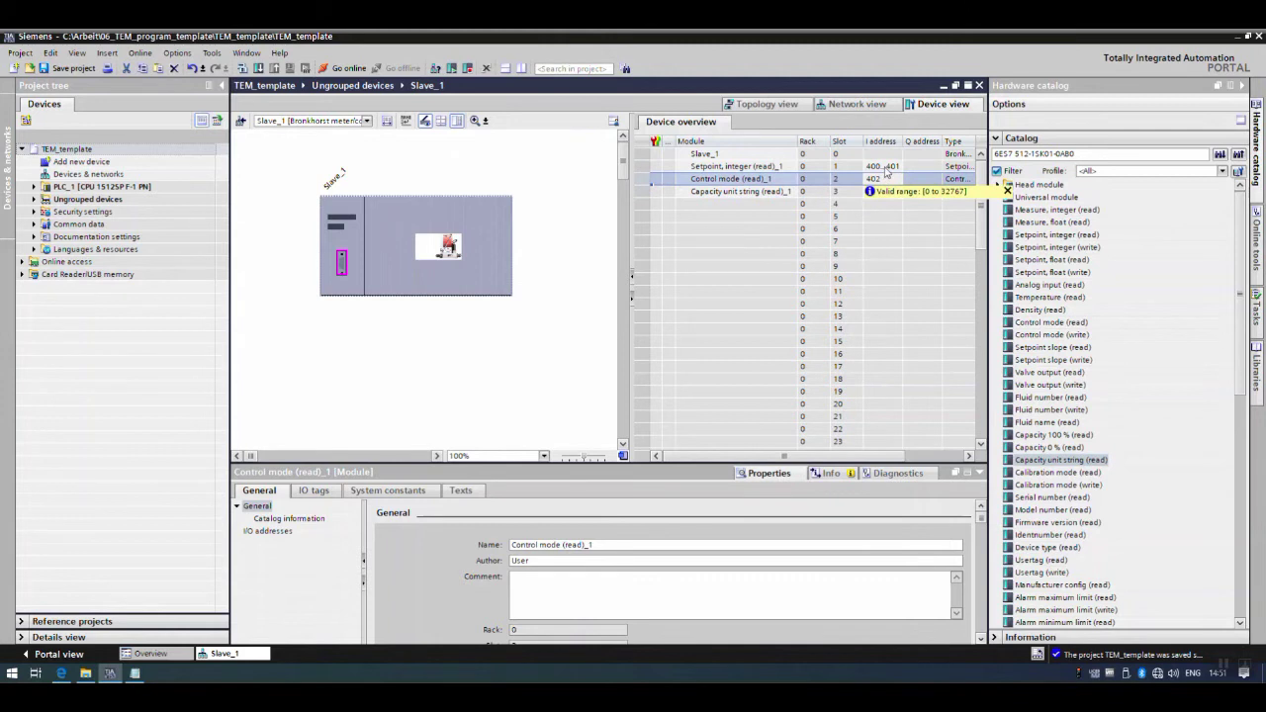
pyautogui.click(887, 168)
pyautogui.click(885, 194)
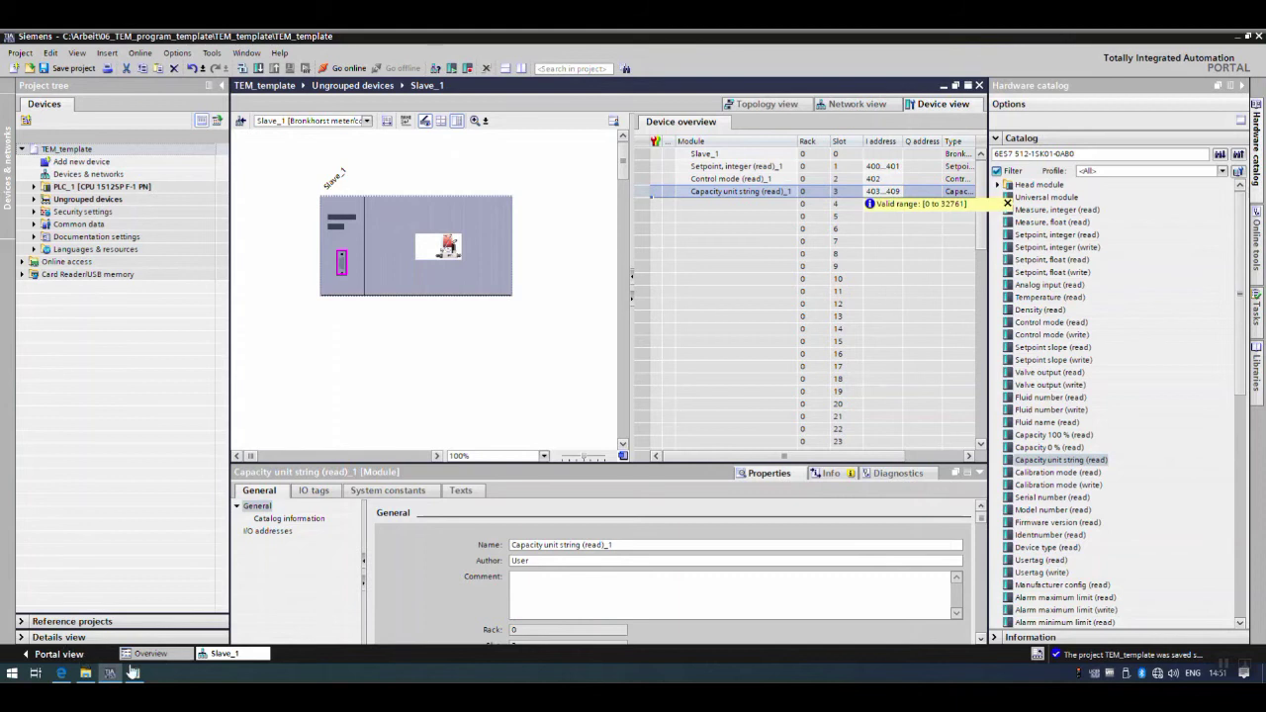
# Step: Review the output tags from QW_MFC_SP_Integer_CH4 to QB_MFC_Reset_CH4 in the MFC param.txt notes
pyautogui.click(133, 673)
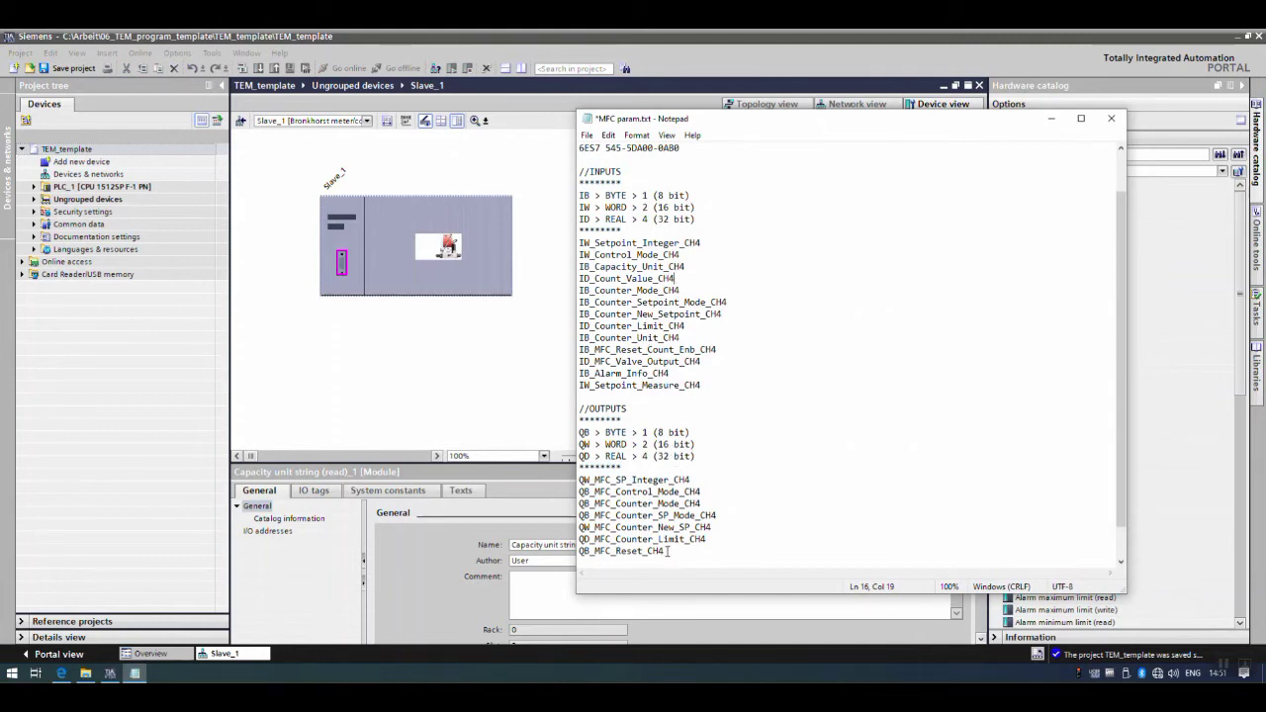
pyautogui.moveTo(671, 551); pyautogui.dragTo(579, 504)
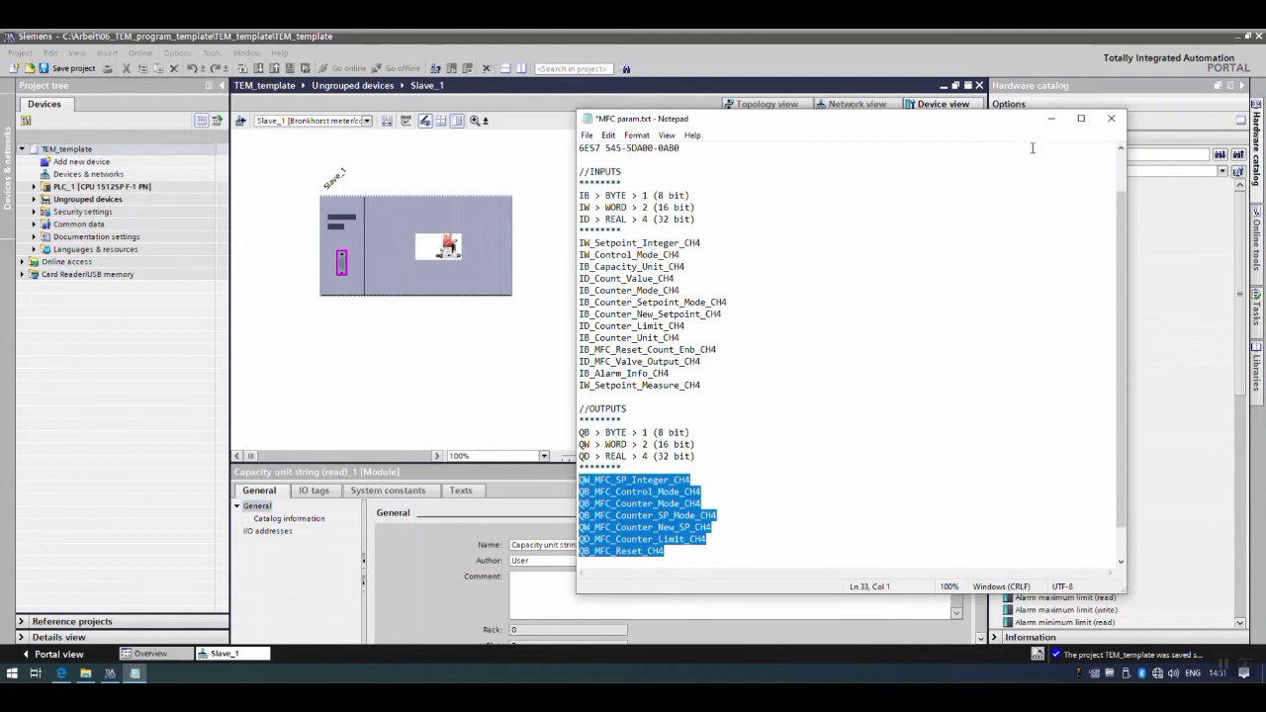
pyautogui.click(1051, 117)
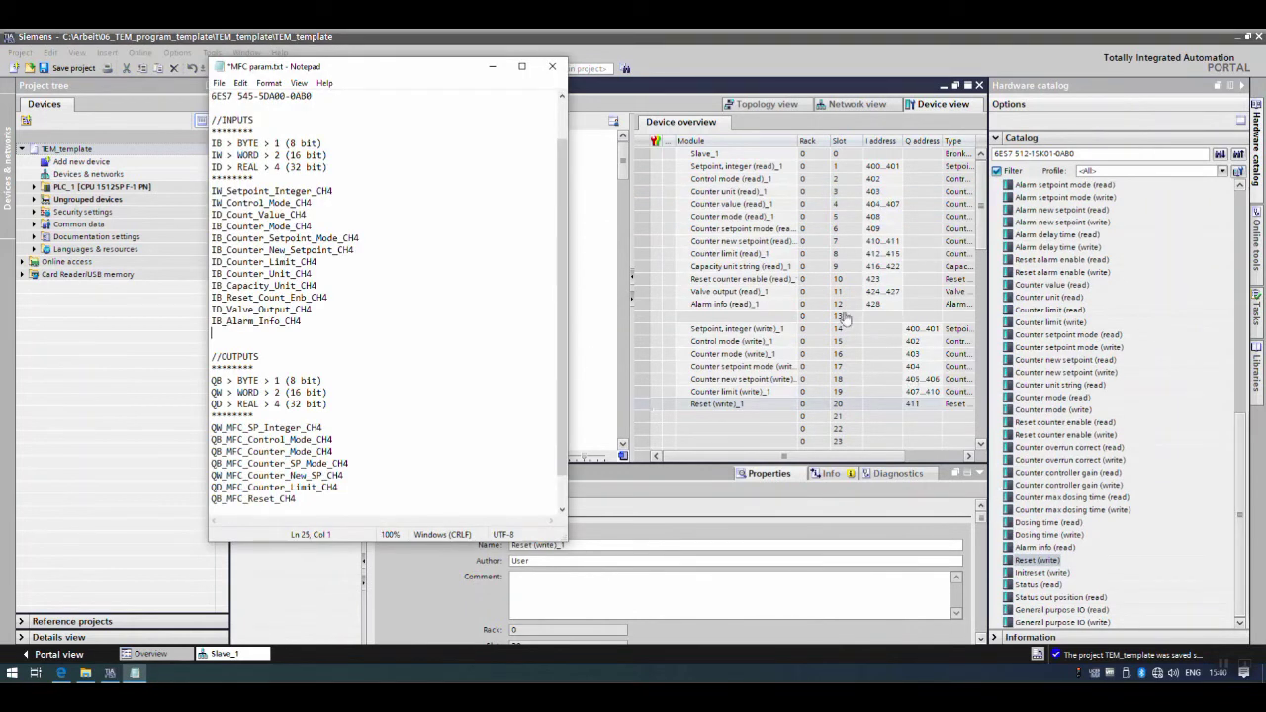
# Step: Place the notes beside the device overview and check the naming of the CH4 input and output tags against the configured modules
pyautogui.moveTo(406, 69); pyautogui.dragTo(448, 71)
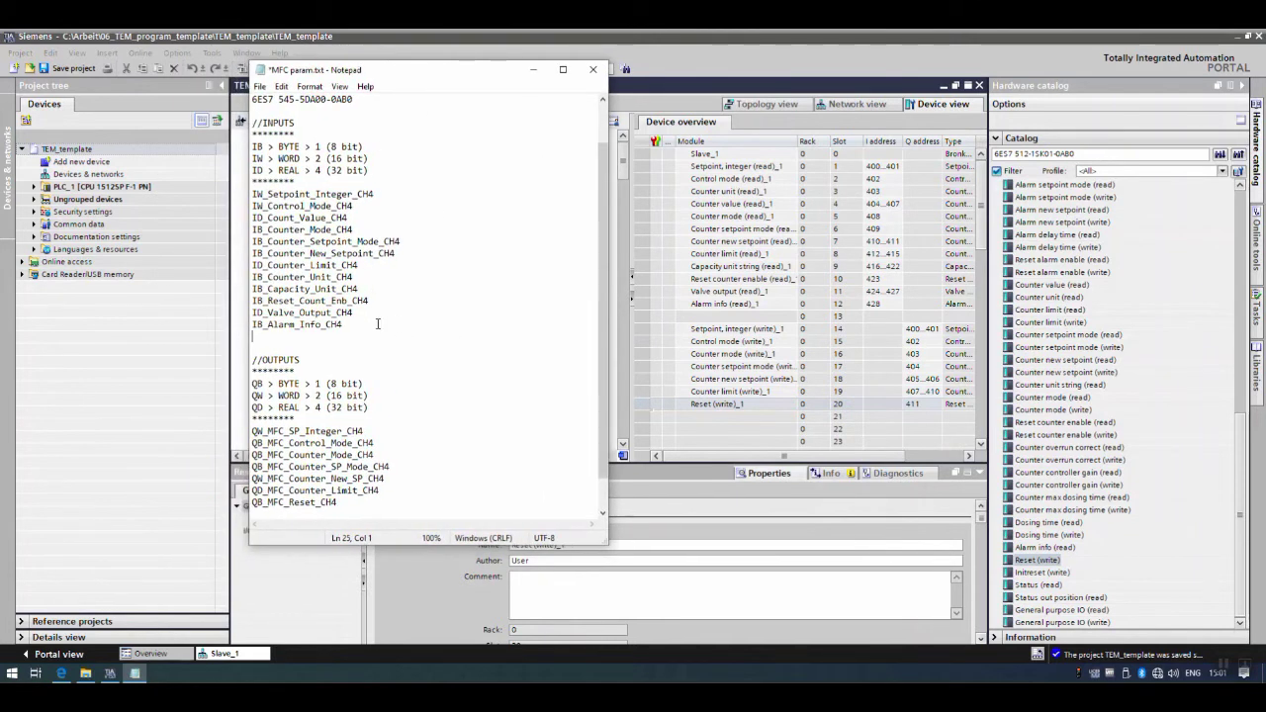
pyautogui.moveTo(369, 301); pyautogui.dragTo(352, 301)
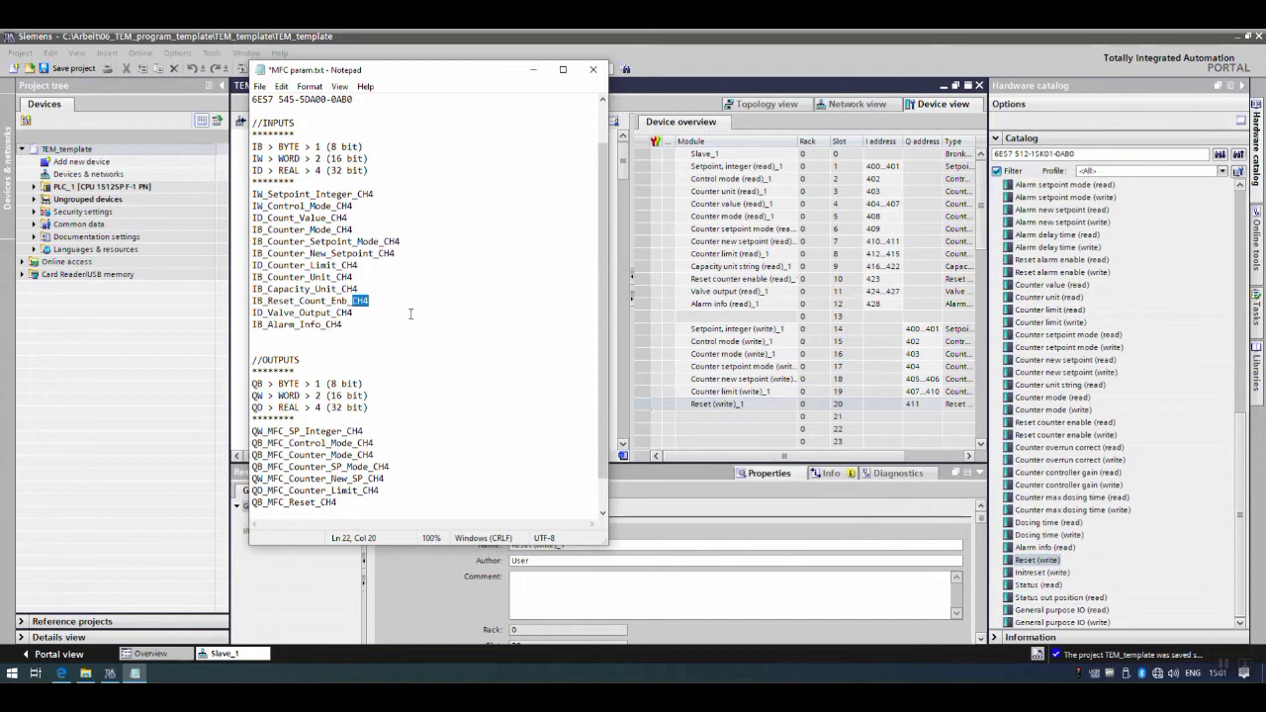
pyautogui.click(375, 306)
pyautogui.moveTo(357, 194); pyautogui.dragTo(253, 195)
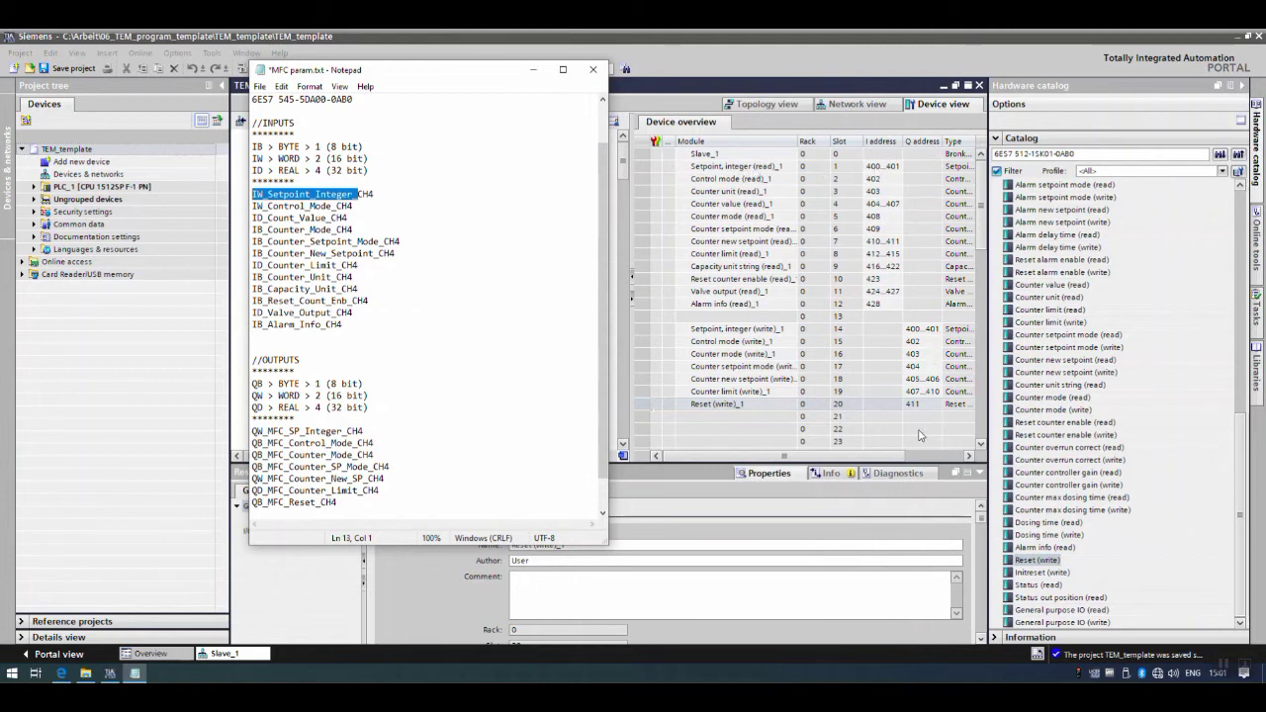
pyautogui.scroll(-1, 326, 495)
pyautogui.click(271, 491)
pyautogui.click(269, 455)
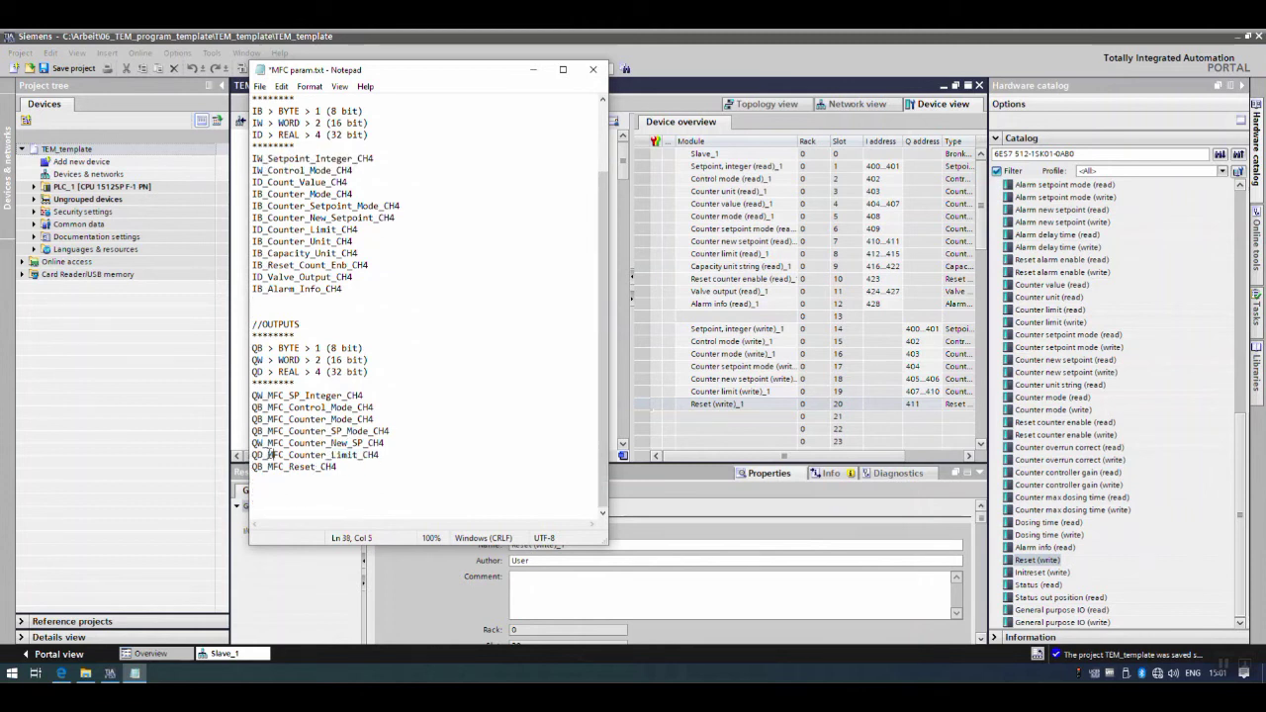
pyautogui.moveTo(342, 464); pyautogui.dragTo(247, 398)
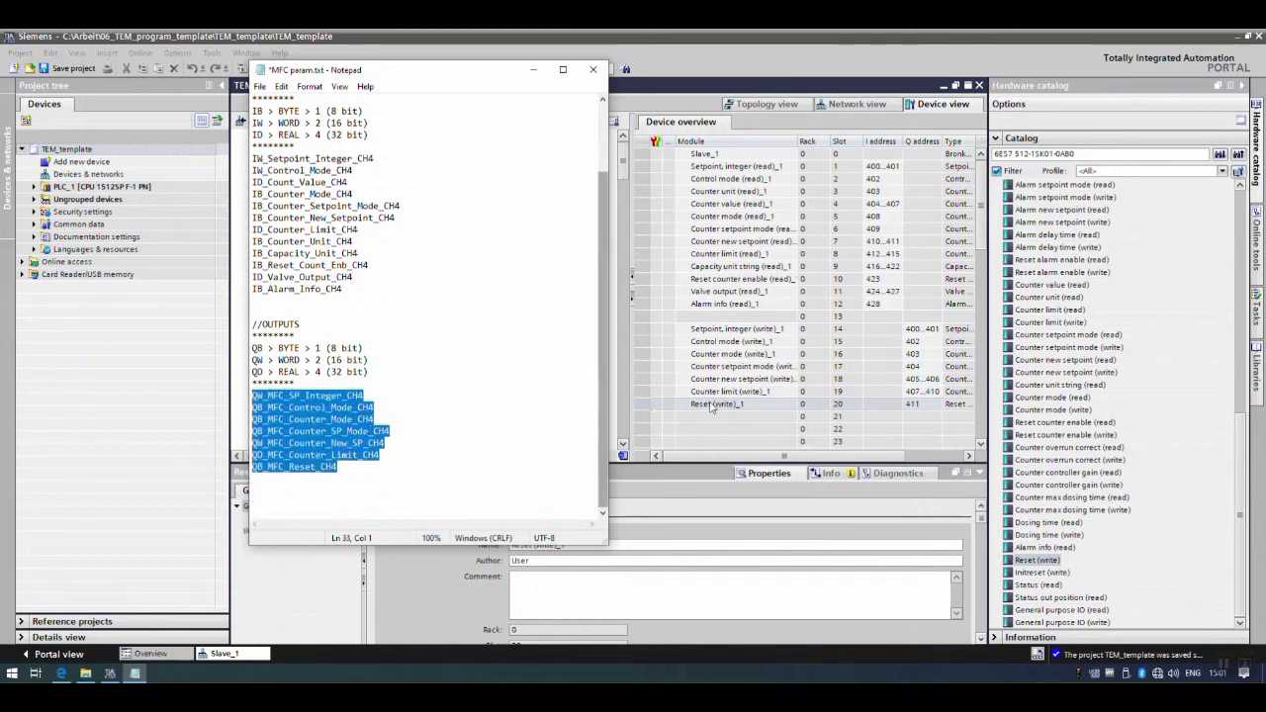
# Step: Select the write modules in slots 14 to 20 and review the input tags from IW_Setpoint_Integer_CH4 to IB_Alarm_Info_CH4 in the notes
pyautogui.click(653, 403)
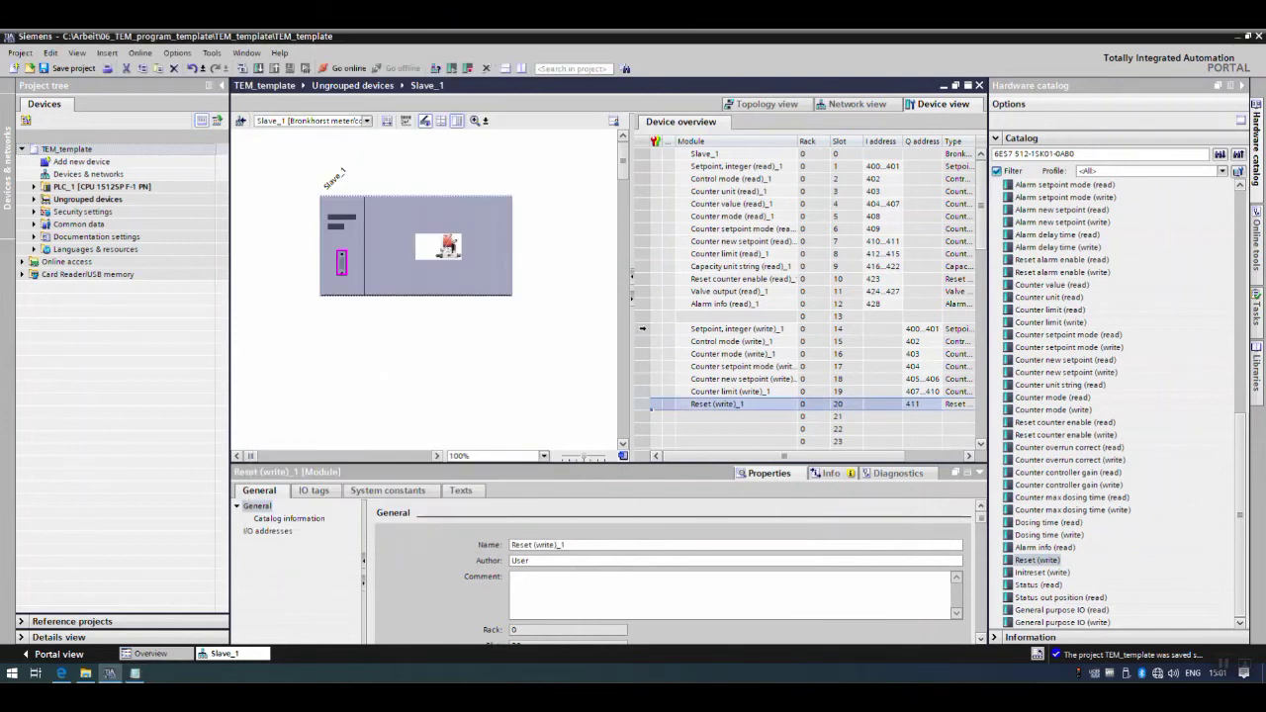
pyautogui.keyDown('shift'); pyautogui.click(643, 329); pyautogui.keyUp('shift')
pyautogui.click(135, 674)
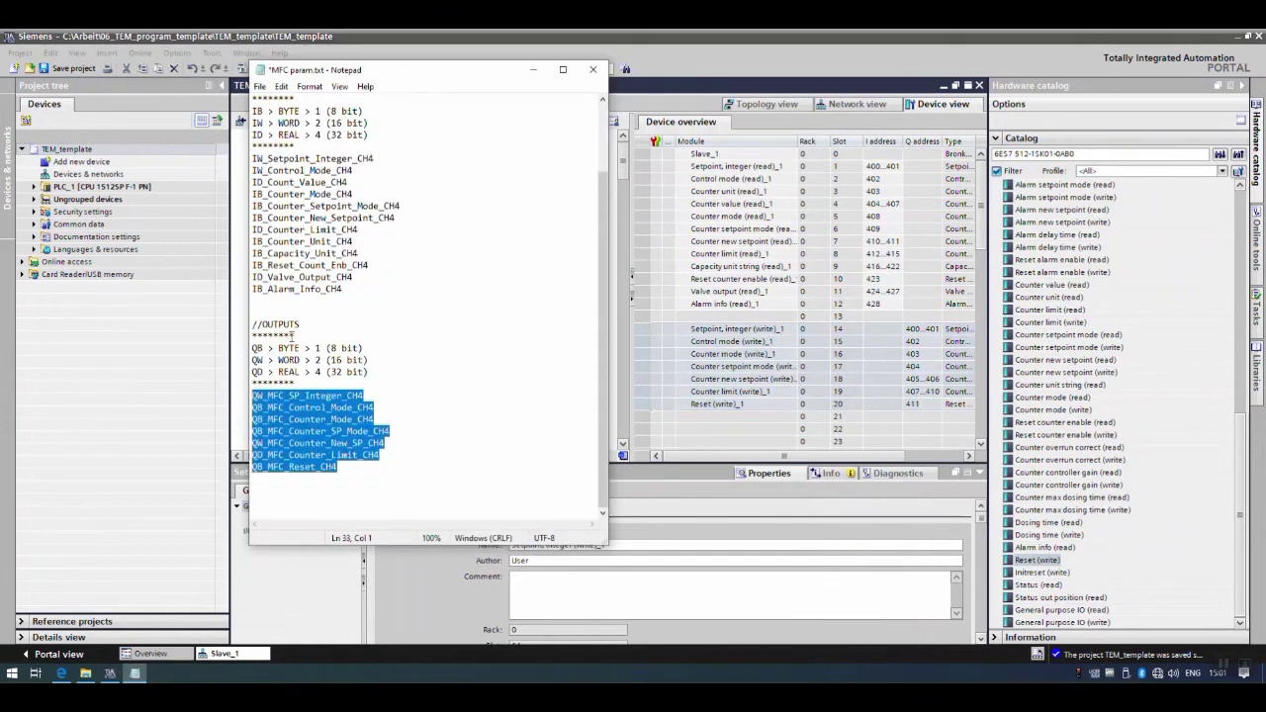
pyautogui.moveTo(356, 289); pyautogui.dragTo(252, 155)
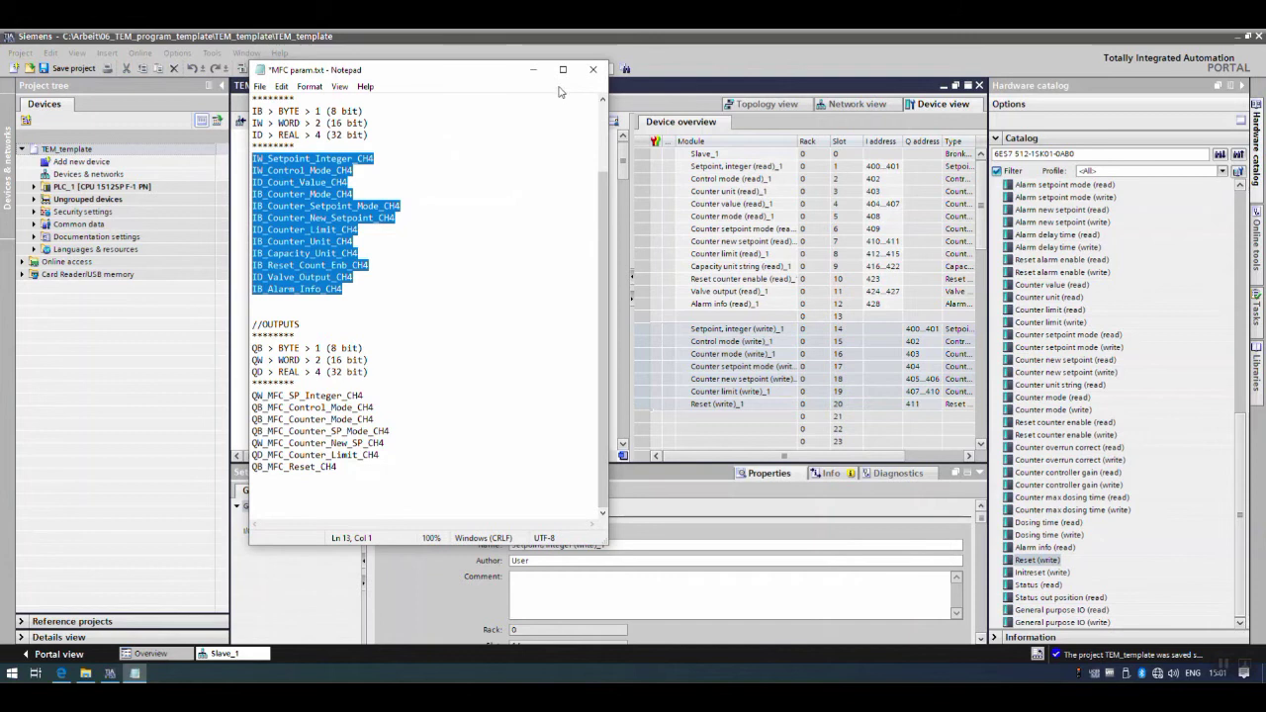
pyautogui.click(532, 69)
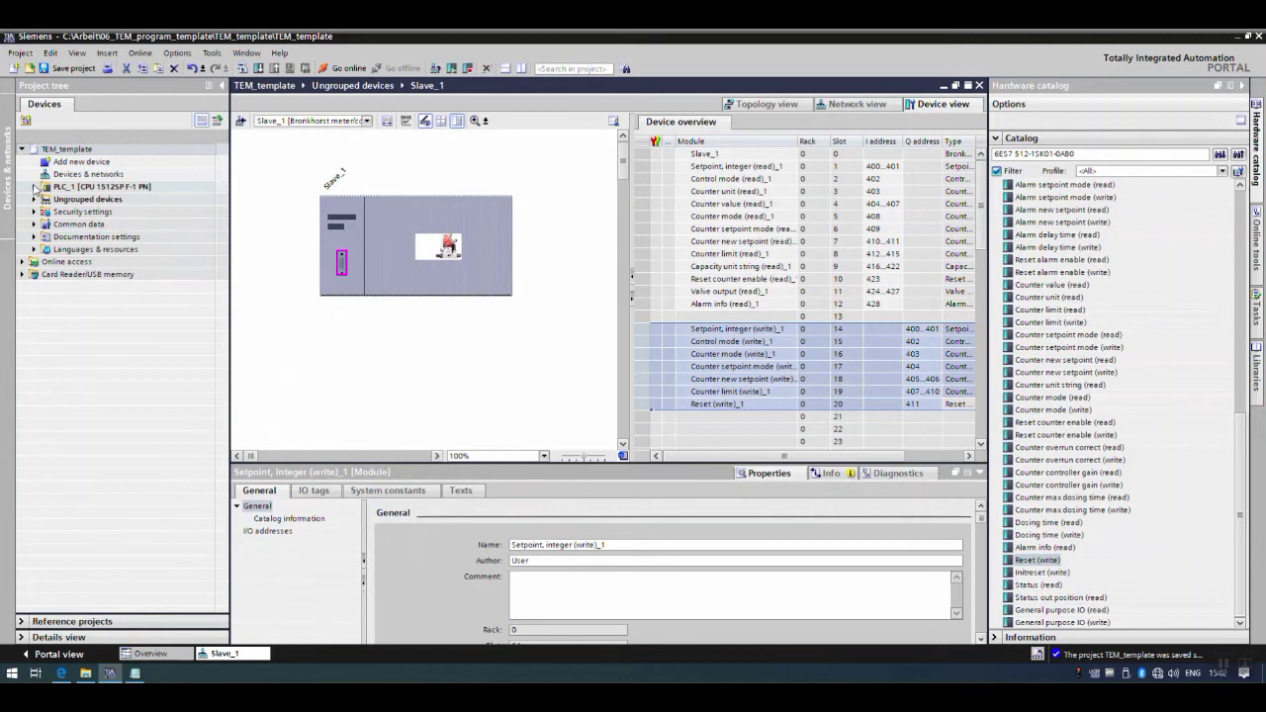
# Step: Add a new PLC tag table under PLC_1
pyautogui.click(35, 187)
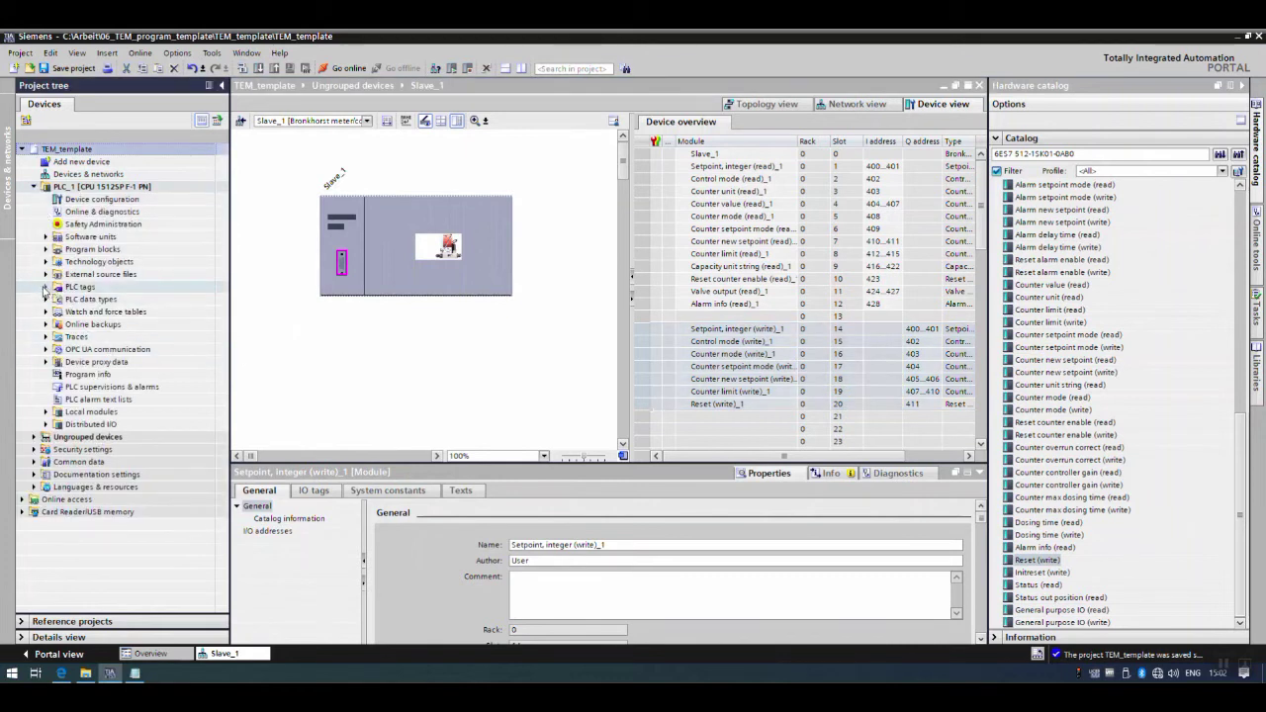
pyautogui.click(43, 287)
pyautogui.doubleClick(136, 313)
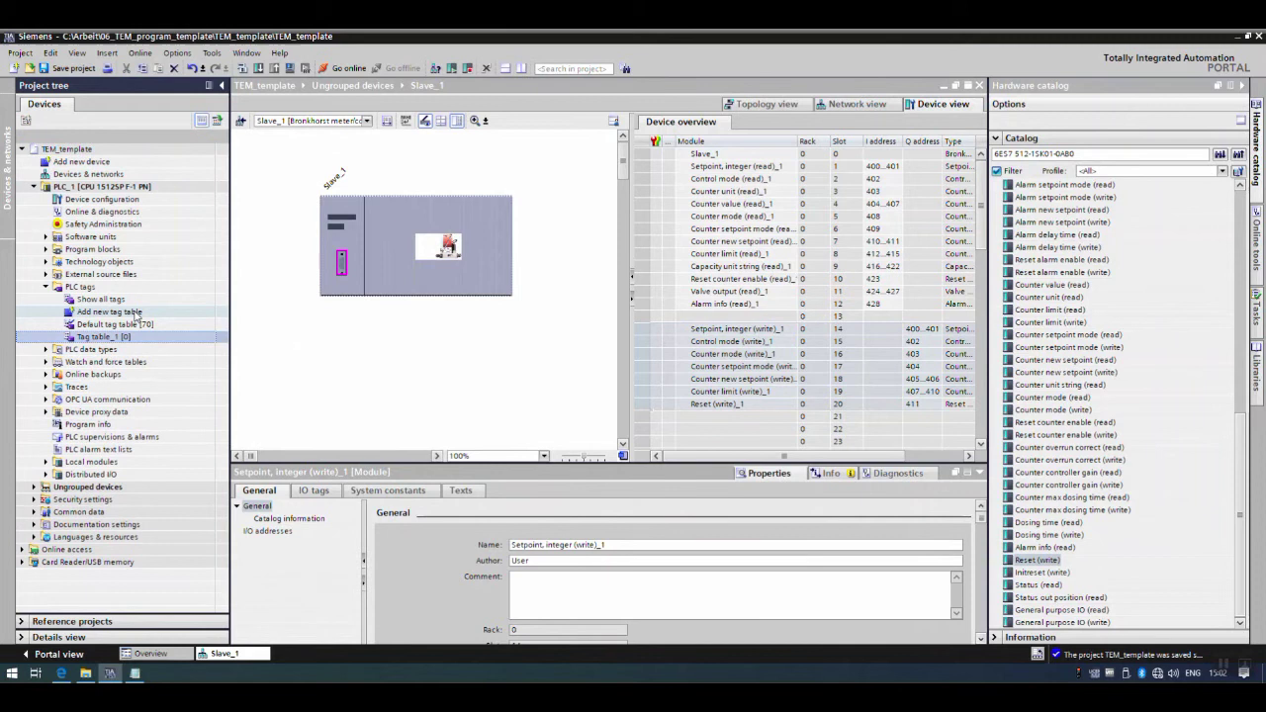
# Step: Rename the new tag table as MFC_IO, switching the keyboard language to German to enter the name
pyautogui.rightClick(111, 337)
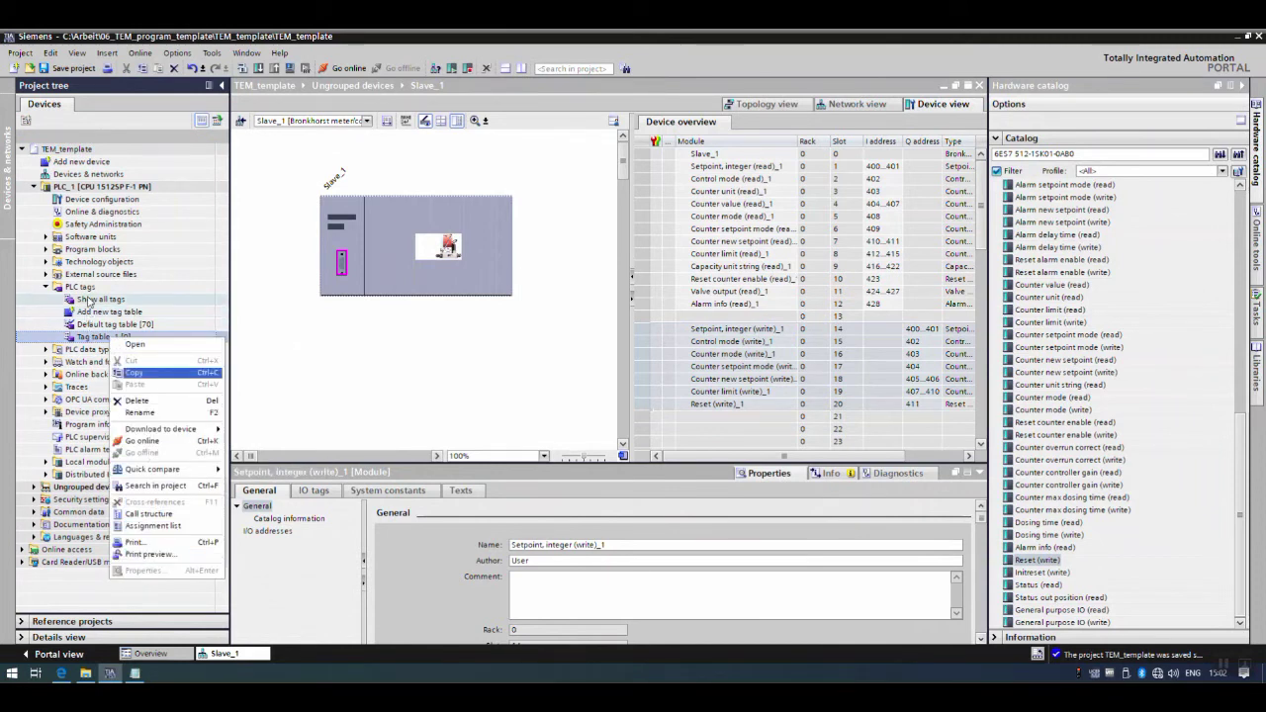
pyautogui.click(102, 338)
pyautogui.click(102, 337)
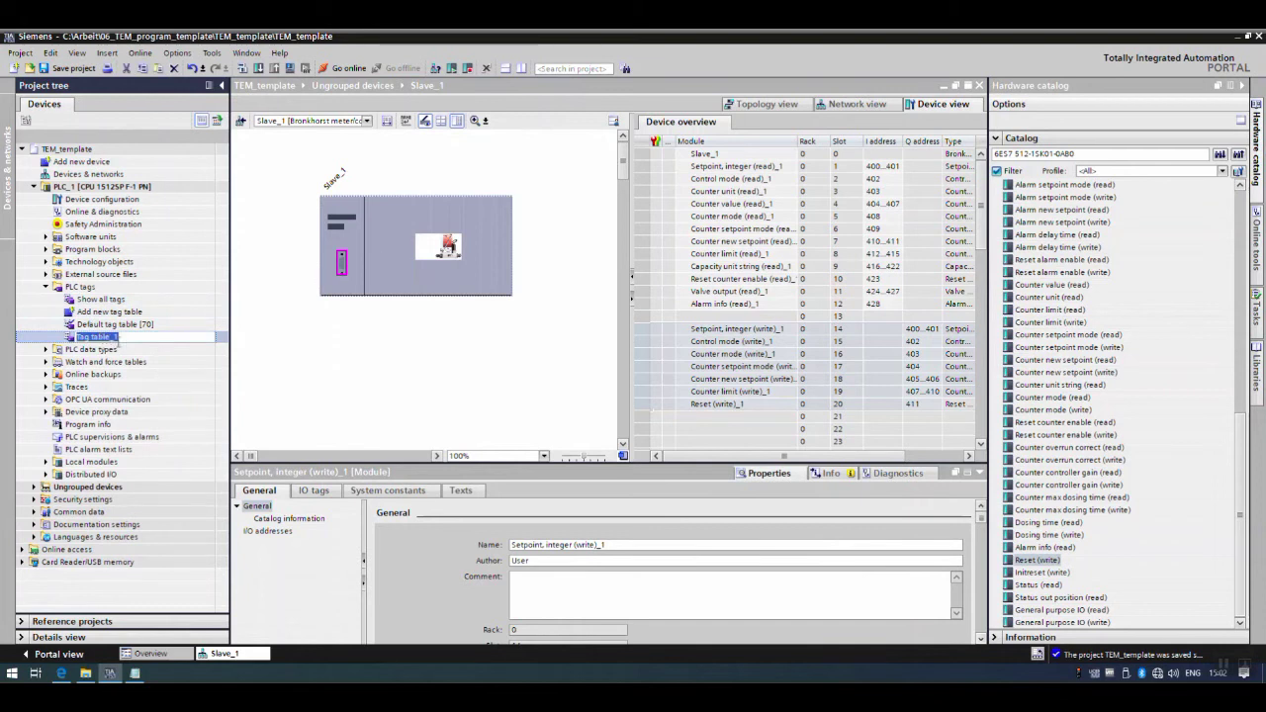
pyautogui.write('MFC_')
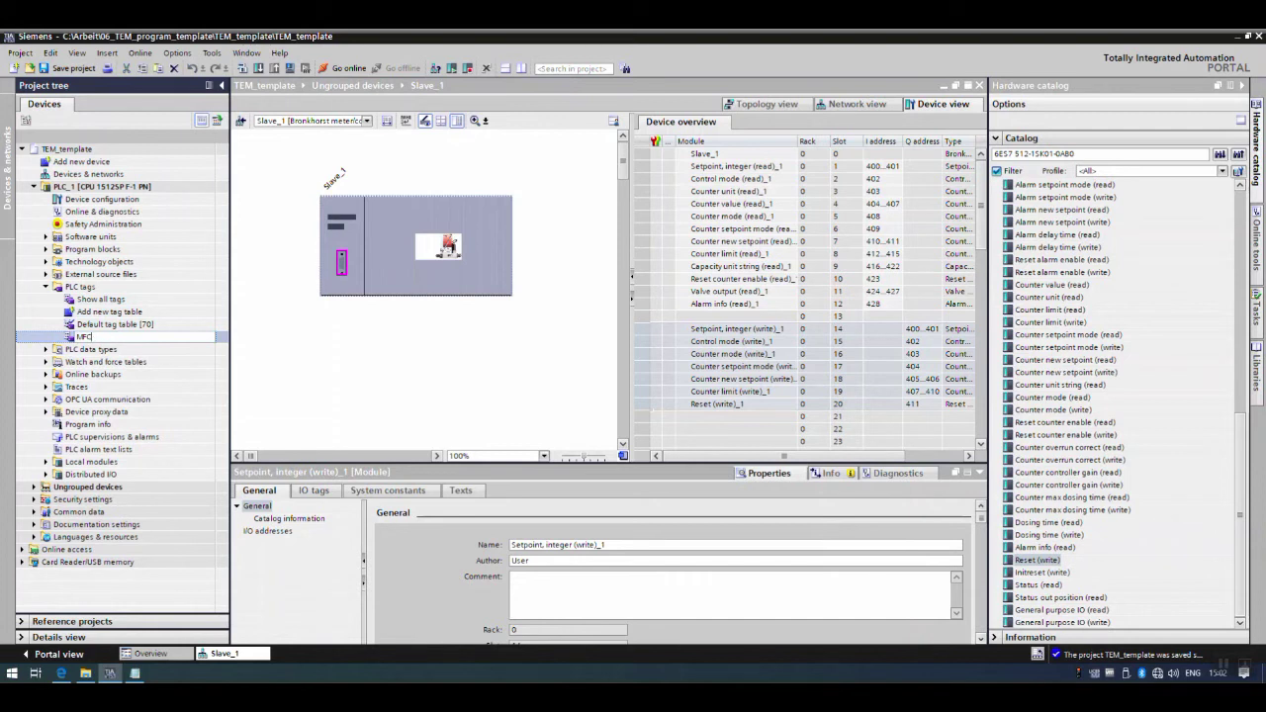
pyautogui.click(1195, 676)
pyautogui.click(1174, 591)
pyautogui.press('Return')
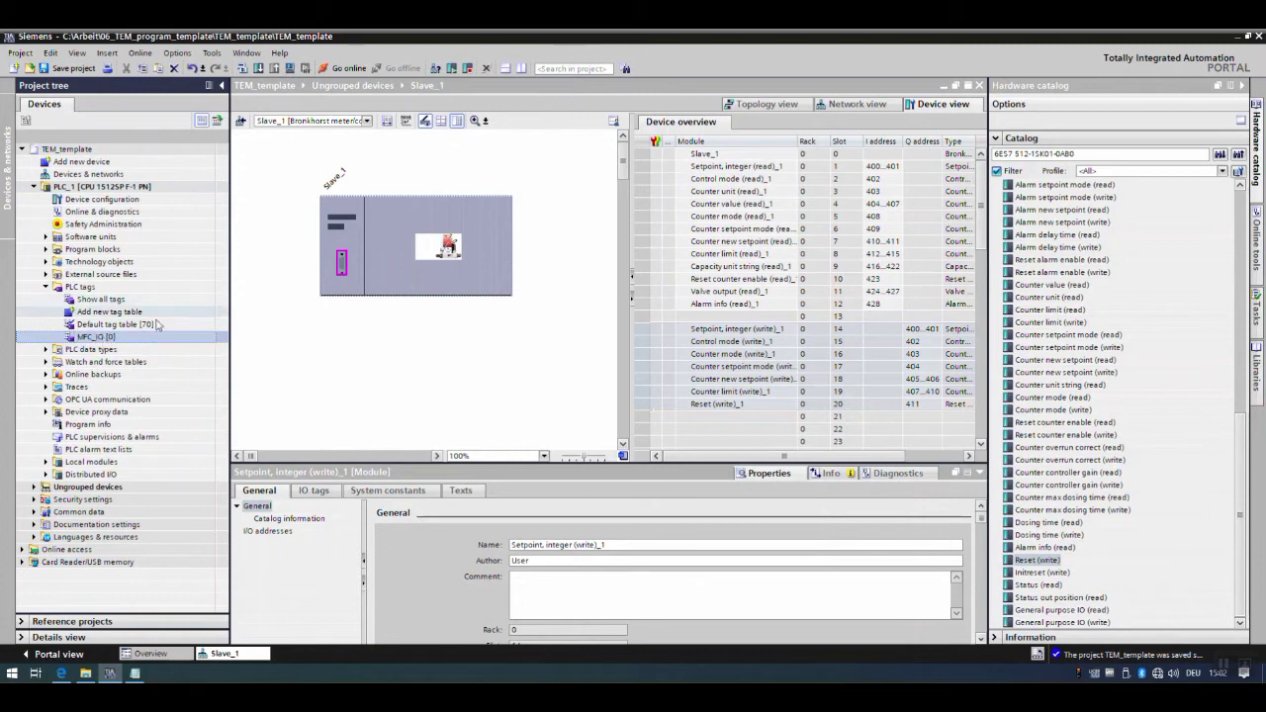
# Step: Open the MFC_IO table, widen the Slave_1 device overview and compare the slot 1 setpoint module's input address with the notes
pyautogui.doubleClick(154, 340)
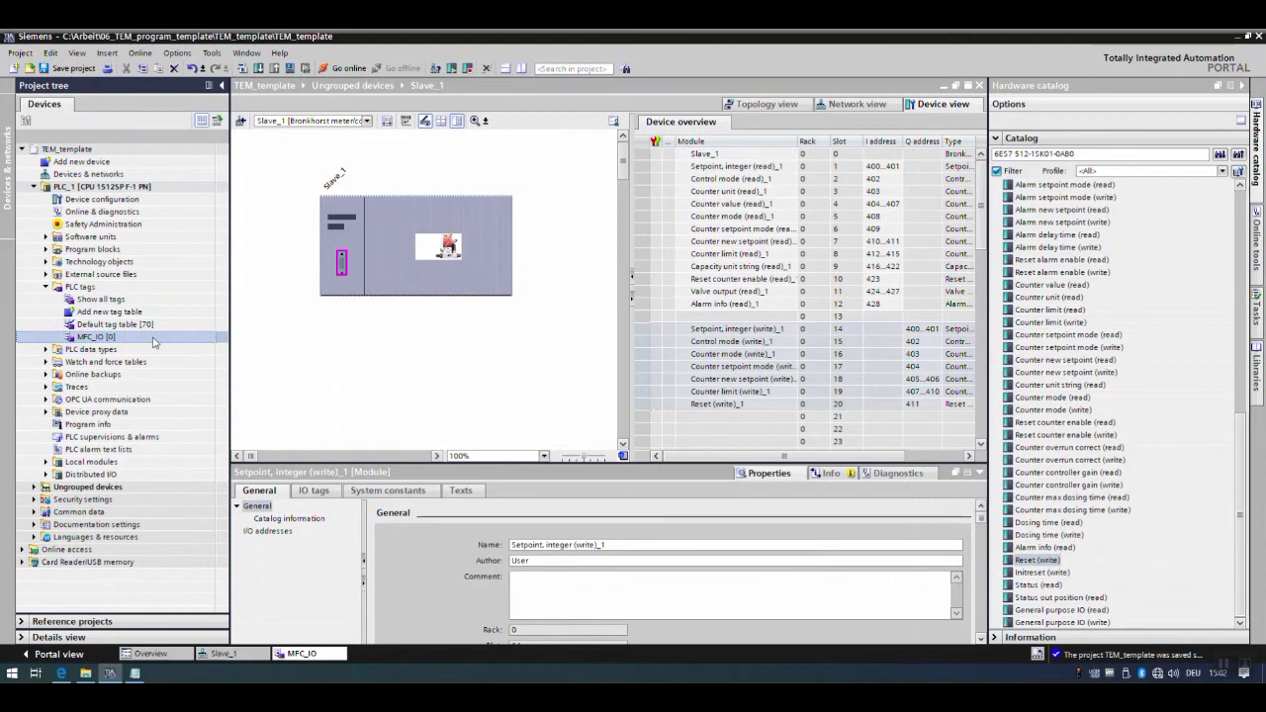
pyautogui.click(243, 654)
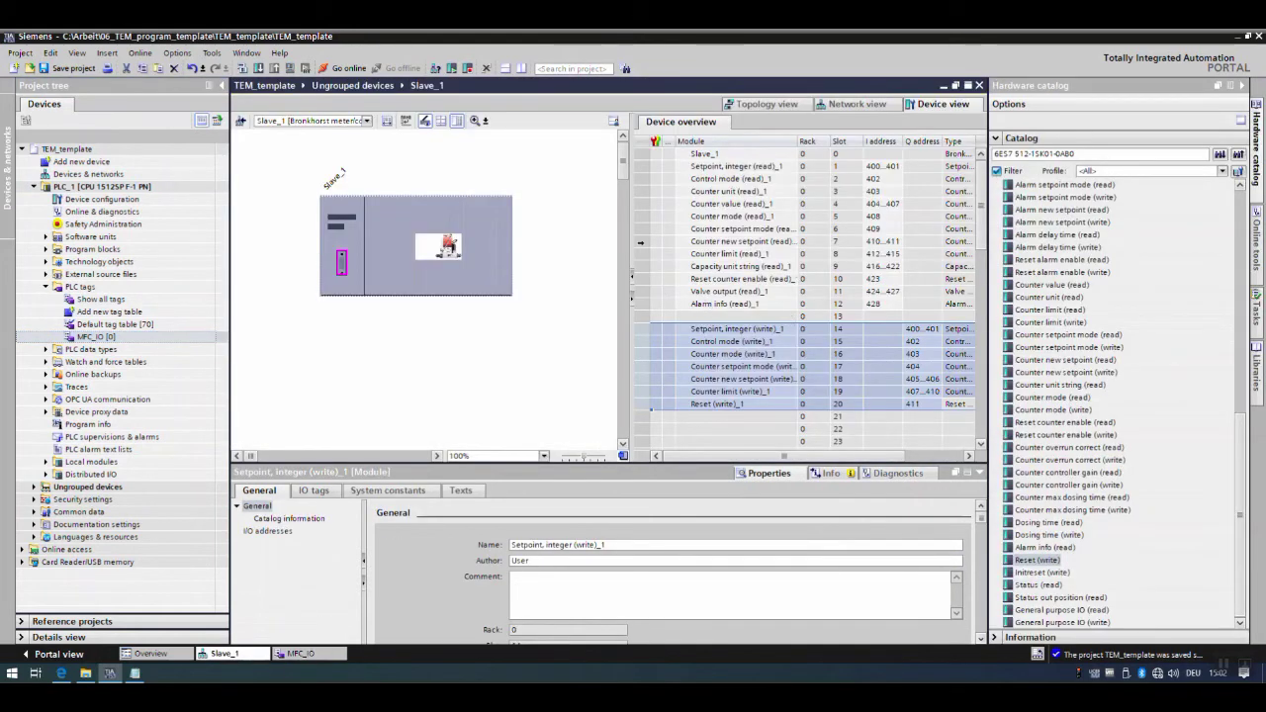
pyautogui.moveTo(632, 239); pyautogui.dragTo(564, 240)
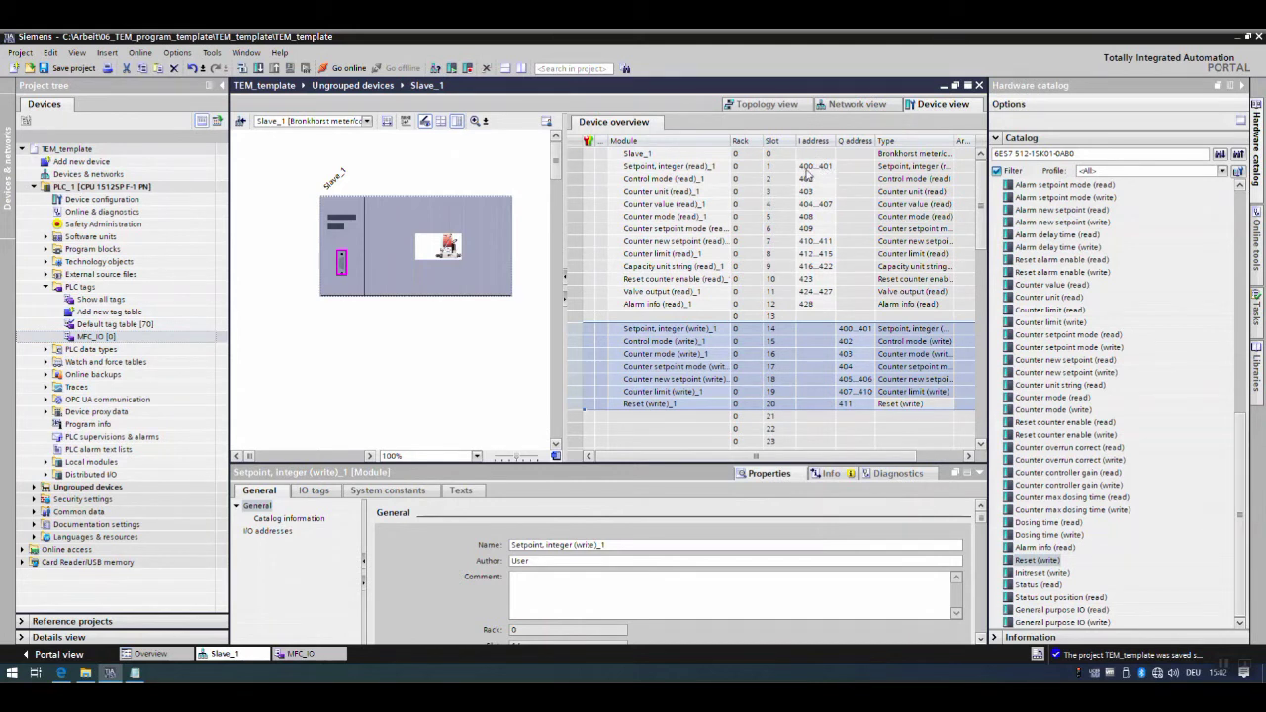
pyautogui.click(134, 674)
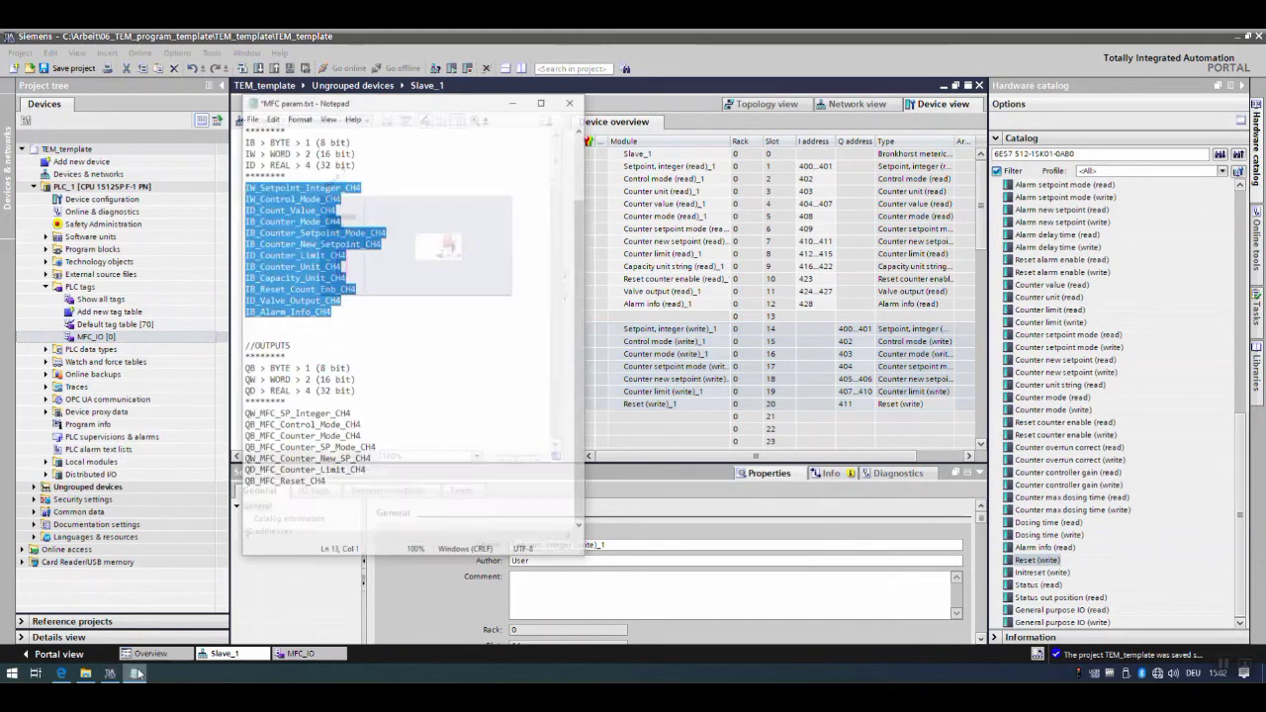
pyautogui.click(348, 253)
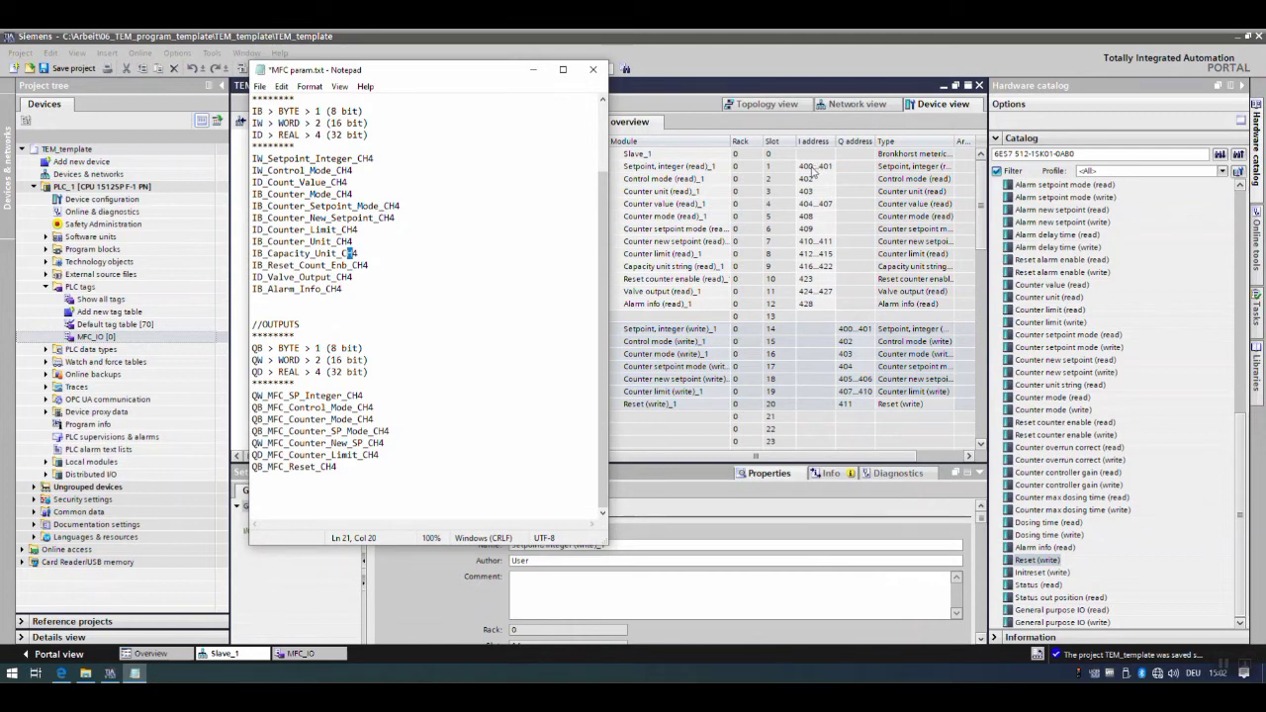
# Step: Add a first tag at address %IW400 to the MFC_IO table
pyautogui.click(302, 653)
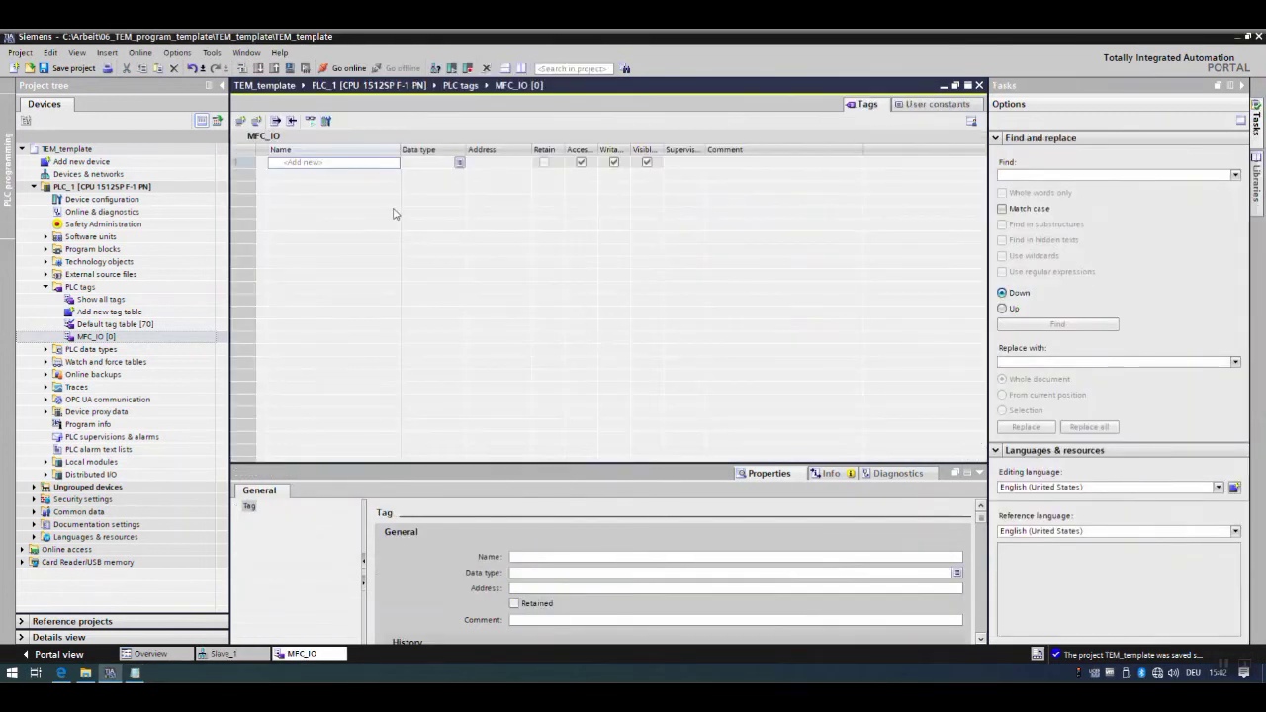
pyautogui.click(500, 162)
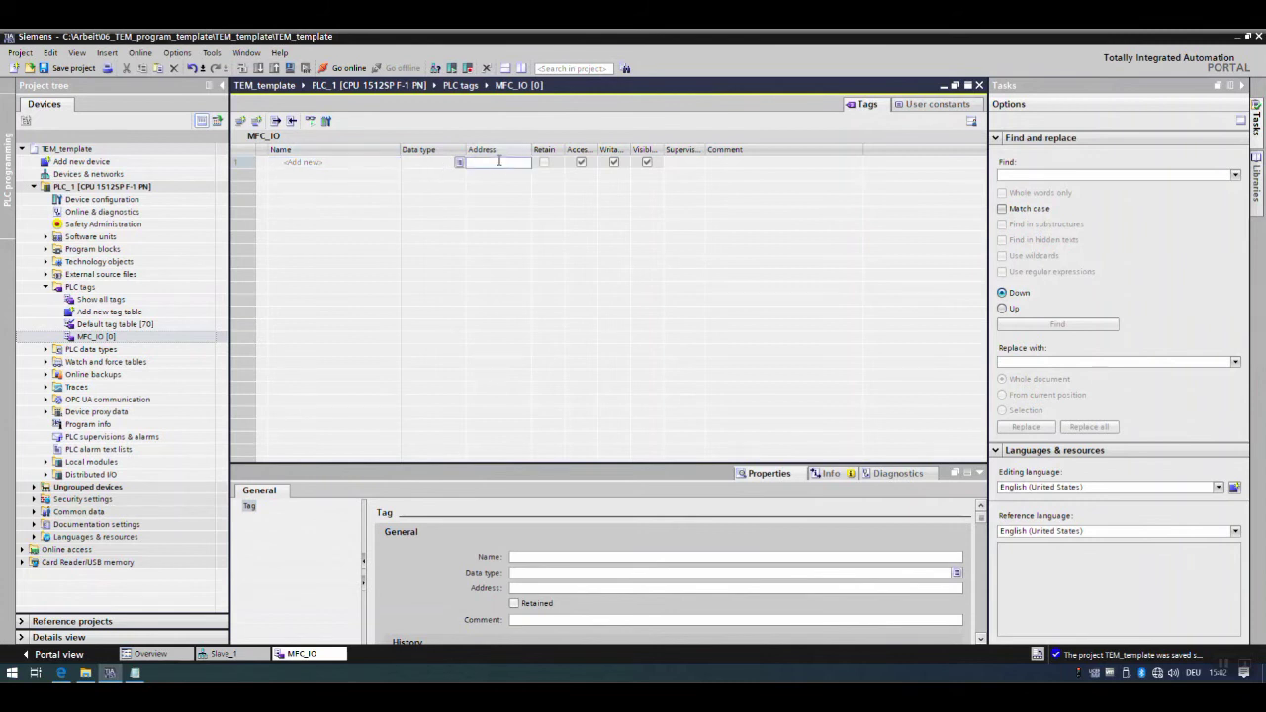
pyautogui.write('%')
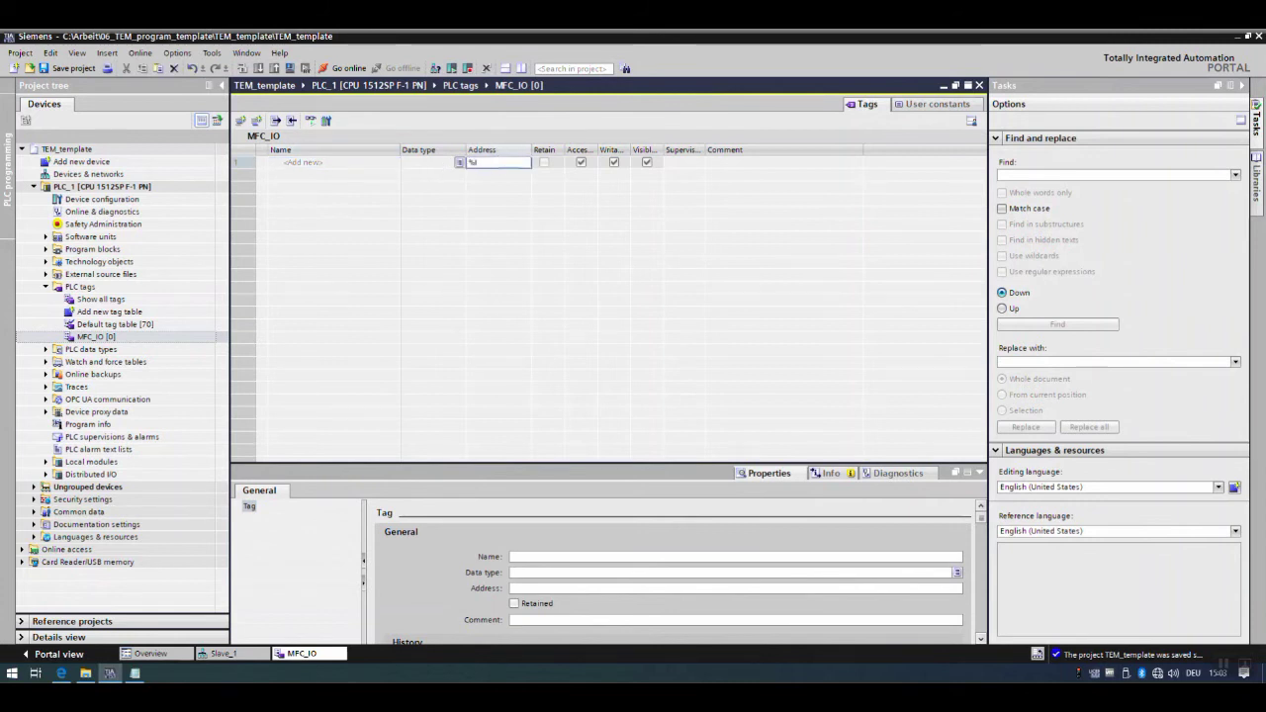
pyautogui.write('IW400')
pyautogui.press('Return')
# Step: Name the %IW400 tag IW_Setpoint_Integer_CH4, copying the name from the notes
pyautogui.hotkey('alt', 'Tab')
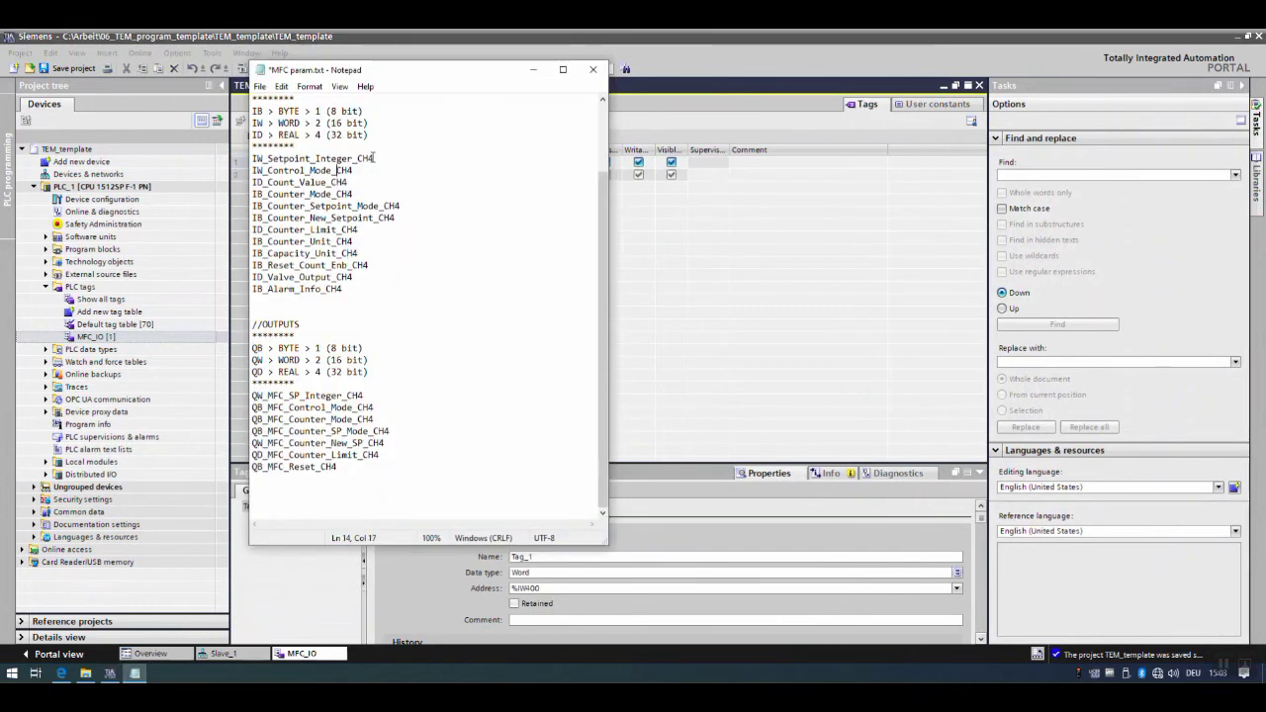
pyautogui.moveTo(377, 159); pyautogui.dragTo(252, 161)
pyautogui.rightClick(289, 161)
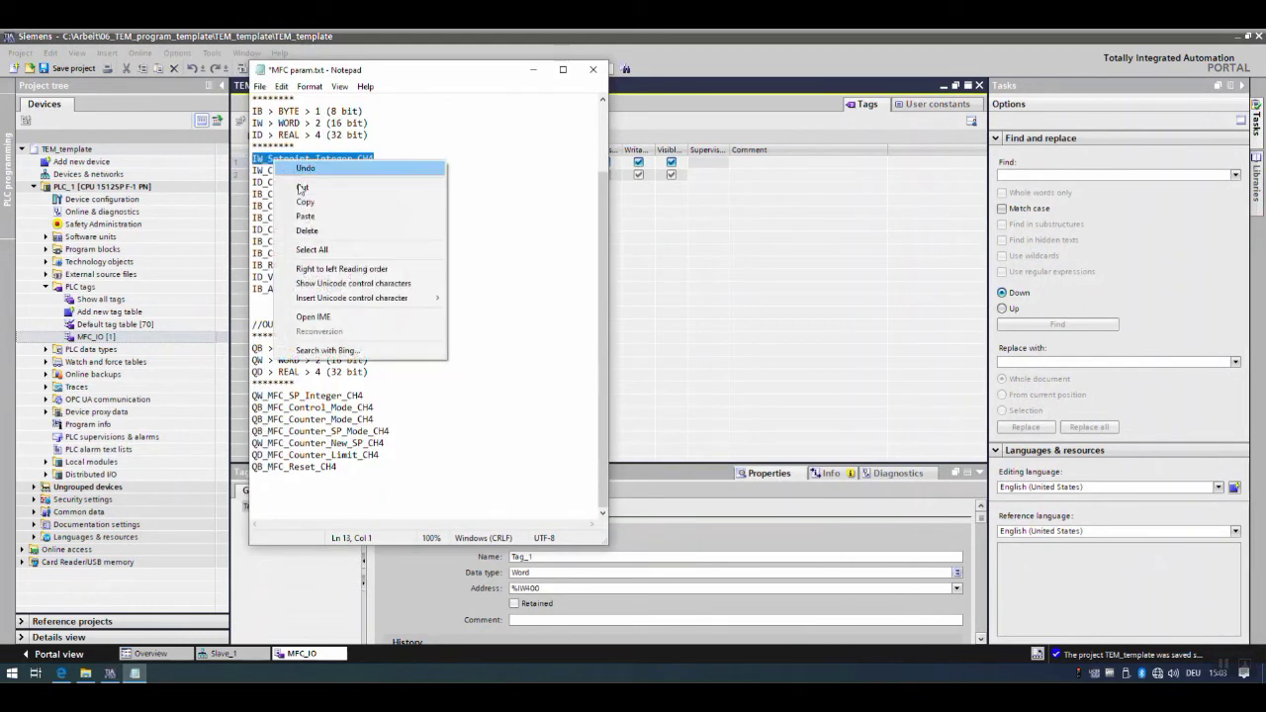
pyautogui.click(305, 202)
pyautogui.hotkey('alt', 'Tab')
pyautogui.doubleClick(360, 162)
pyautogui.hotkey('ctrl', 'v')
pyautogui.press('Return')
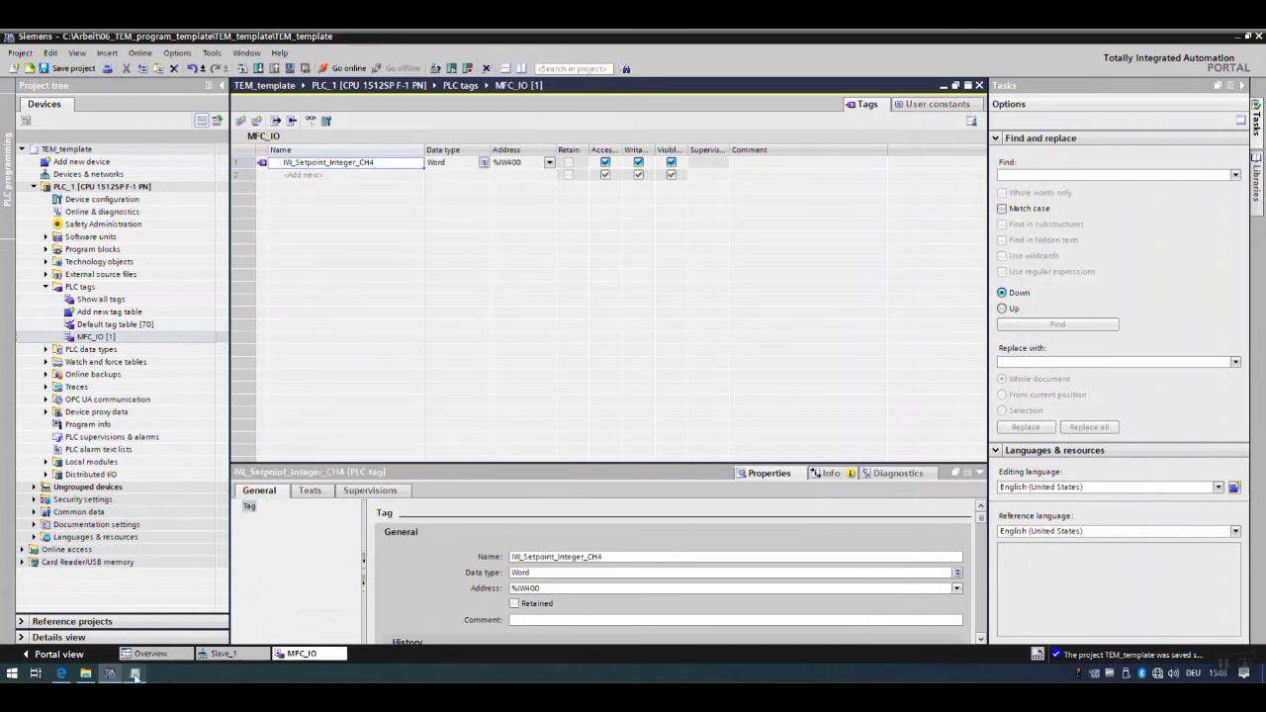
# Step: Look up the input address of Control mode (read)_1 in Slave_1 and the byte prefix in the notes
pyautogui.click(226, 654)
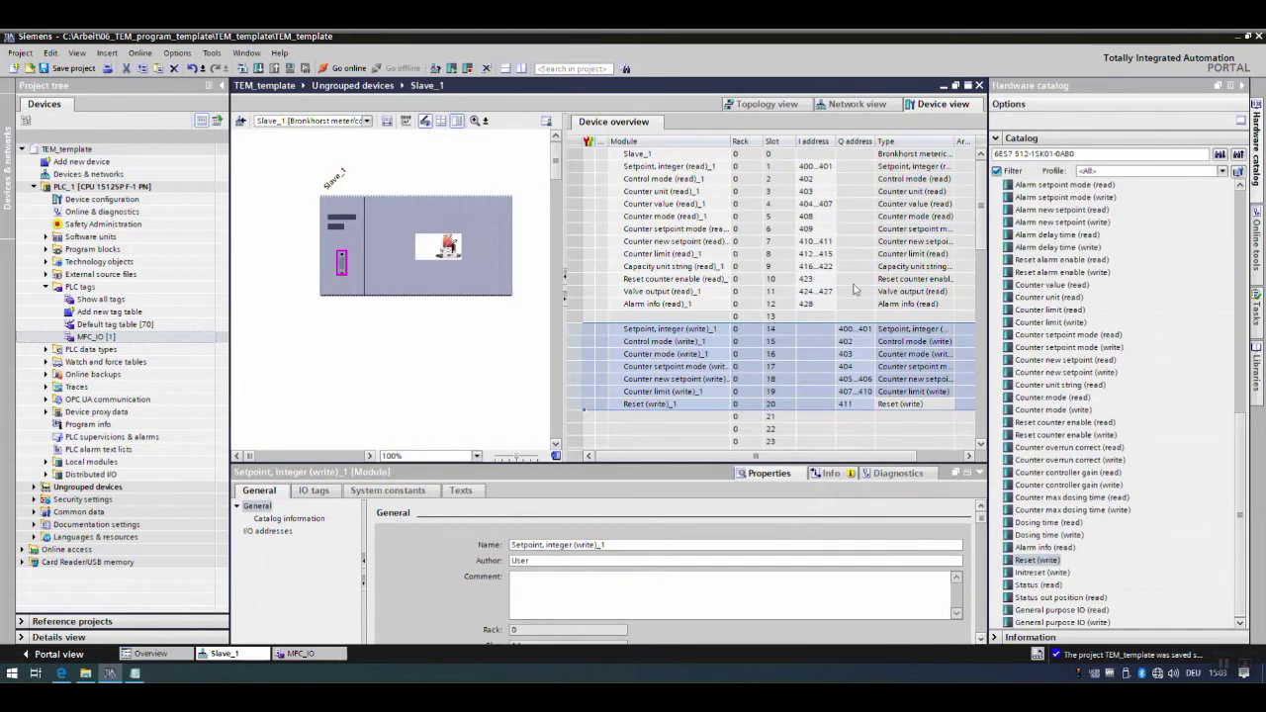
pyautogui.click(878, 292)
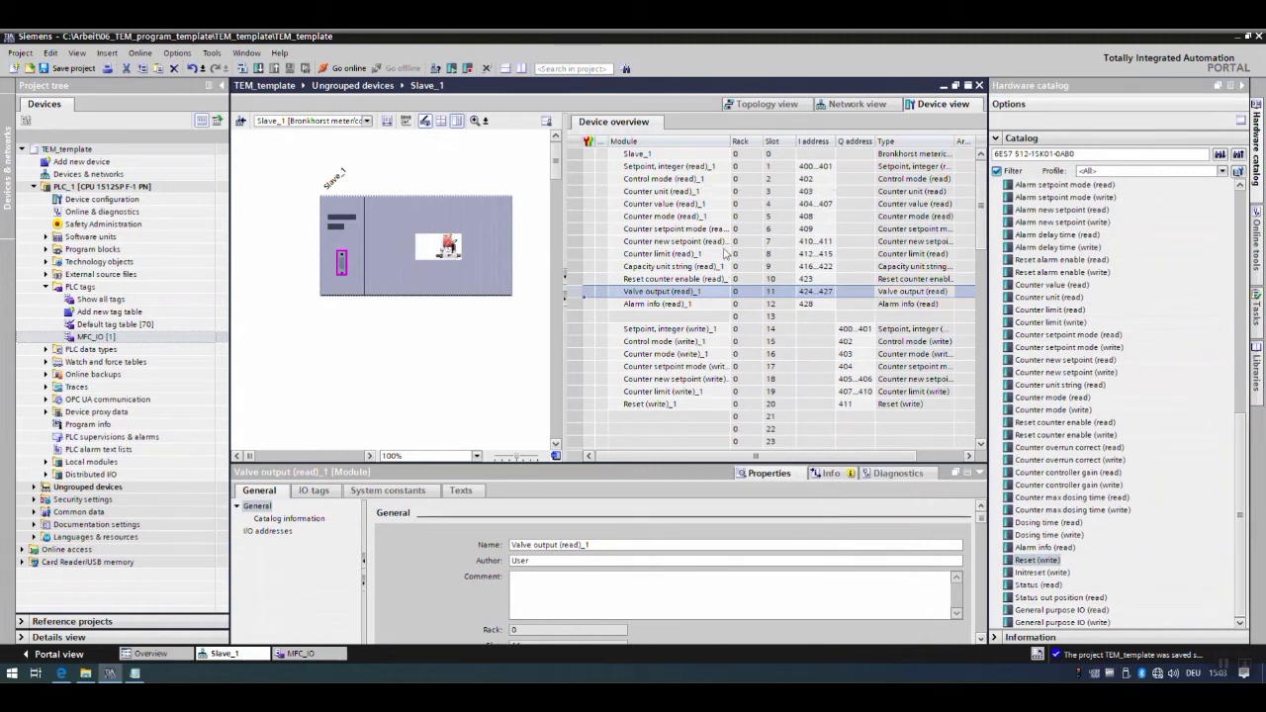
pyautogui.click(297, 655)
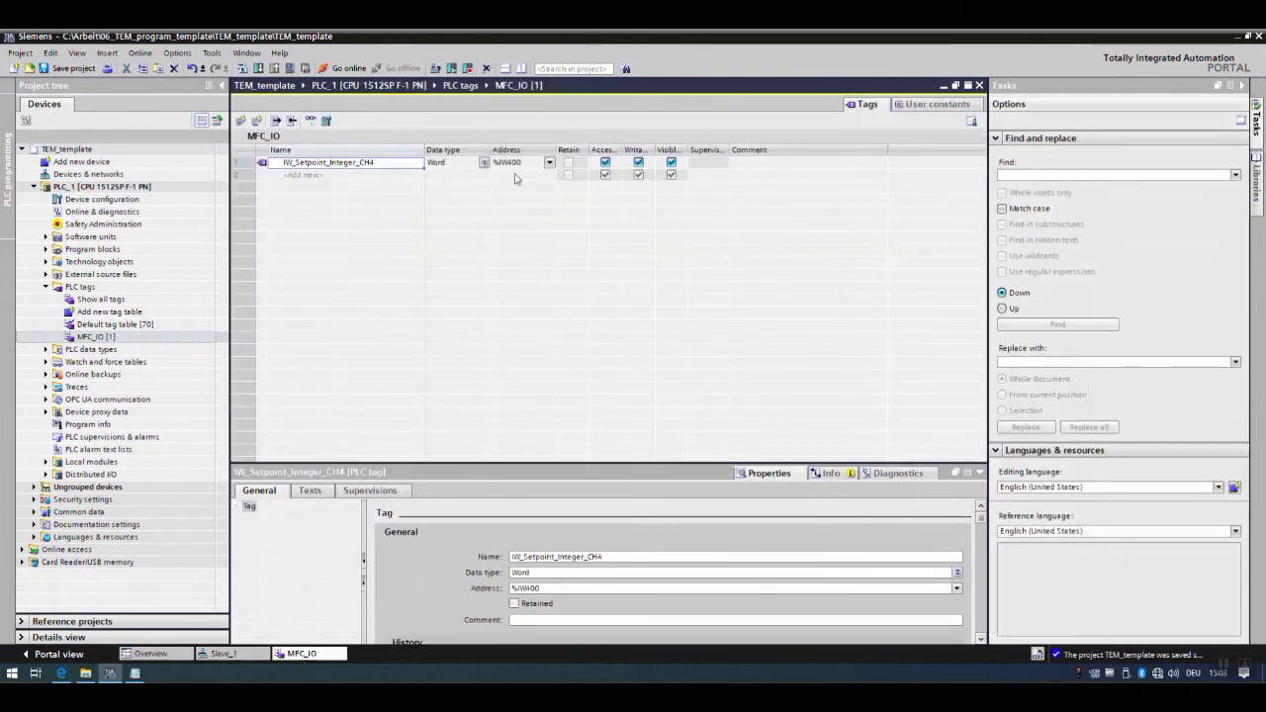
pyautogui.click(514, 176)
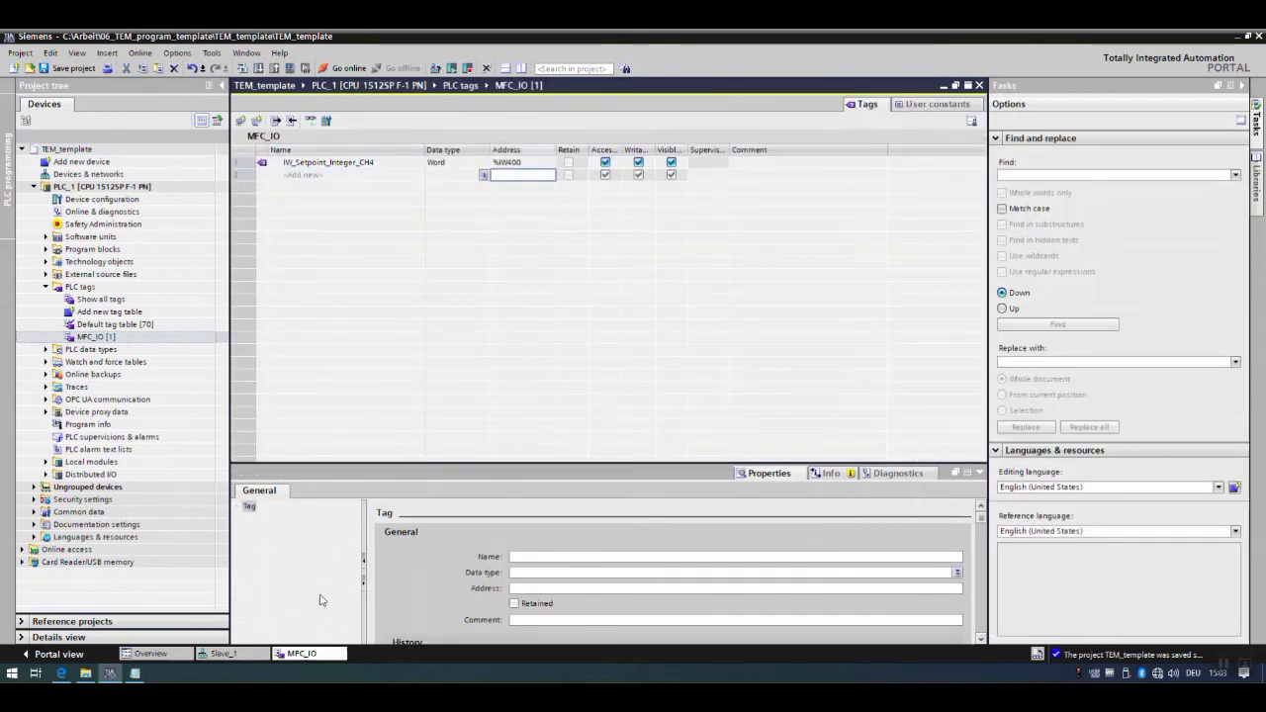
pyautogui.click(221, 655)
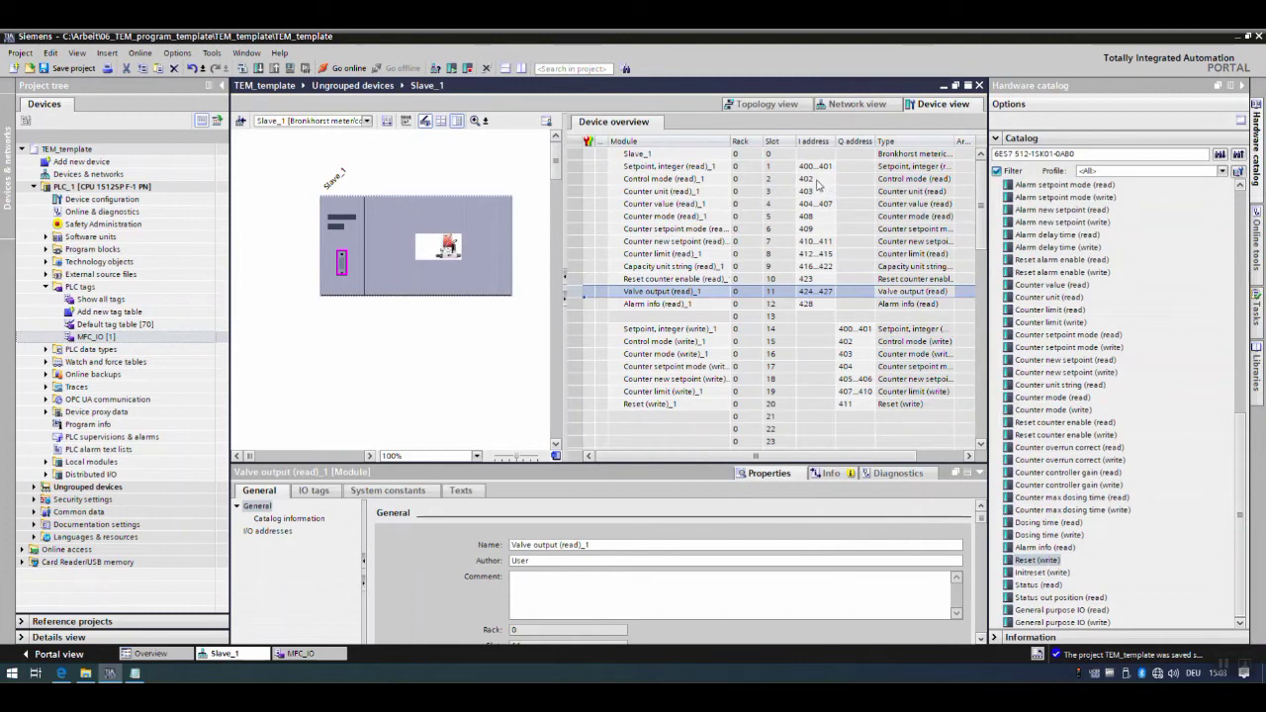
pyautogui.click(135, 673)
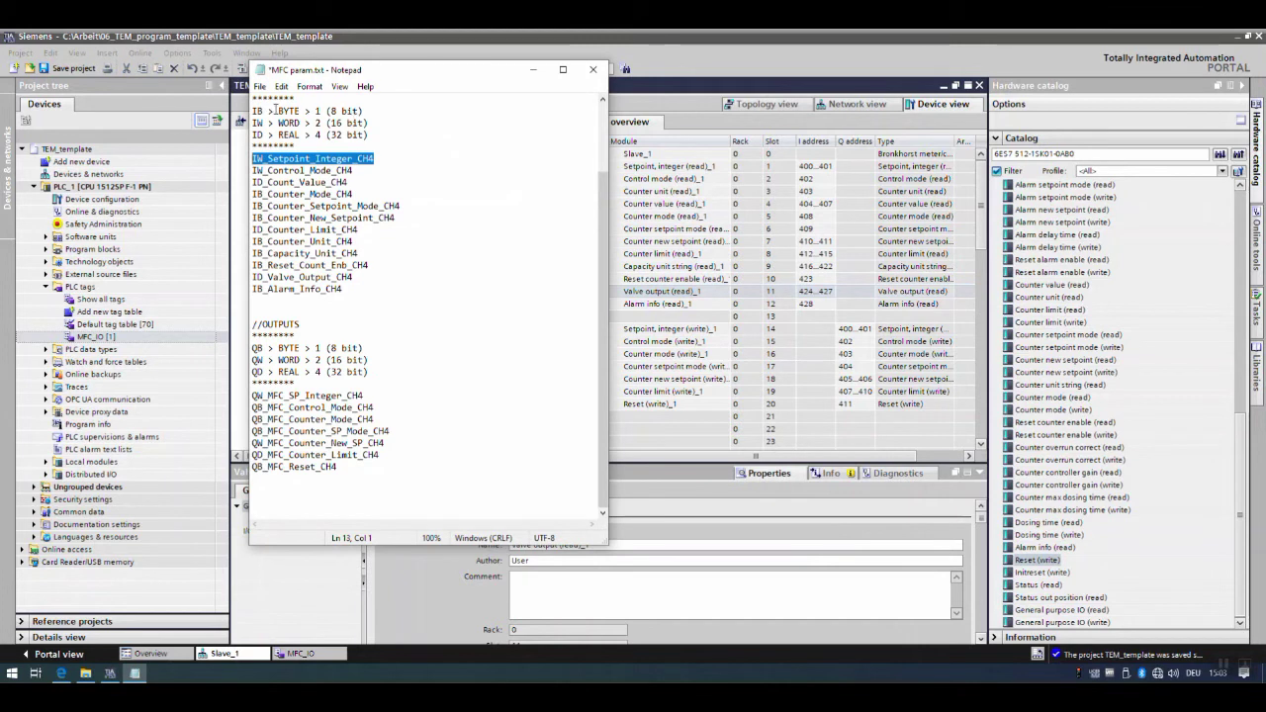
# Step: Add a second tag at address %IB402 to the MFC_IO table
pyautogui.click(301, 654)
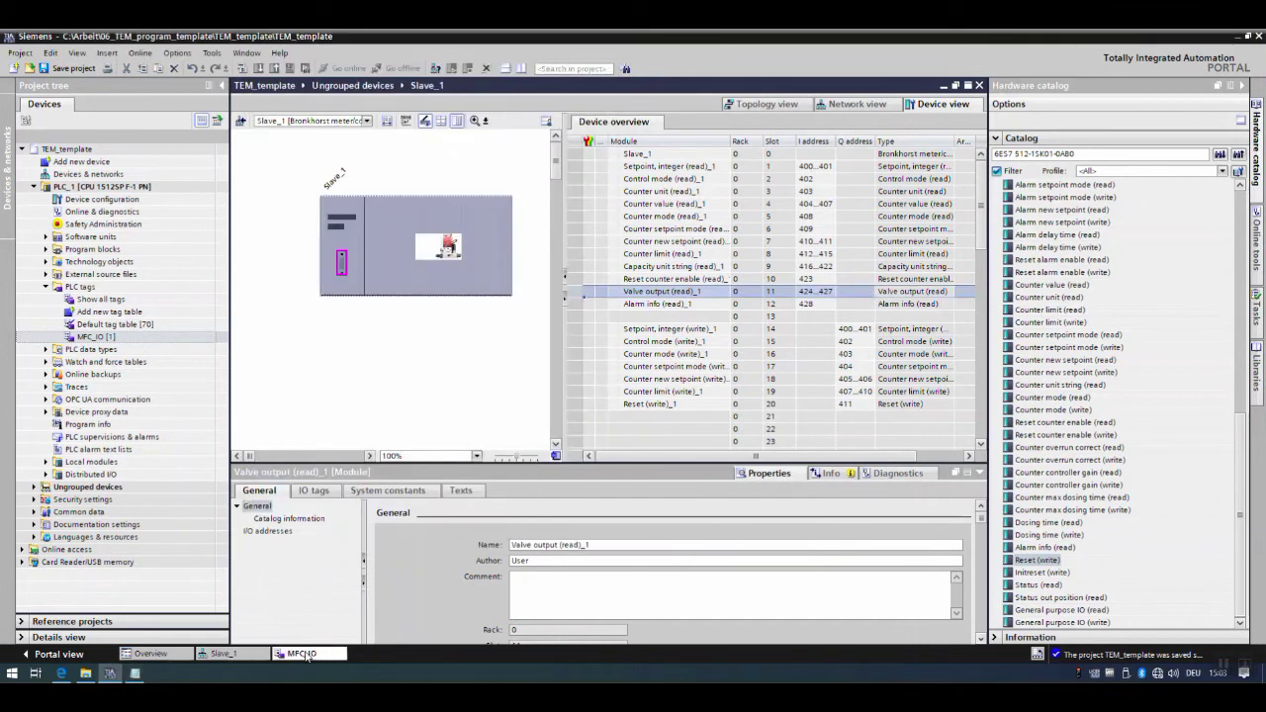
pyautogui.click(521, 175)
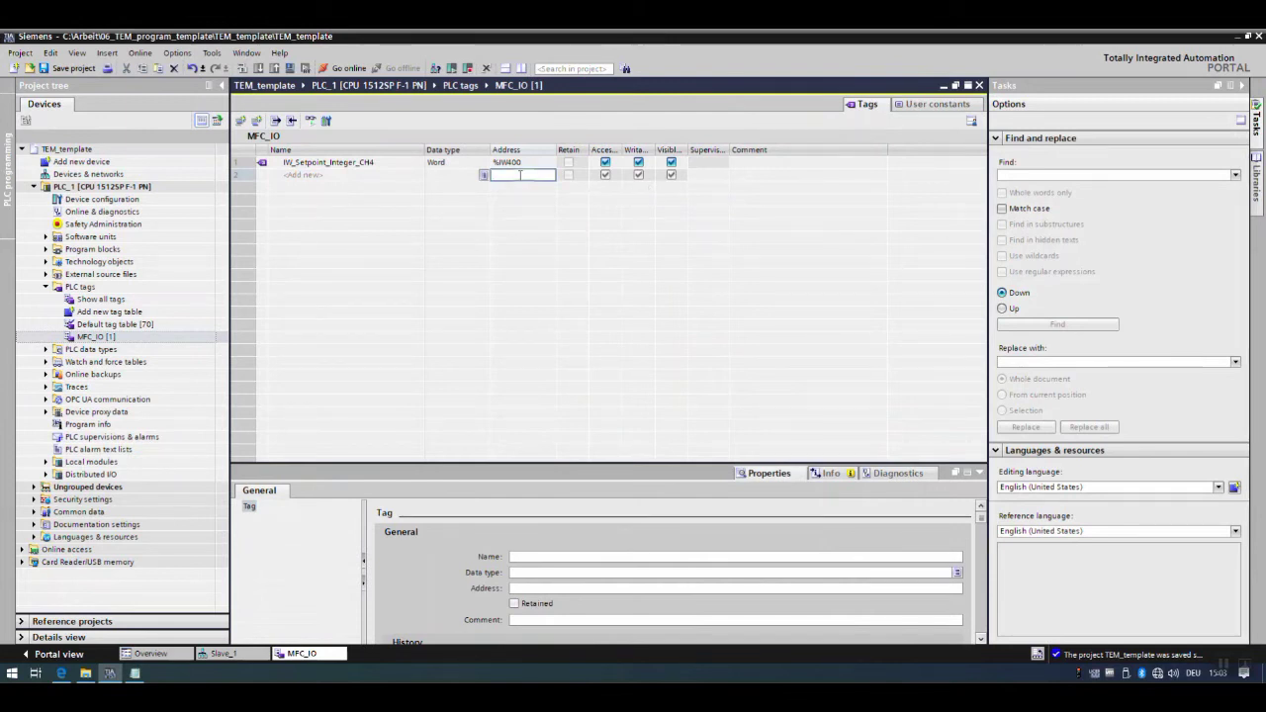
pyautogui.write('%IB402')
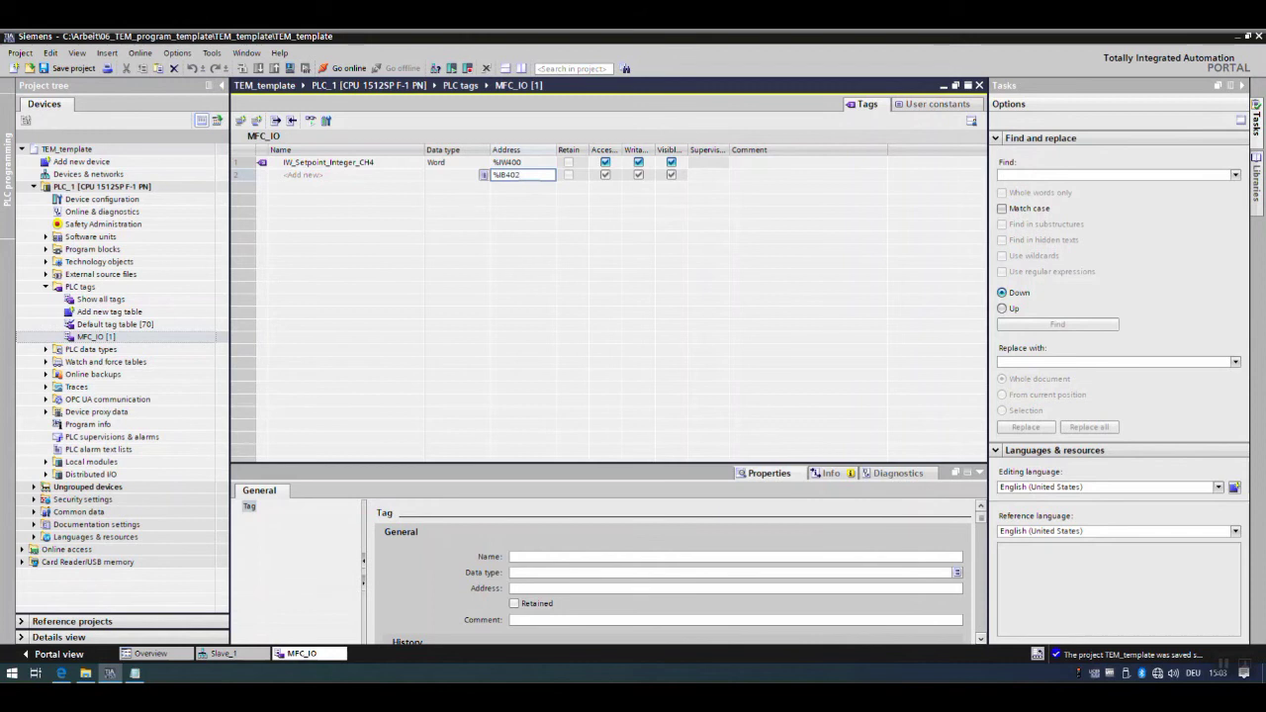
pyautogui.press('Return')
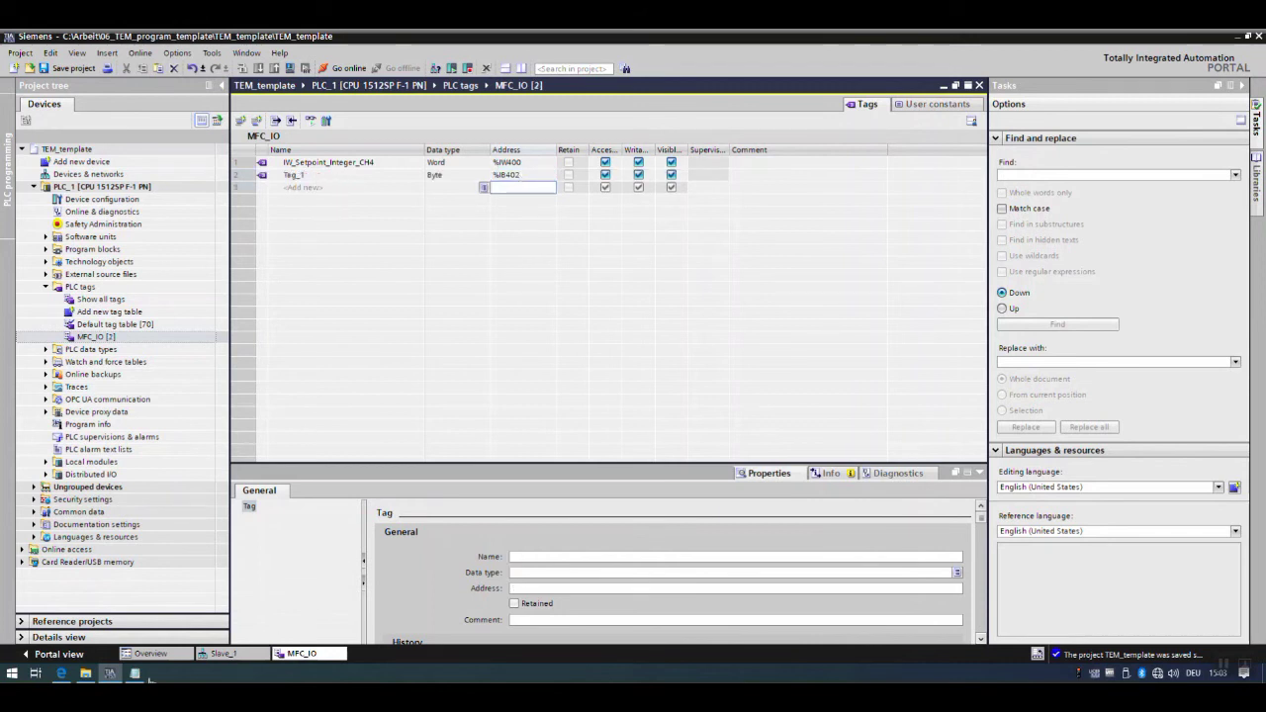
# Step: Name the %IB402 tag IW_Control_Mode_CH4, copying the name from the notes
pyautogui.click(134, 674)
pyautogui.moveTo(348, 171); pyautogui.dragTo(253, 173)
pyautogui.rightClick(283, 172)
pyautogui.click(304, 214)
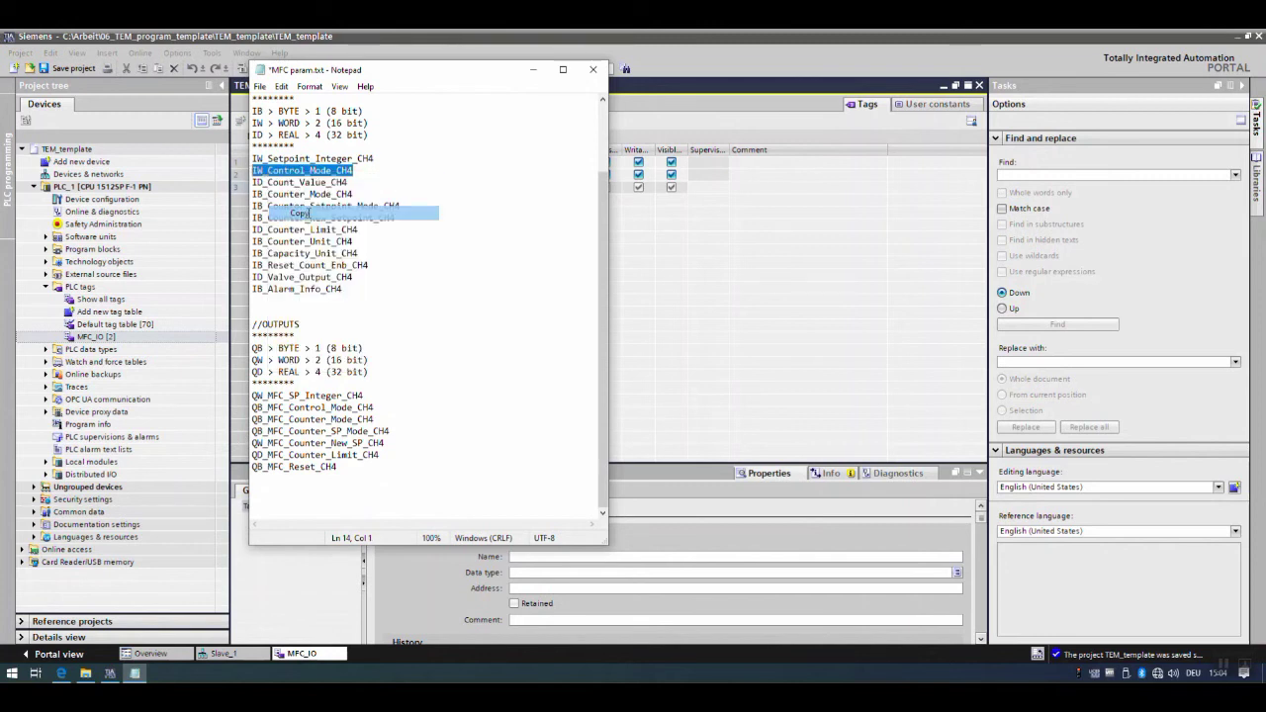
pyautogui.click(679, 286)
pyautogui.click(335, 176)
pyautogui.hotkey('ctrl', 'a')
pyautogui.hotkey('ctrl', 'v')
pyautogui.press('Return')
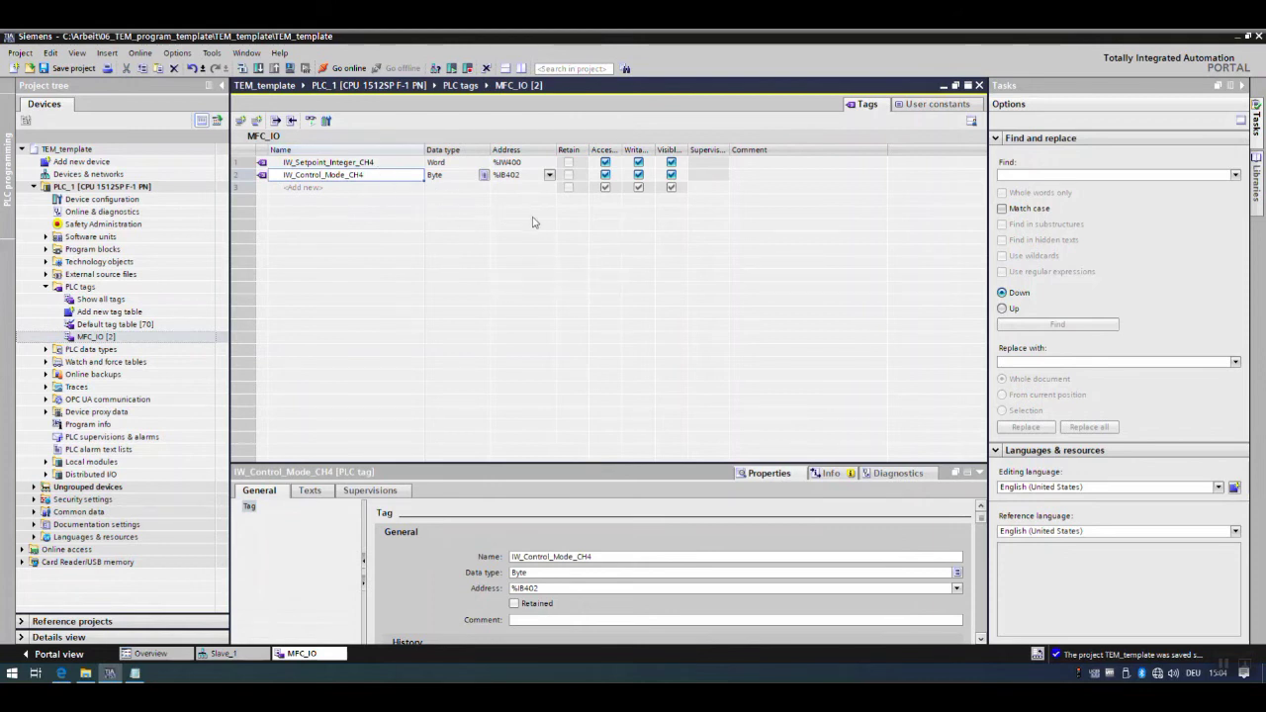
# Step: Check the remaining module addresses in the Slave_1 device overview and return to the MFC_IO table
pyautogui.click(247, 655)
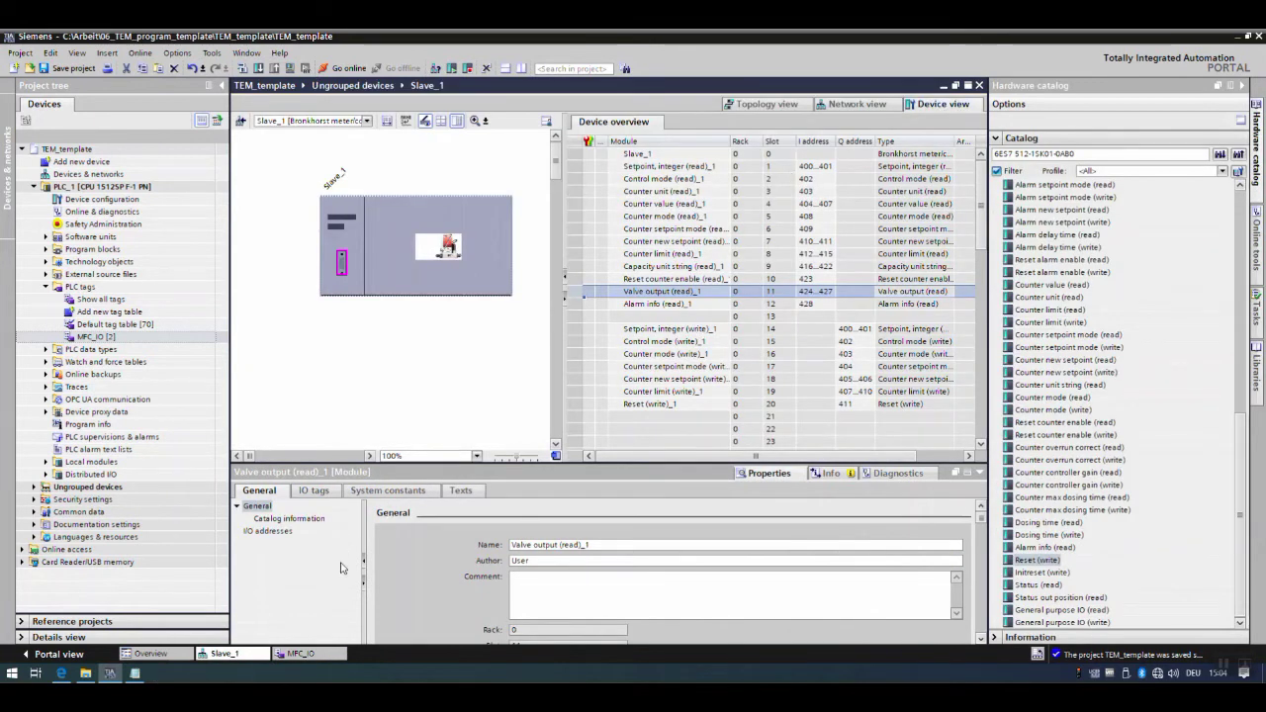
pyautogui.click(302, 654)
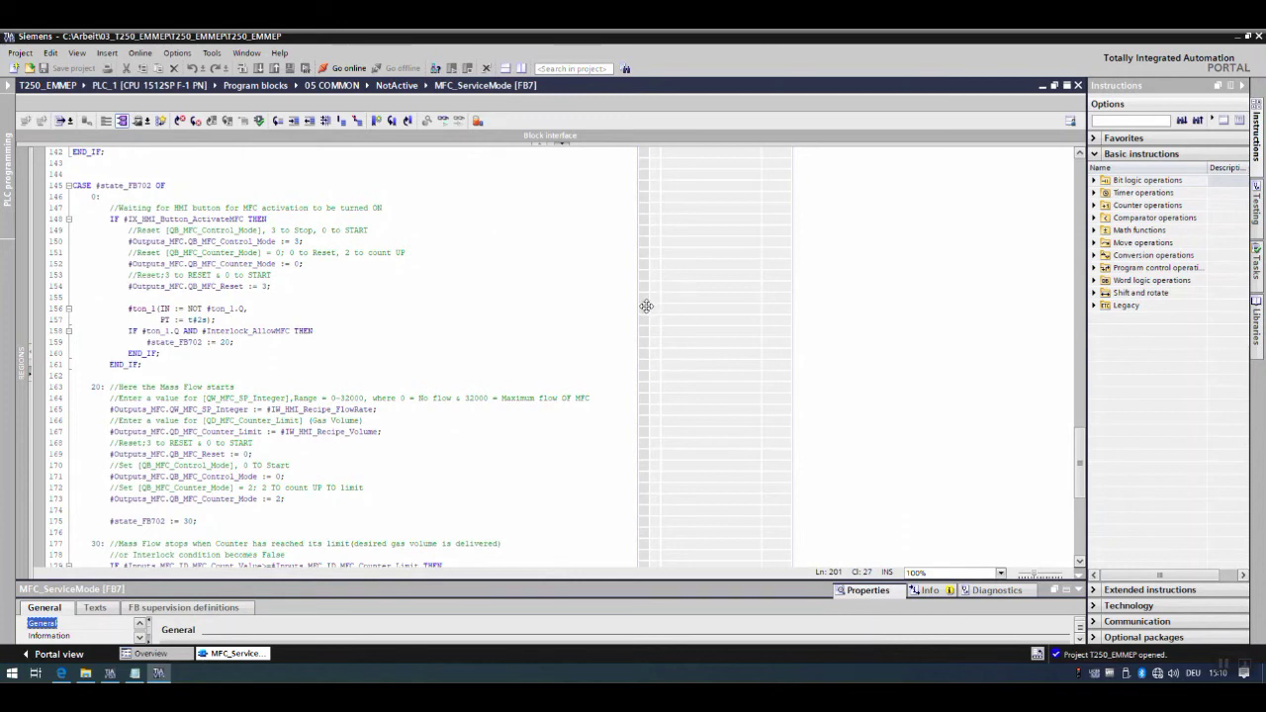
# Step: Widen the MFC_ServiceMode code area and examine state 0 of CASE #state_FB702 with its control mode, counter mode and reset outputs
pyautogui.moveTo(646, 306); pyautogui.dragTo(743, 314)
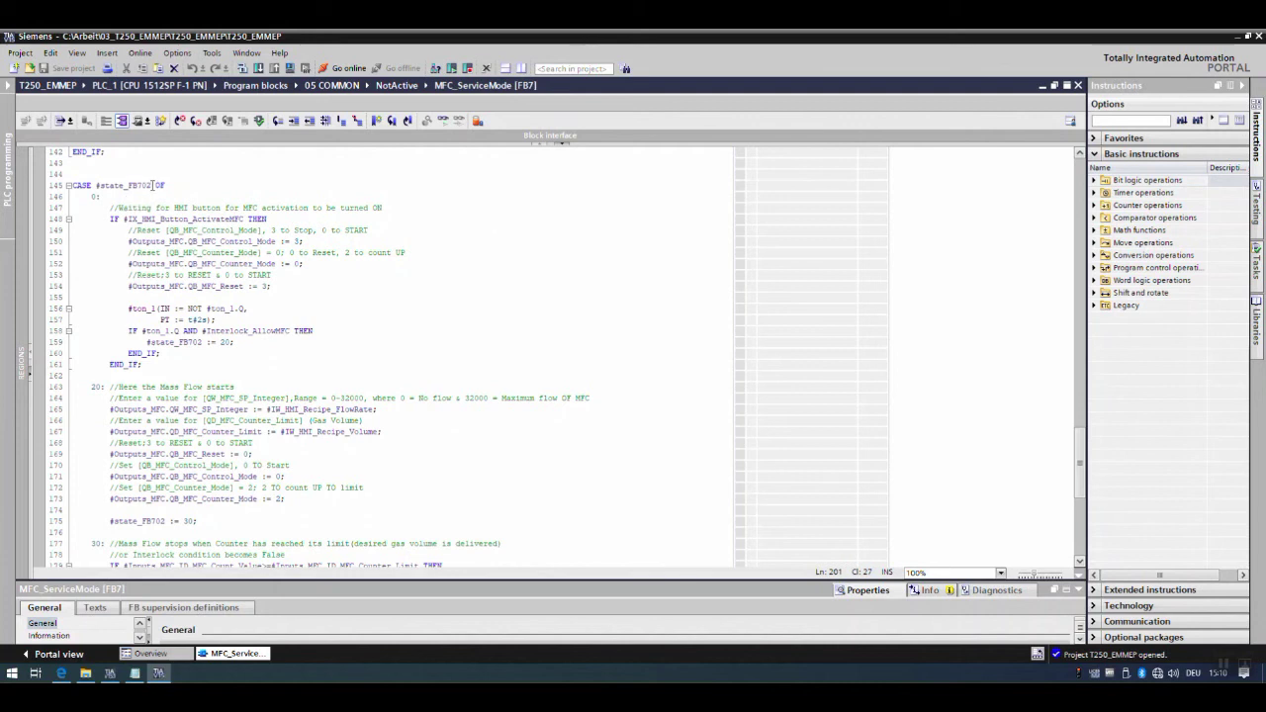
pyautogui.moveTo(152, 185); pyautogui.dragTo(67, 184)
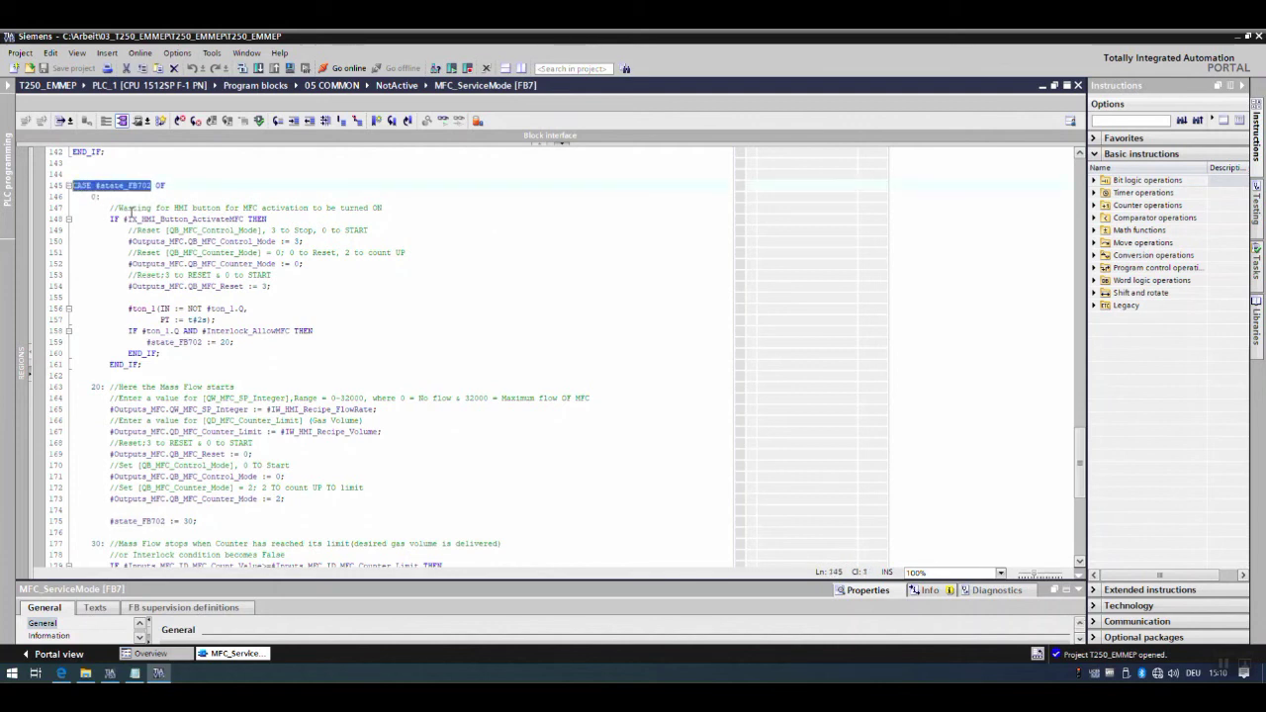
pyautogui.click(148, 185)
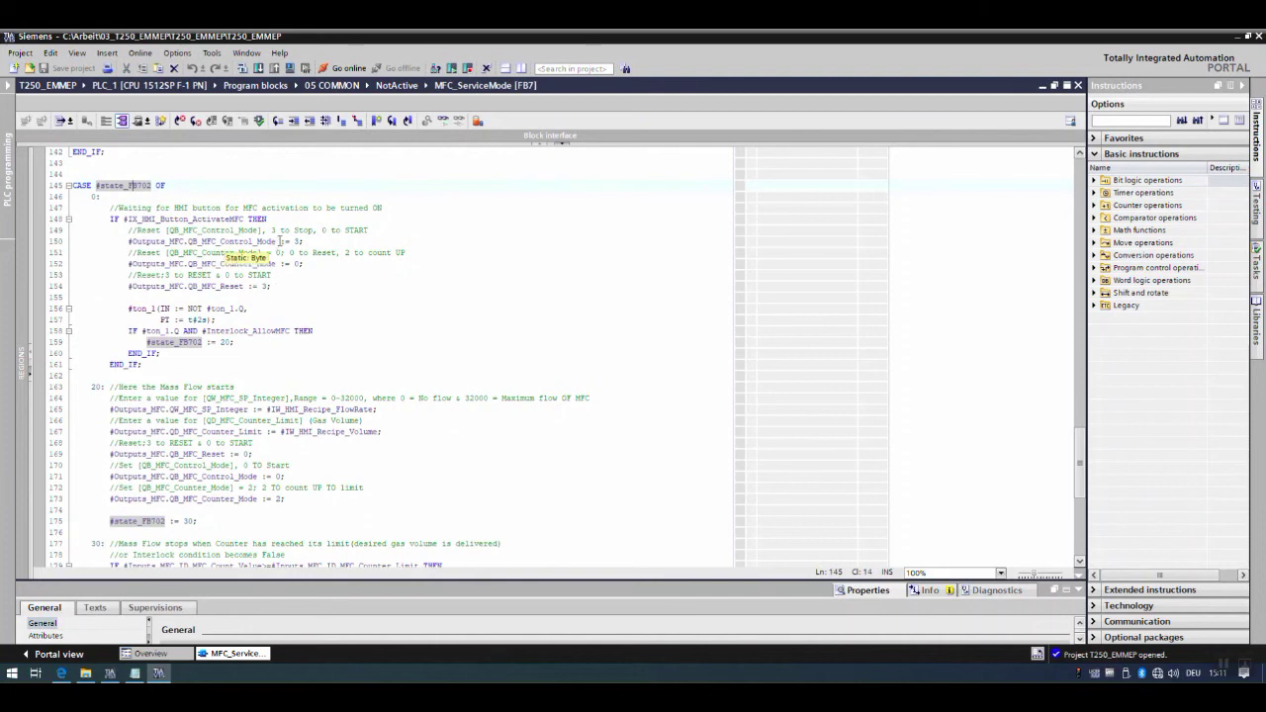
pyautogui.moveTo(281, 241); pyautogui.dragTo(185, 241)
pyautogui.moveTo(278, 265); pyautogui.dragTo(188, 287)
pyautogui.scroll(2, 331, 285)
pyautogui.scroll(-2, 330, 295)
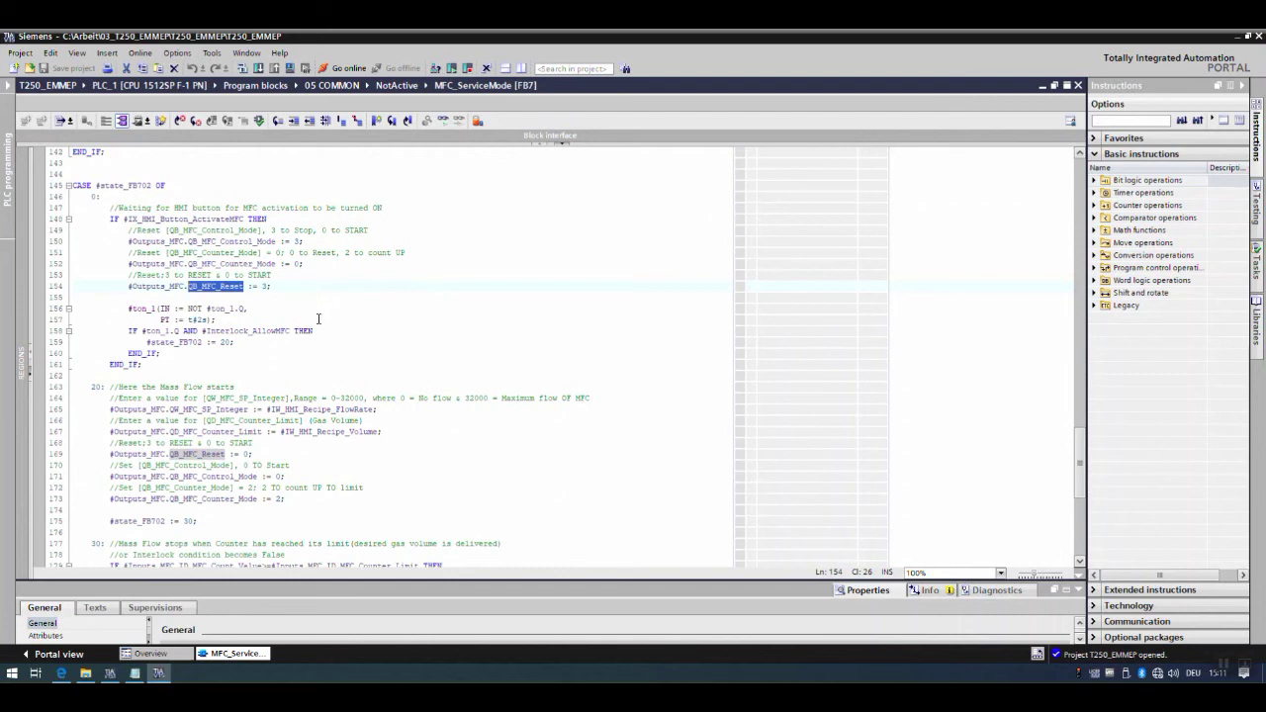
# Step: Examine the control mode and counter mode comments in state 0 and its transition to state 20
pyautogui.click(244, 264)
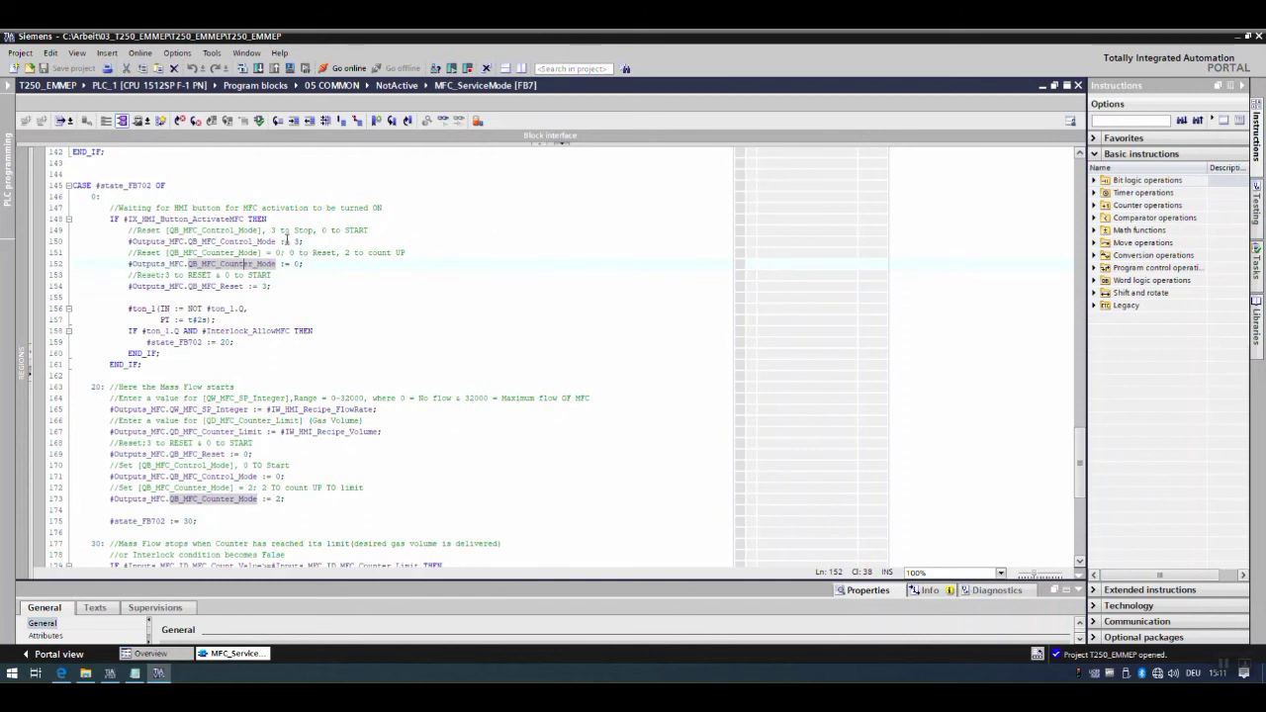
pyautogui.doubleClick(273, 242)
pyautogui.moveTo(271, 230); pyautogui.dragTo(391, 233)
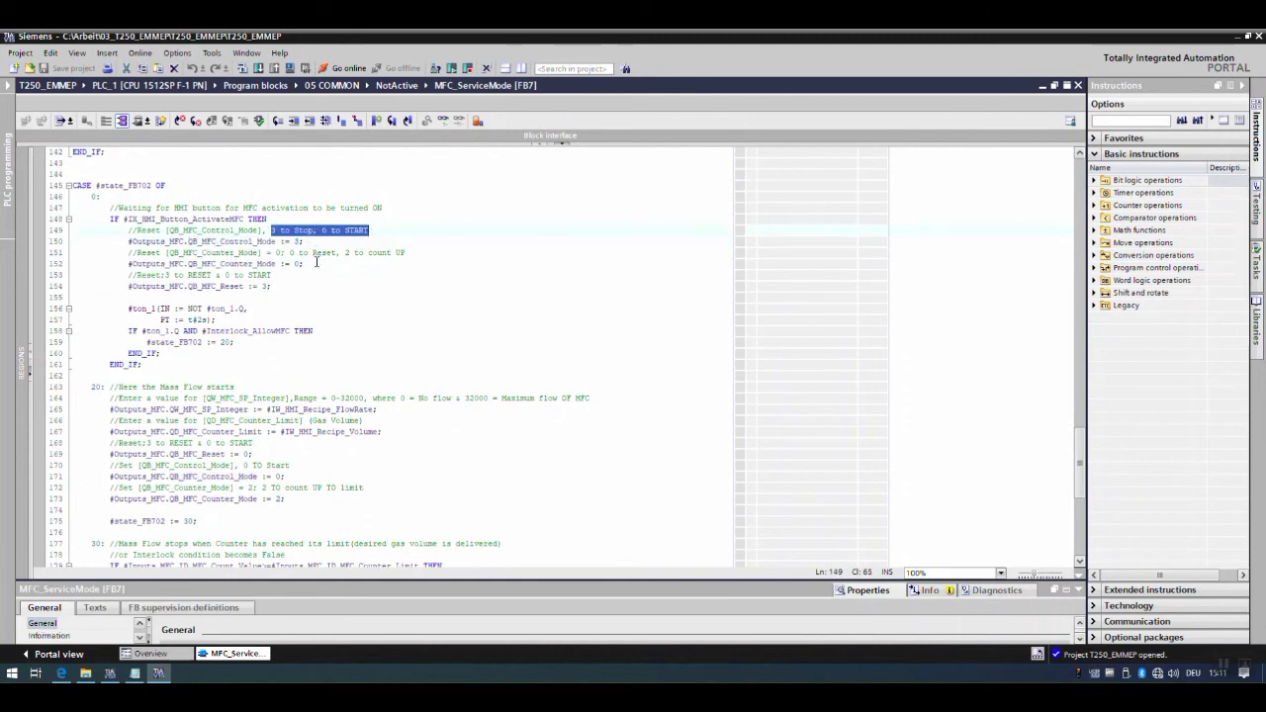
pyautogui.click(258, 275)
pyautogui.moveTo(287, 252); pyautogui.dragTo(405, 253)
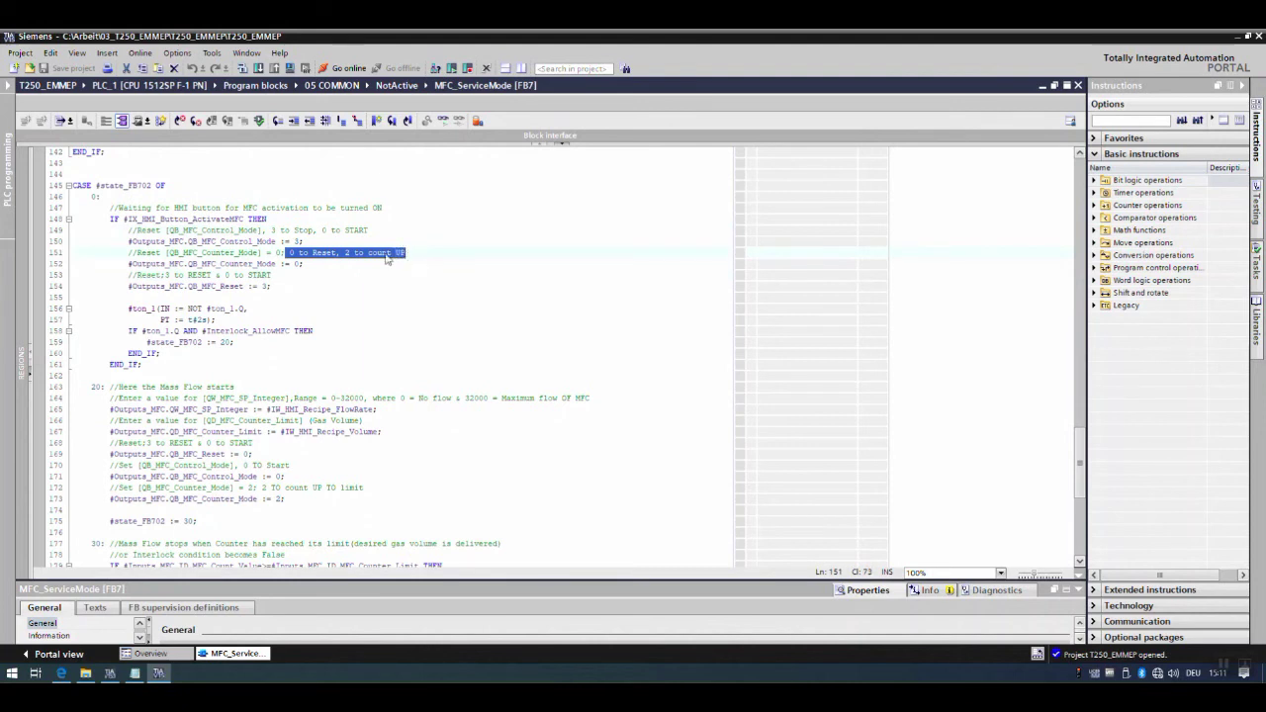
pyautogui.click(296, 264)
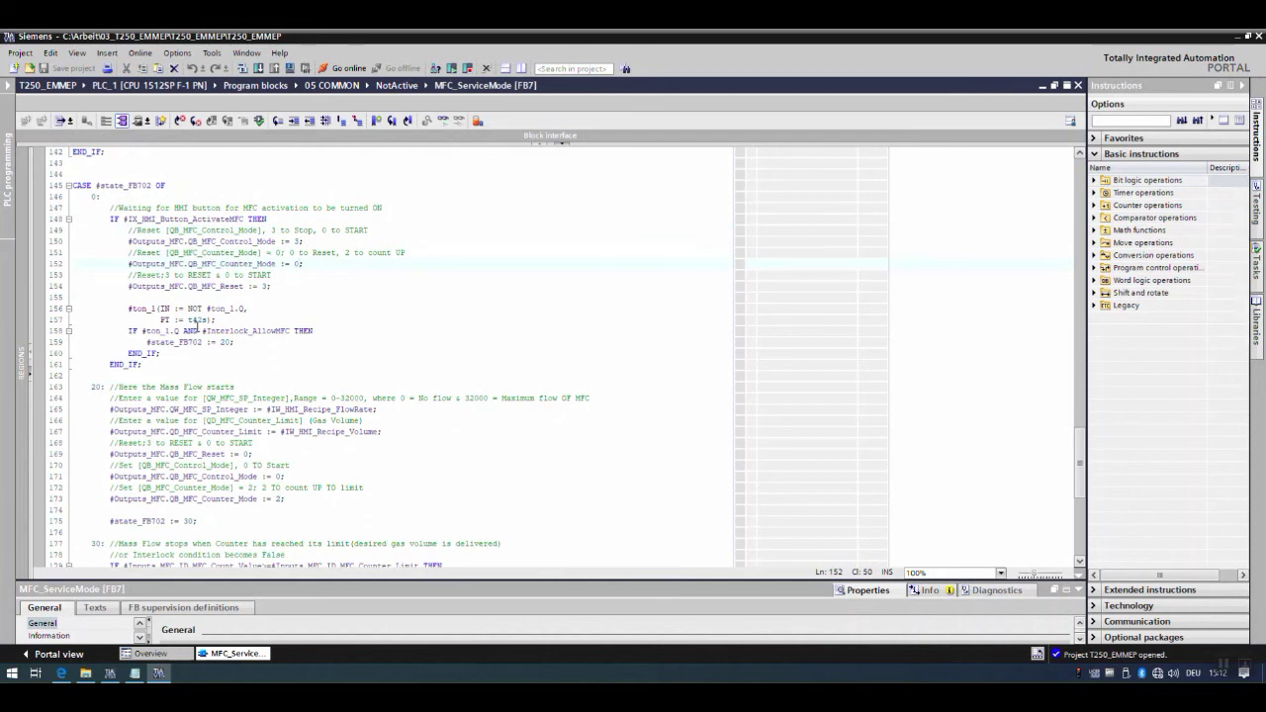
pyautogui.moveTo(239, 343); pyautogui.dragTo(147, 343)
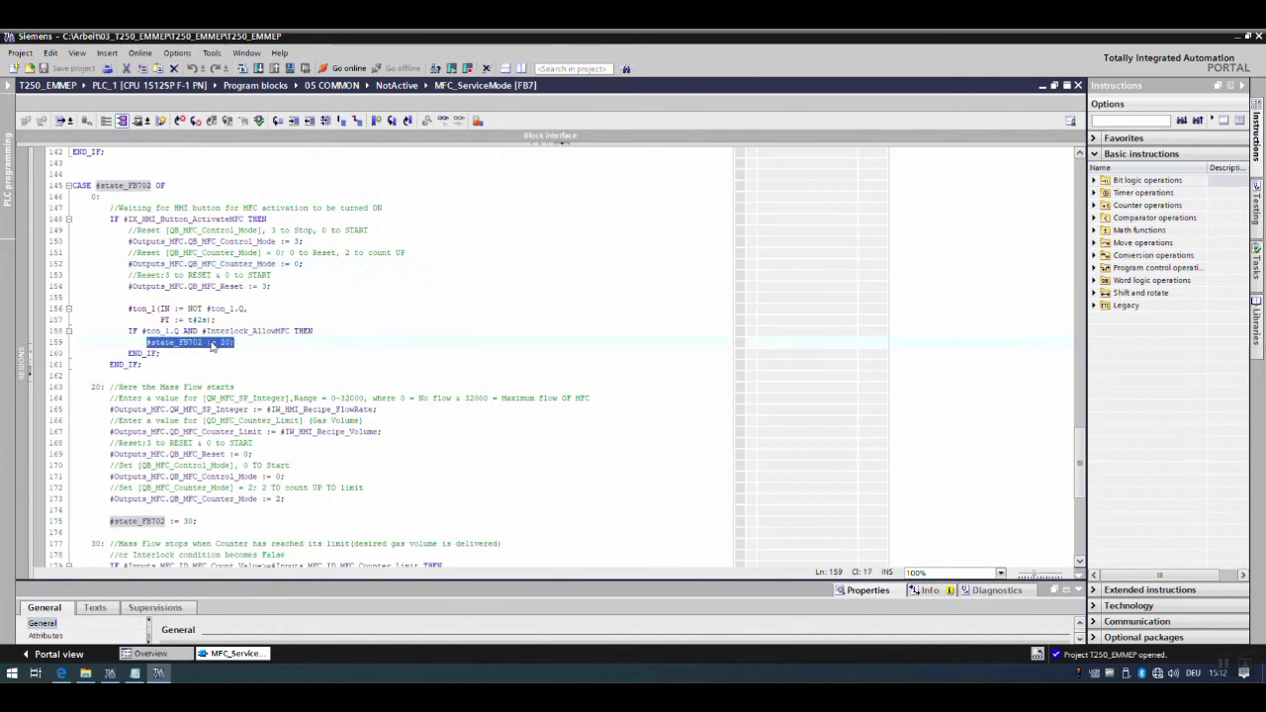
# Step: Examine how state 20 assigns the HMI recipe flow rate and volume to the setpoint and counter limit outputs
pyautogui.scroll(-5, 214, 356)
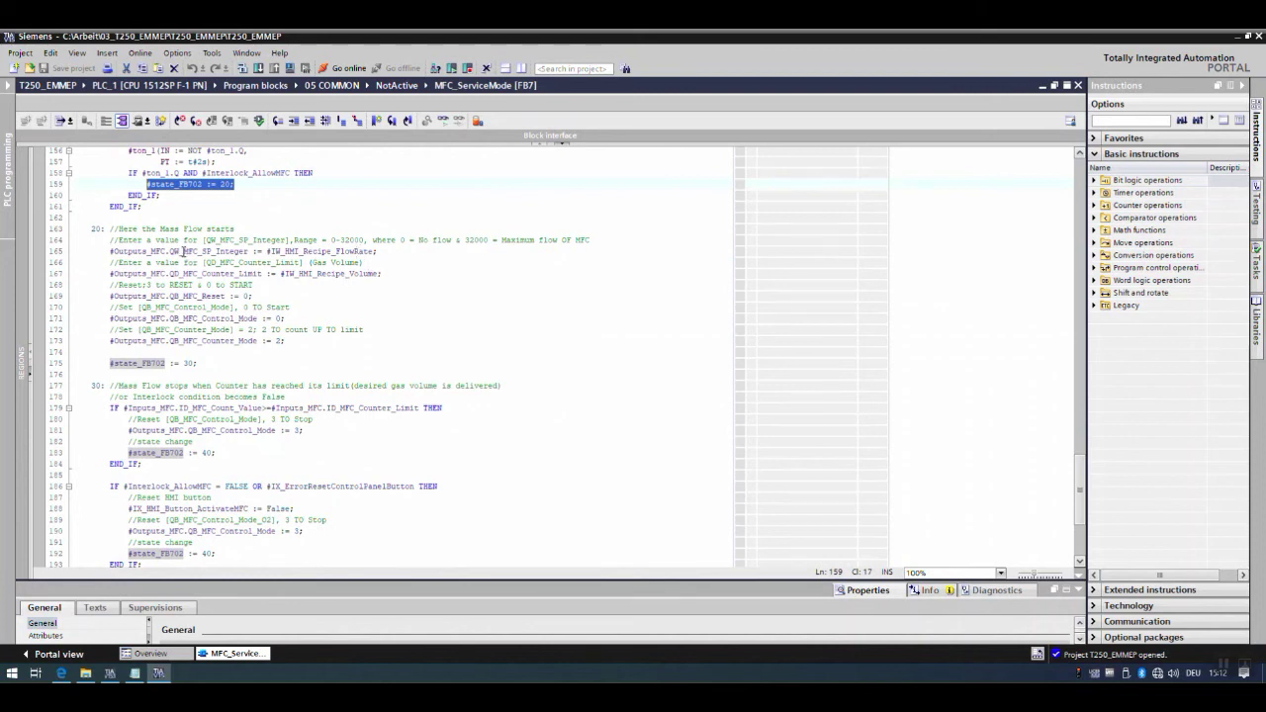
pyautogui.doubleClick(187, 251)
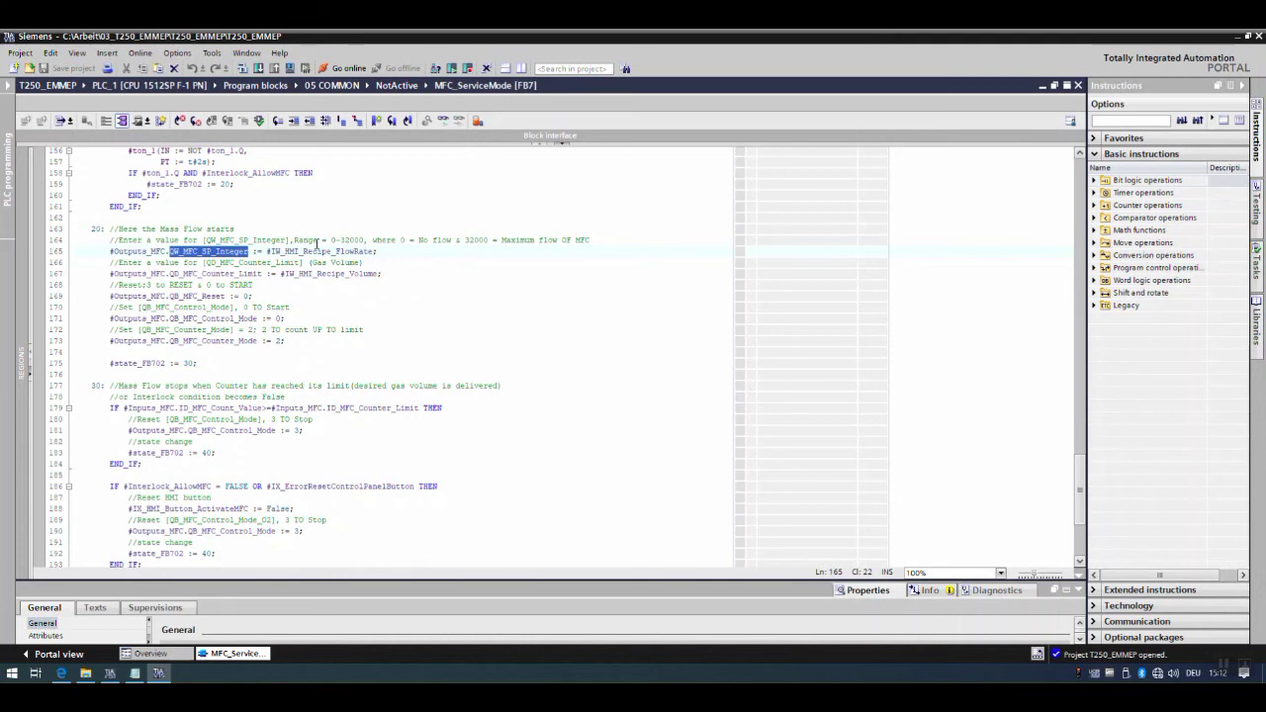
pyautogui.click(287, 262)
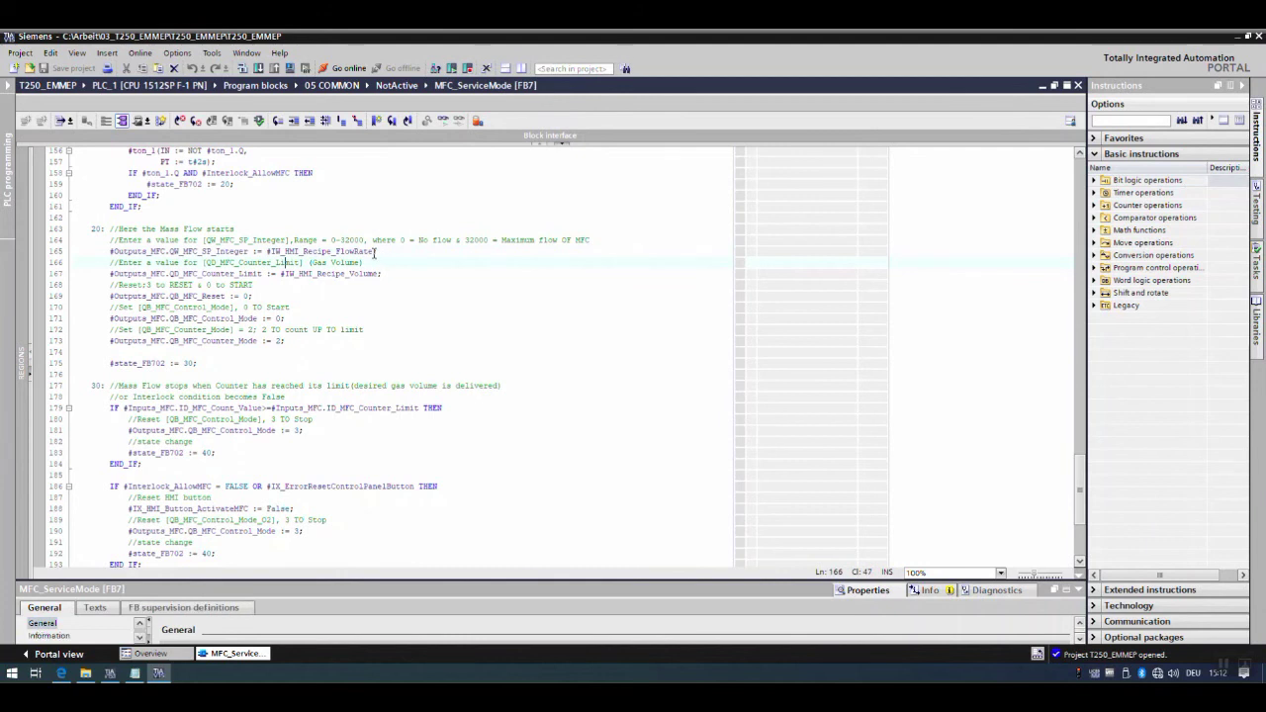
pyautogui.moveTo(375, 251); pyautogui.dragTo(265, 251)
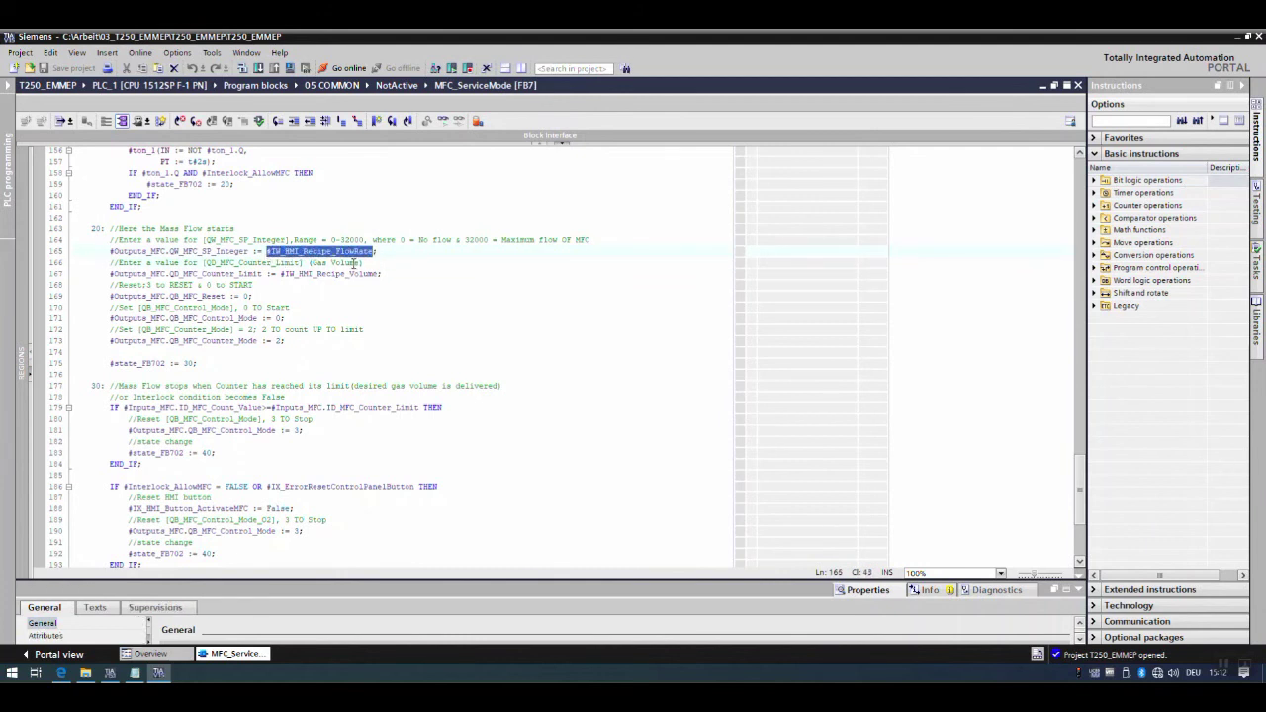
pyautogui.doubleClick(289, 273)
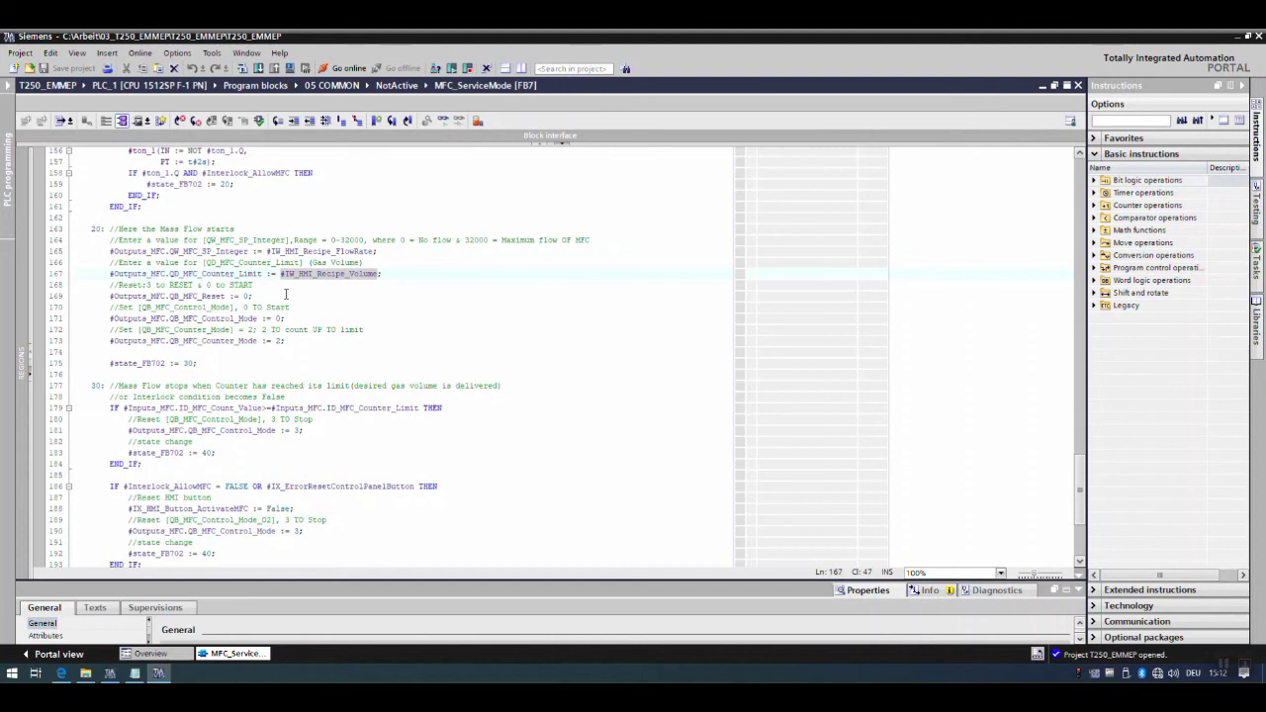
# Step: Examine the reset, control mode and counter mode output assignments in state 20
pyautogui.click(188, 295)
pyautogui.doubleClick(197, 295)
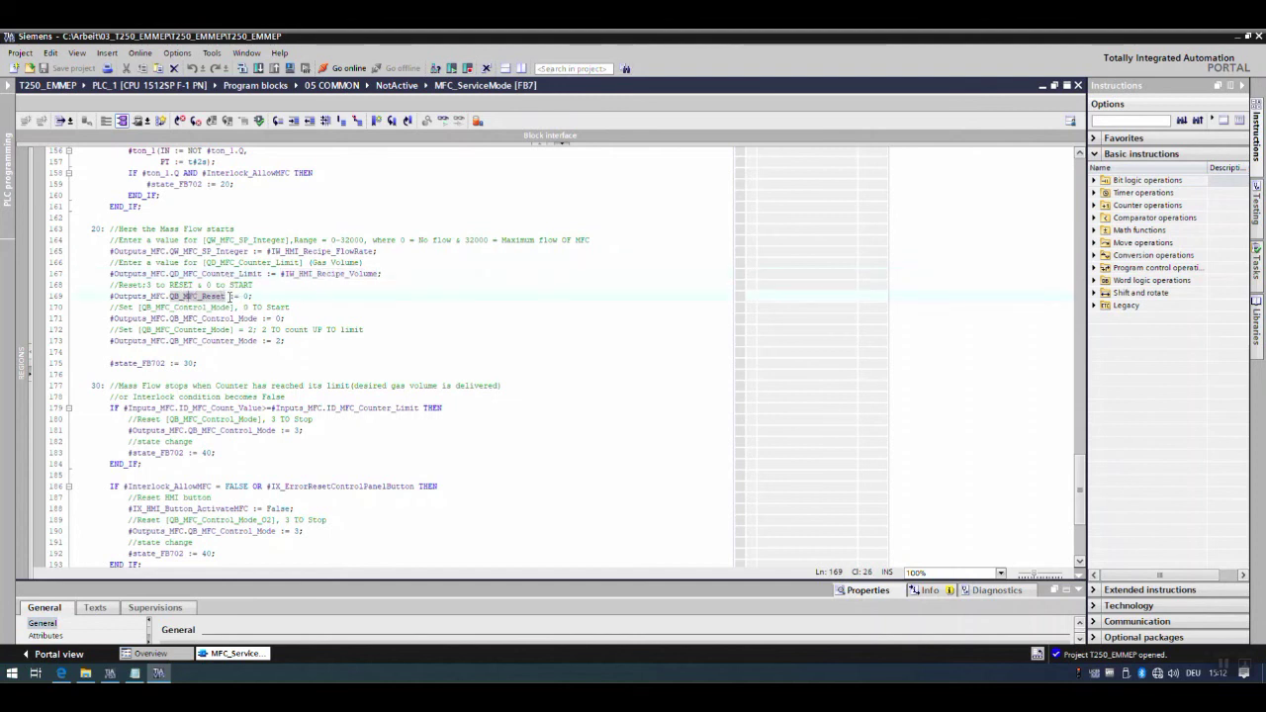
pyautogui.click(245, 296)
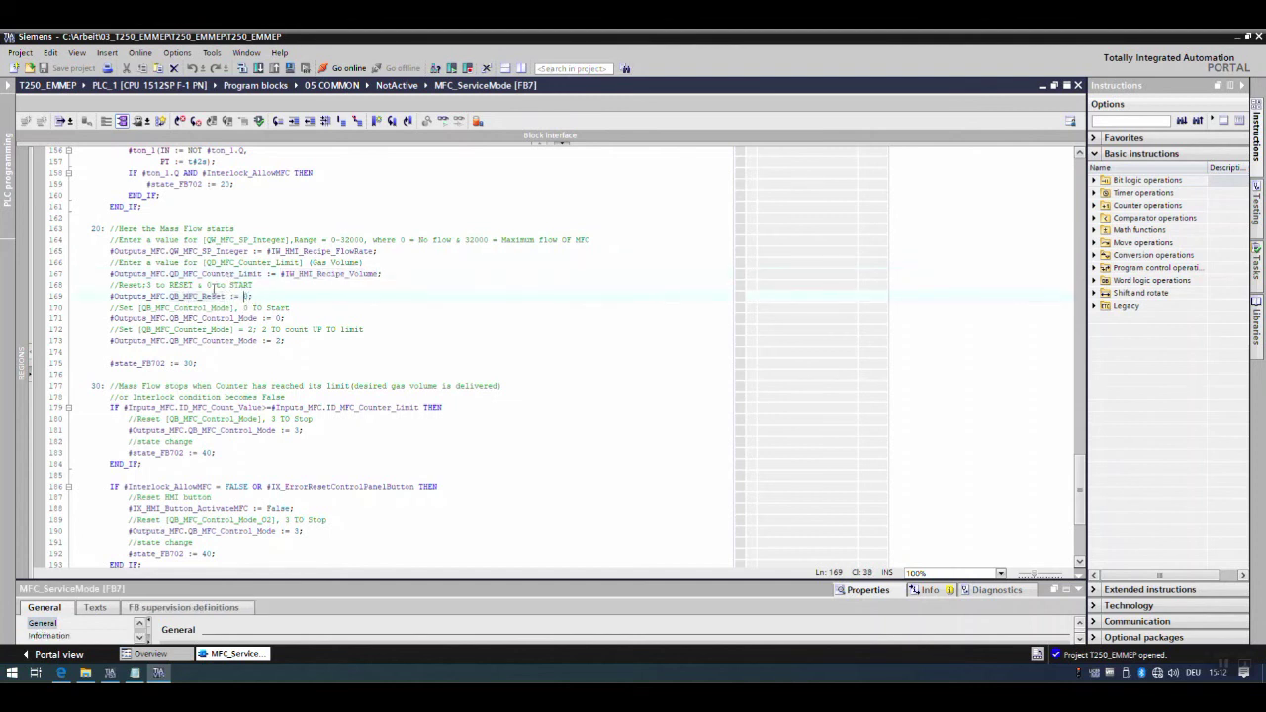
pyautogui.click(231, 296)
pyautogui.moveTo(292, 307); pyautogui.dragTo(170, 329)
pyautogui.click(283, 318)
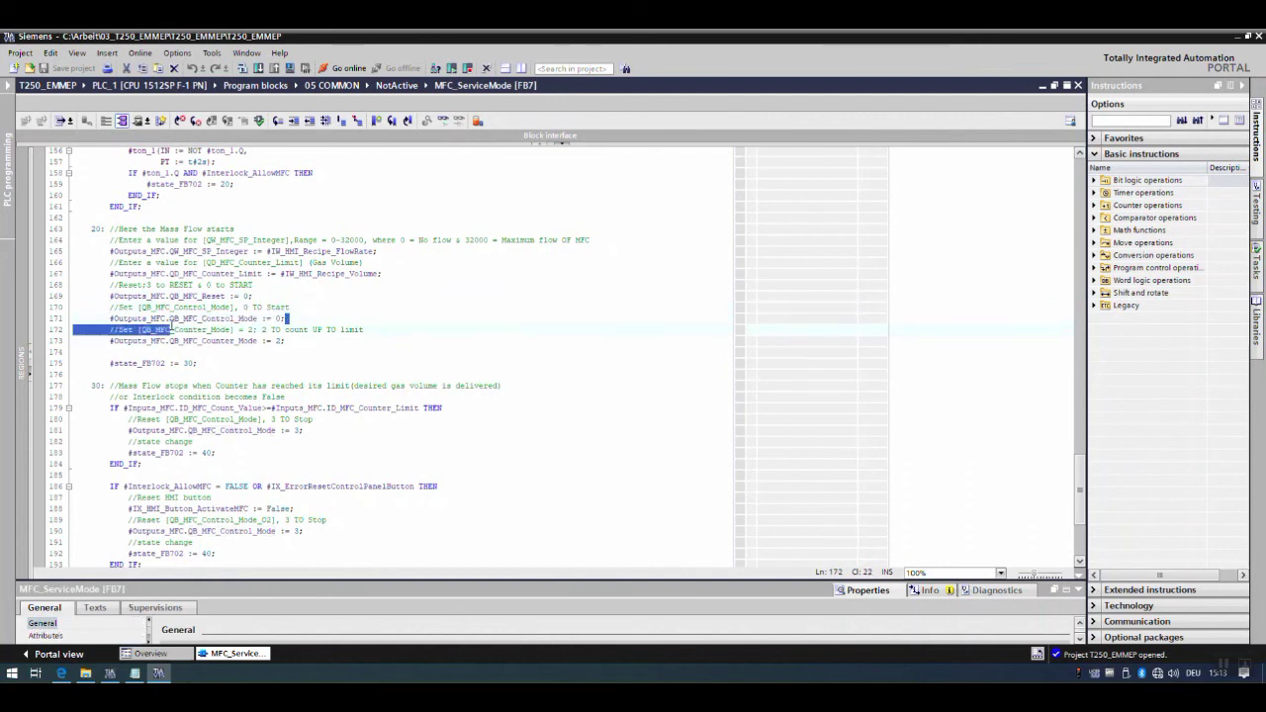
pyautogui.click(294, 341)
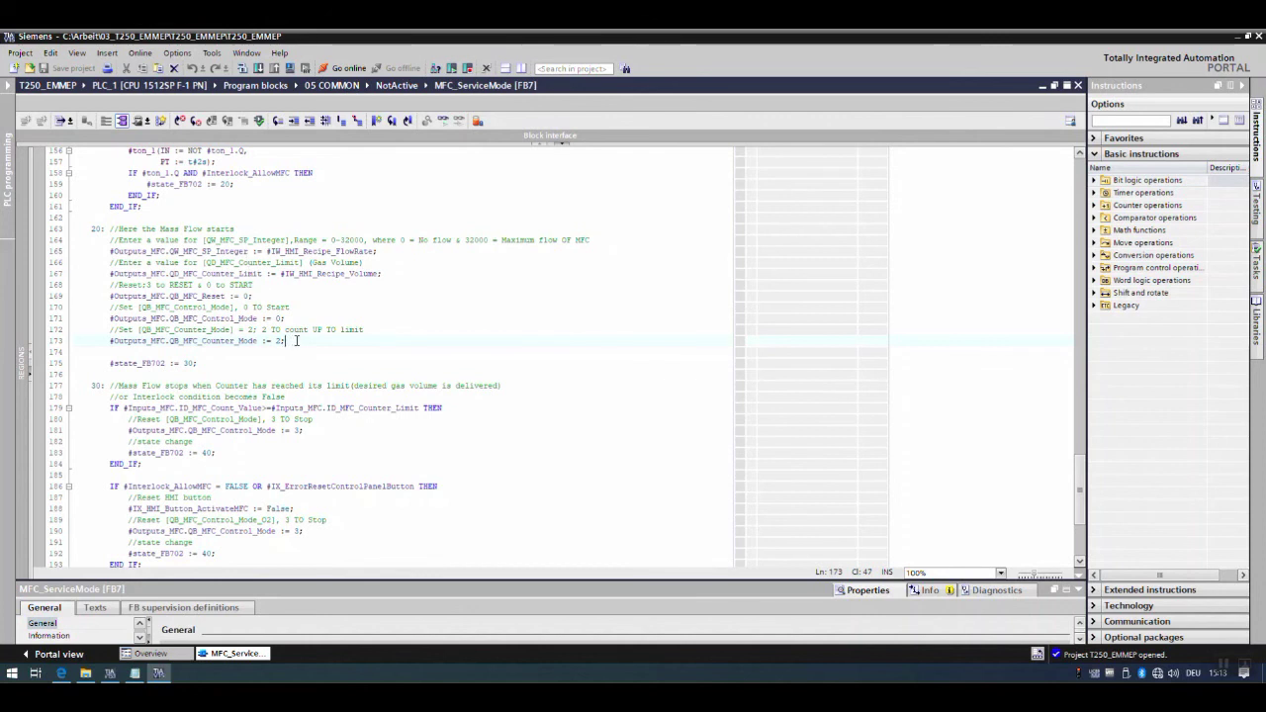
pyautogui.click(257, 340)
pyautogui.doubleClick(280, 342)
# Step: Examine the first IF block in state 30, comparing count value with counter limit, including its control mode output and state change
pyautogui.scroll(-2, 217, 316)
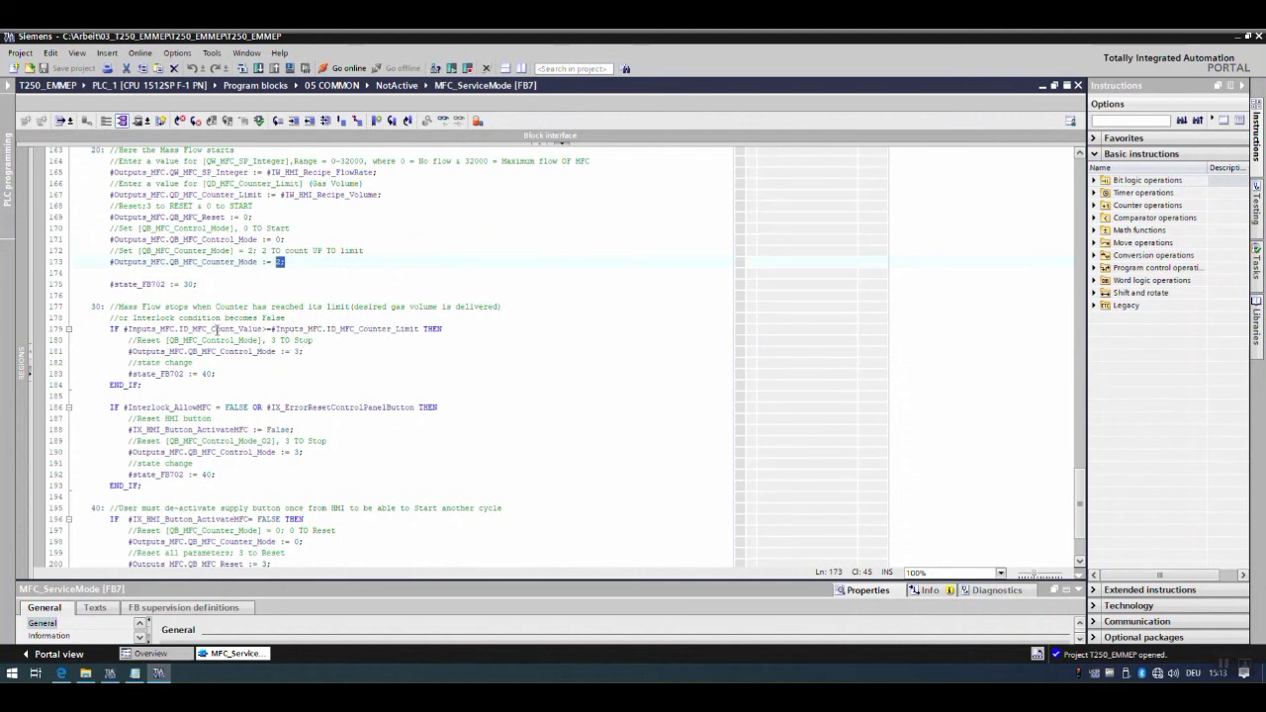
pyautogui.doubleClick(233, 330)
pyautogui.moveTo(262, 329); pyautogui.dragTo(210, 330)
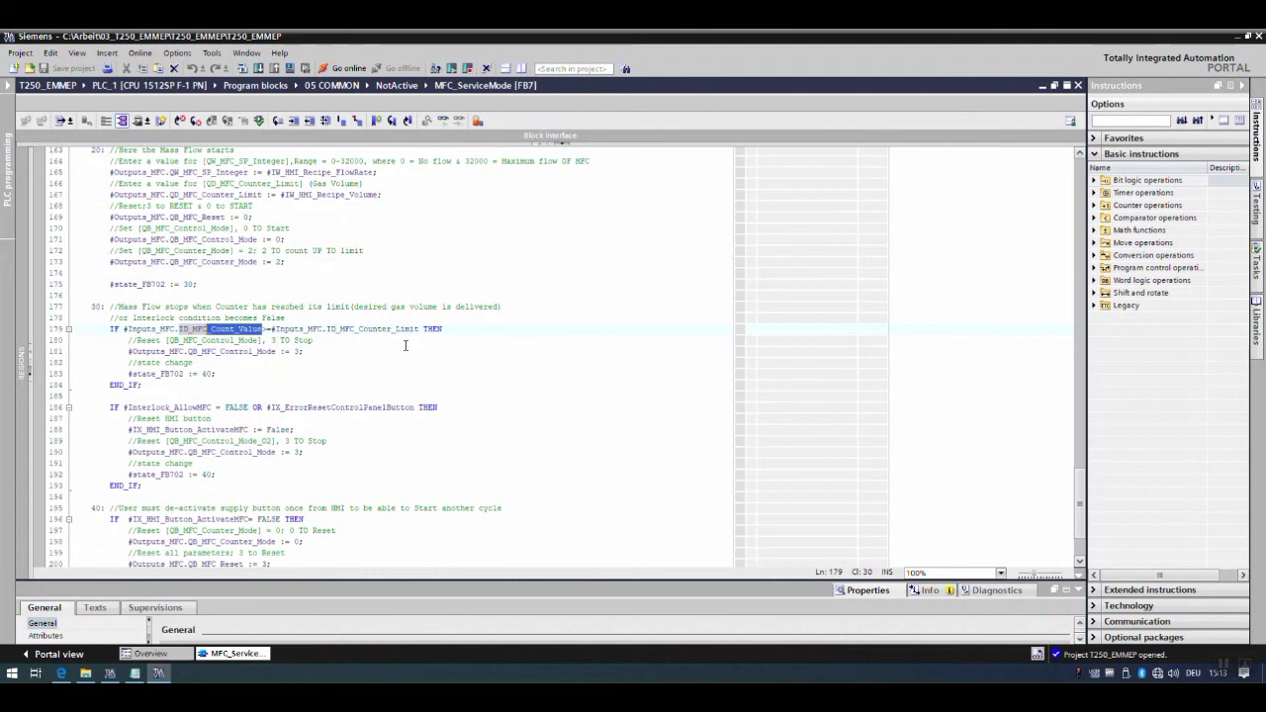
pyautogui.click(235, 331)
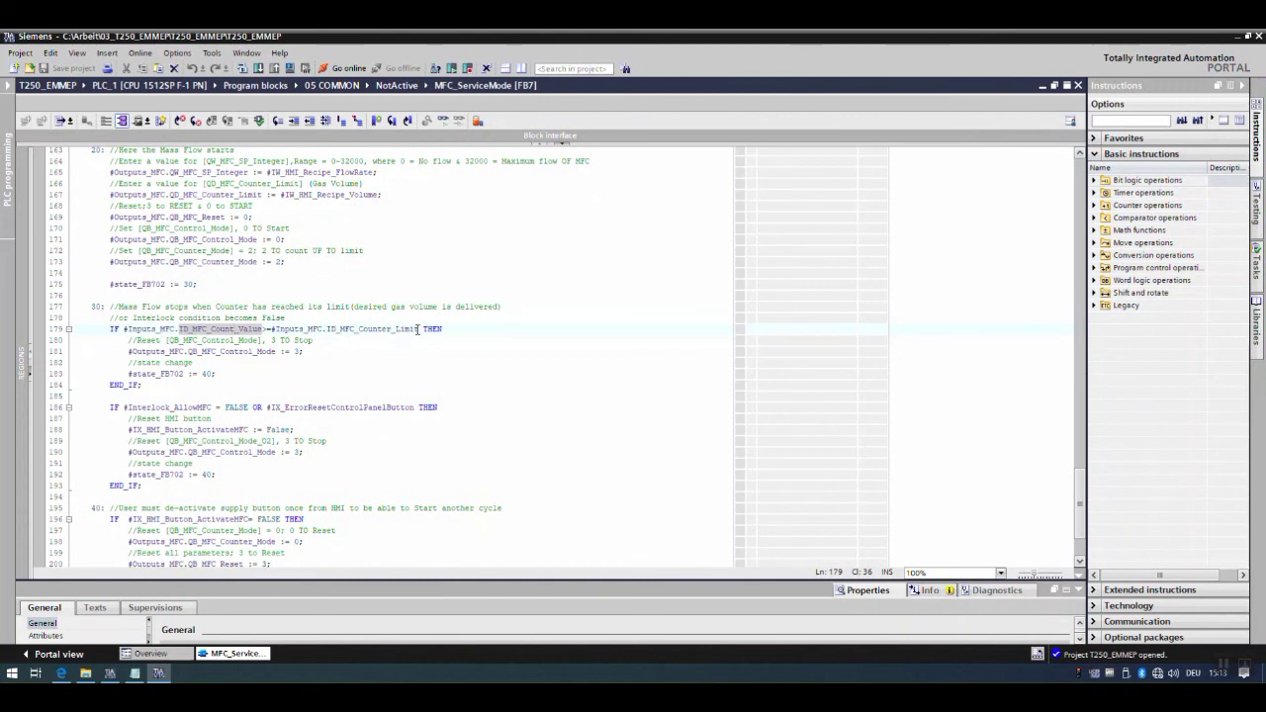
pyautogui.click(422, 330)
pyautogui.moveTo(422, 329); pyautogui.dragTo(317, 329)
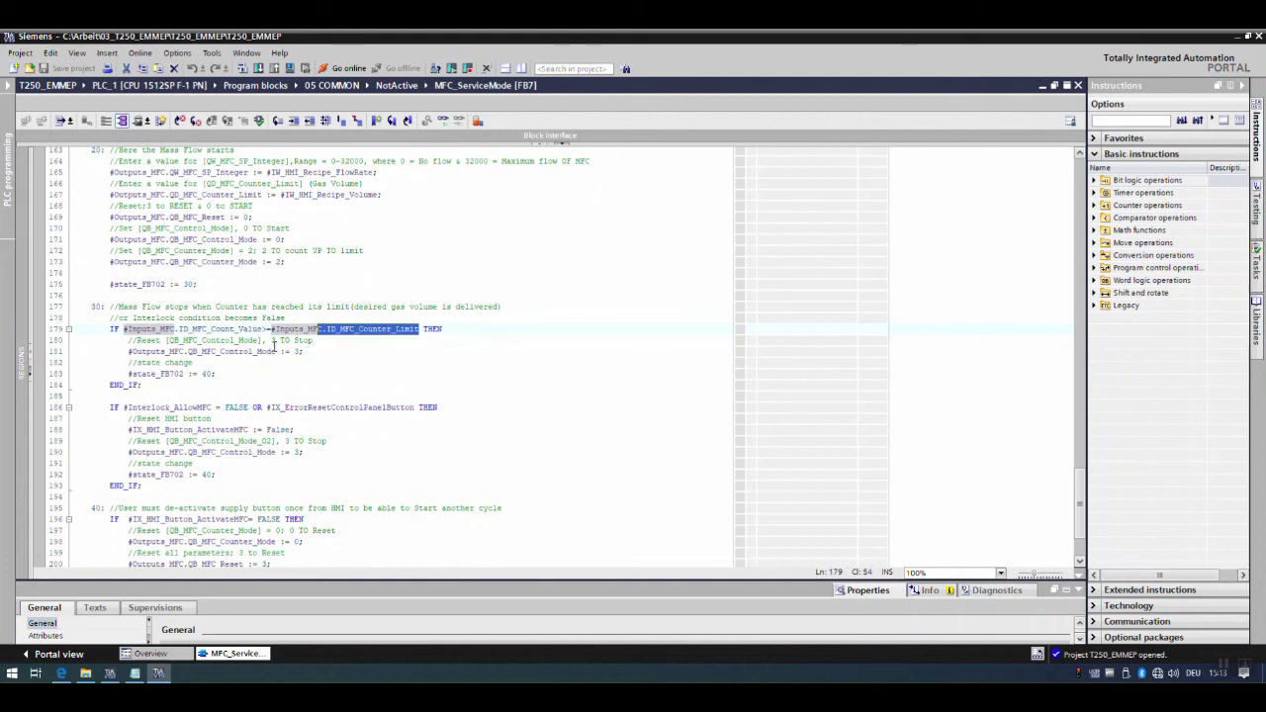
pyautogui.moveTo(304, 351); pyautogui.dragTo(243, 351)
pyautogui.click(273, 340)
pyautogui.scroll(-2, 177, 355)
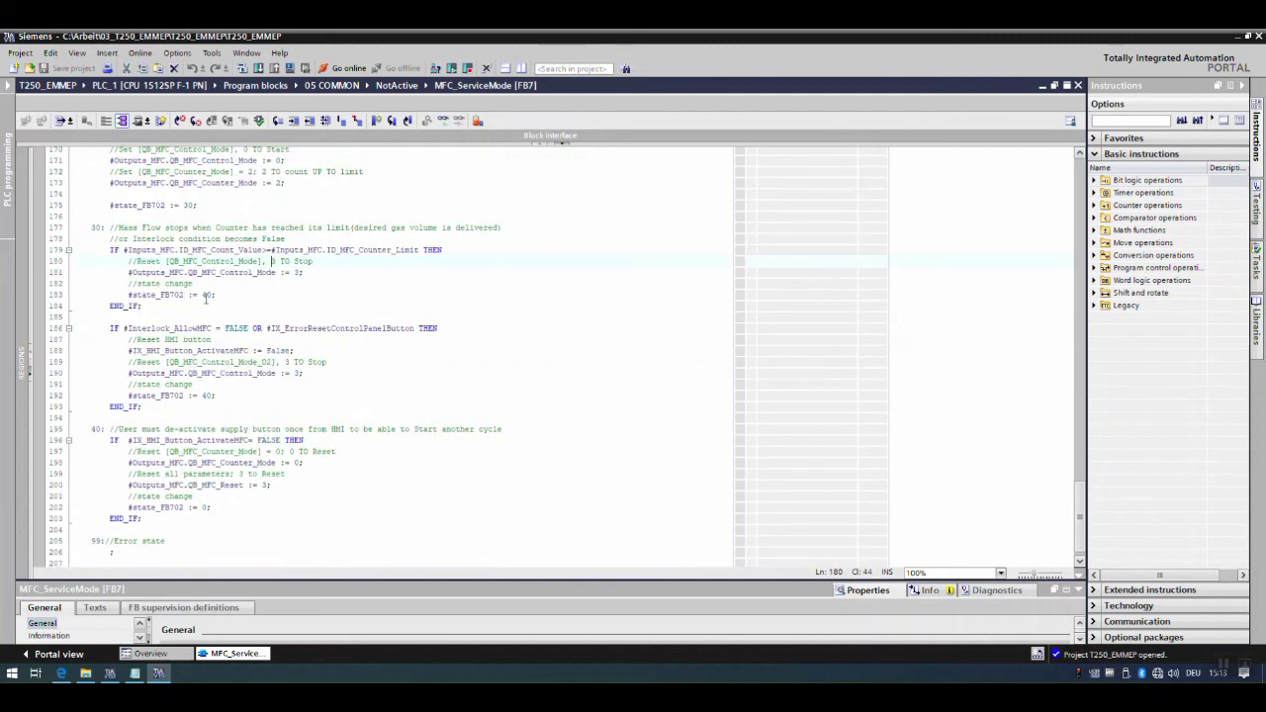
pyautogui.moveTo(219, 296); pyautogui.dragTo(128, 296)
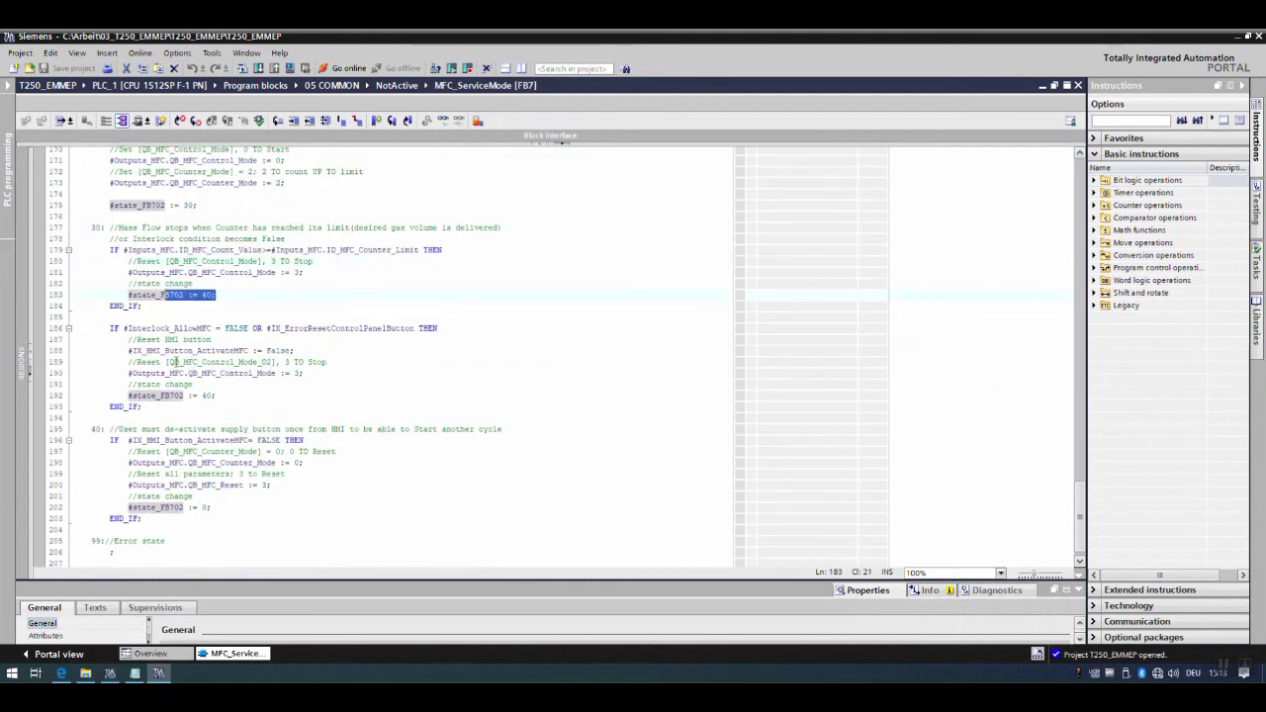
# Step: Examine the state 30 IF block that handles a lost interlock or the error reset button
pyautogui.moveTo(149, 406); pyautogui.dragTo(69, 328)
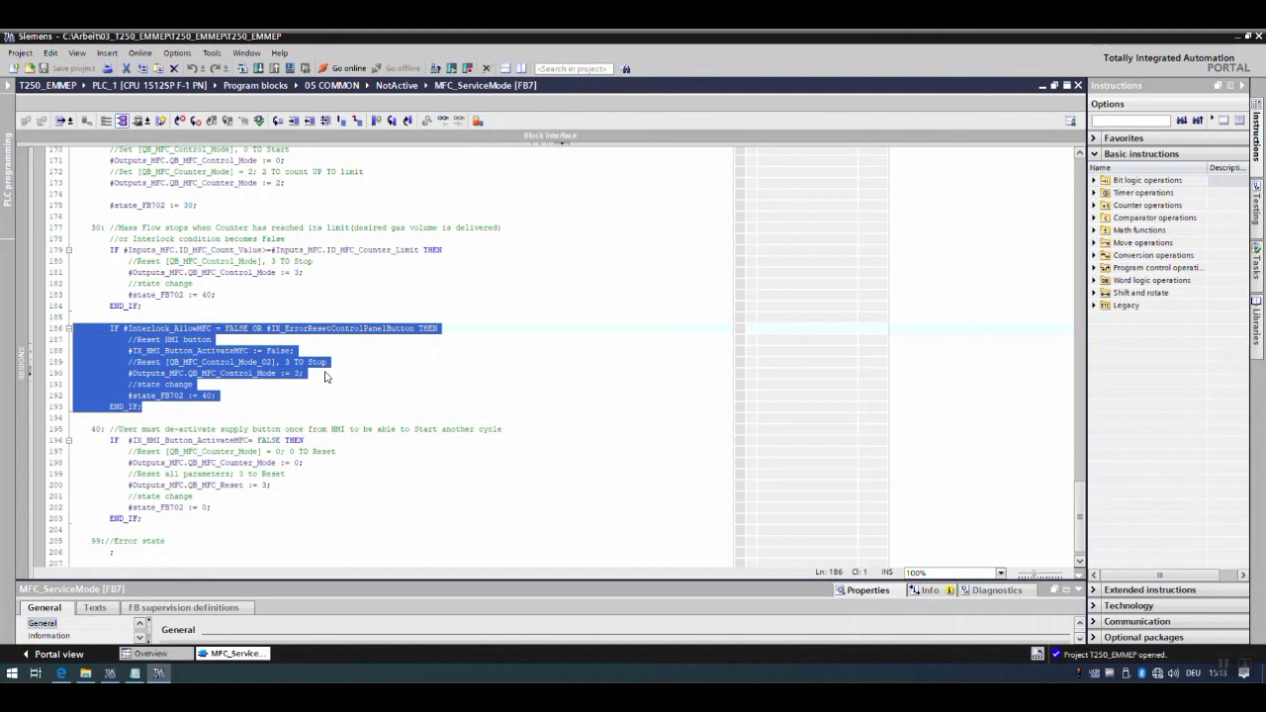
pyautogui.click(319, 364)
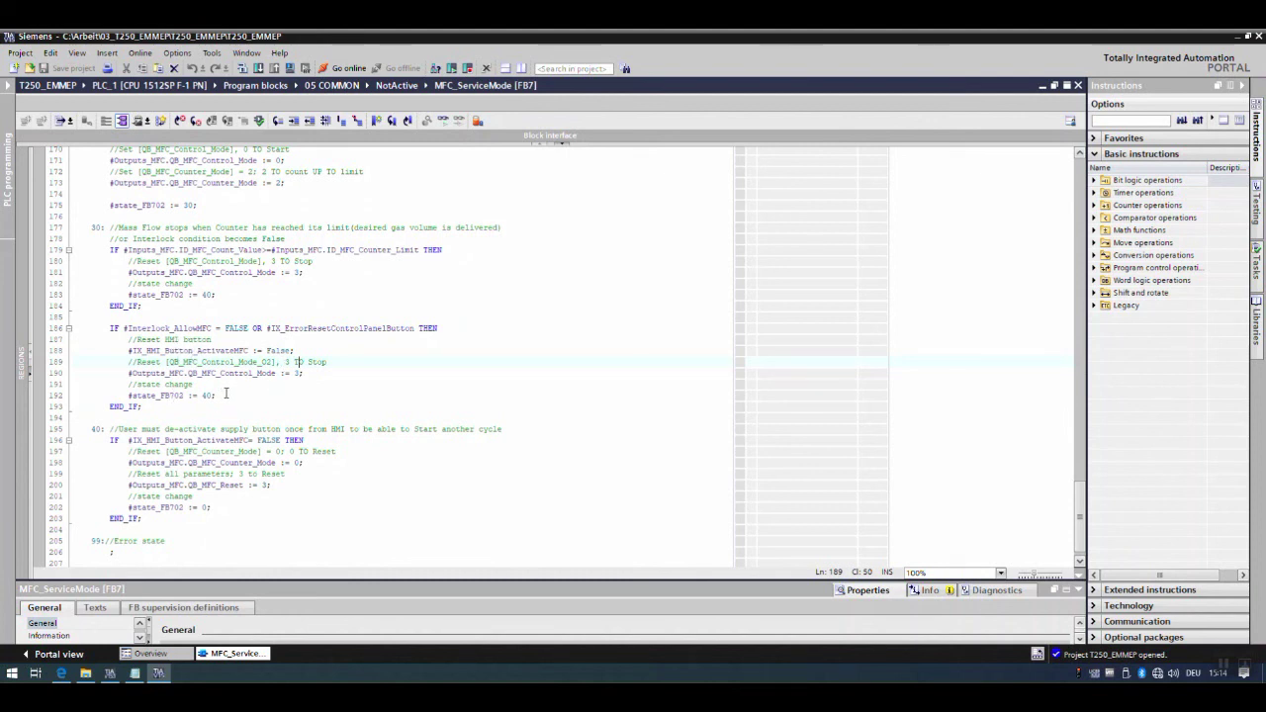
pyautogui.scroll(2, 227, 396)
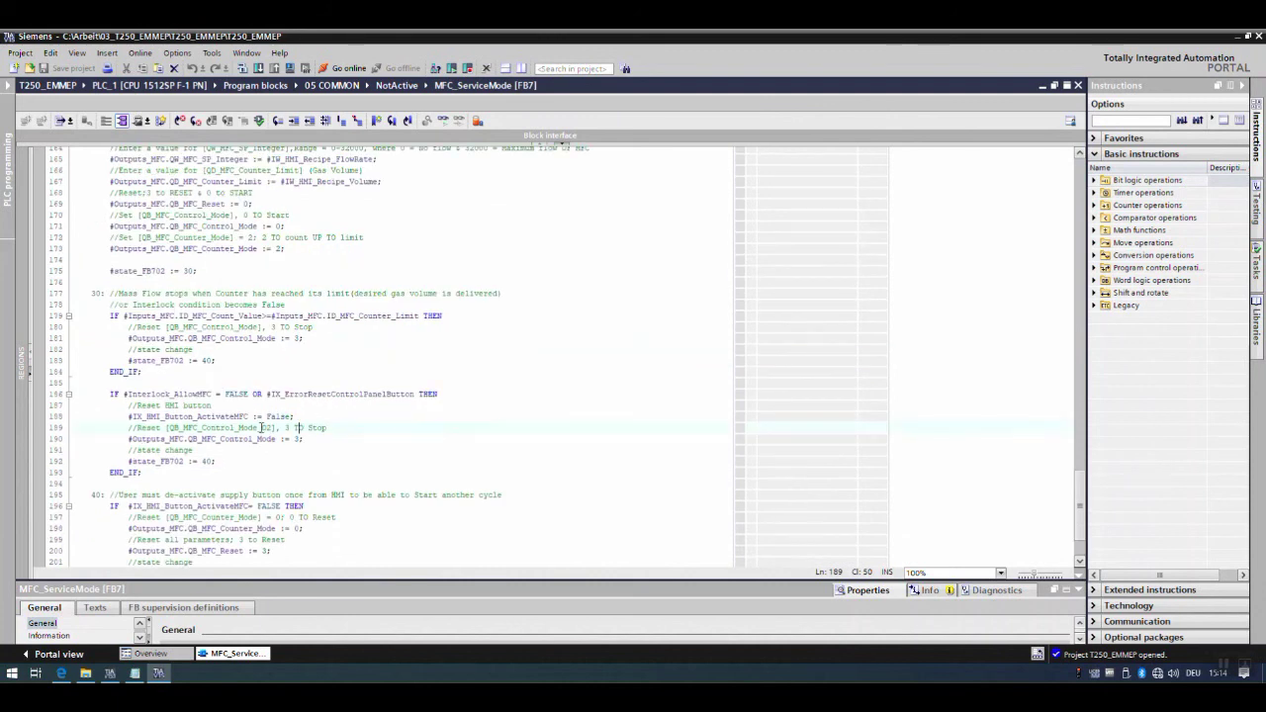
pyautogui.scroll(-2, 232, 435)
pyautogui.moveTo(148, 396); pyautogui.dragTo(72, 312)
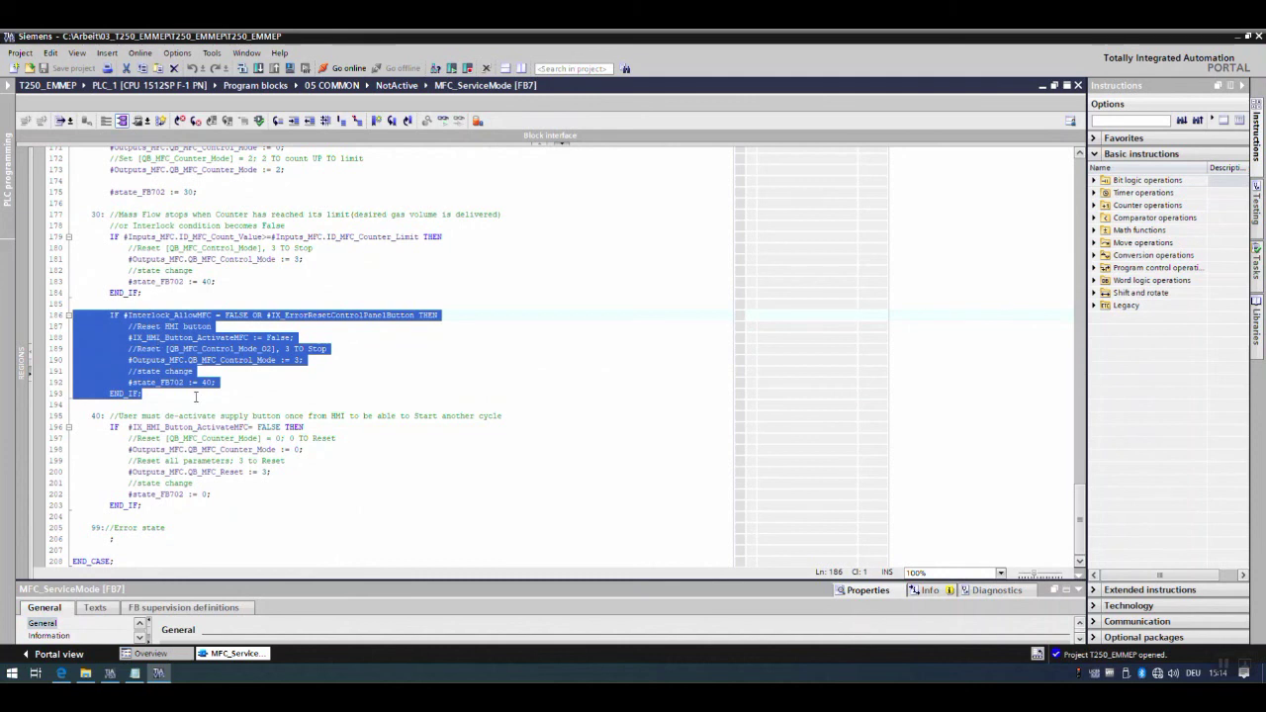
pyautogui.click(225, 281)
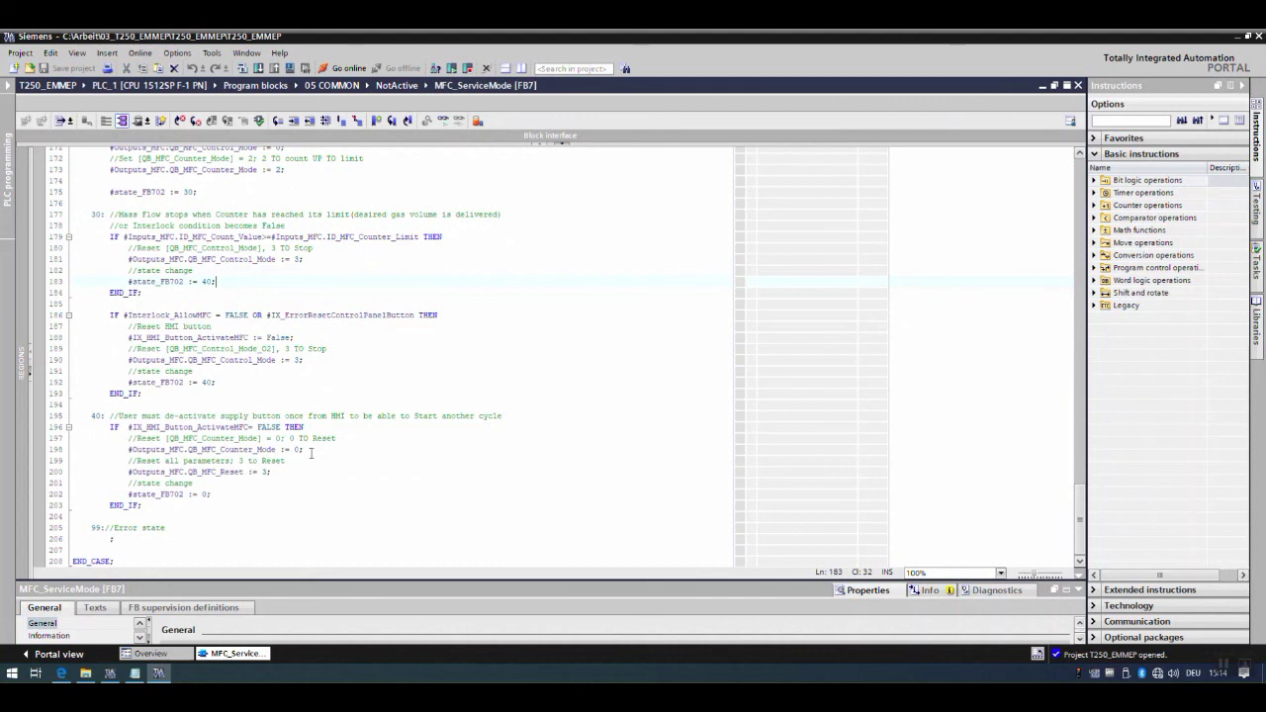
# Step: Examine state 40 with its HMI button condition and its counter mode and reset outputs
pyautogui.moveTo(340, 442); pyautogui.dragTo(144, 441)
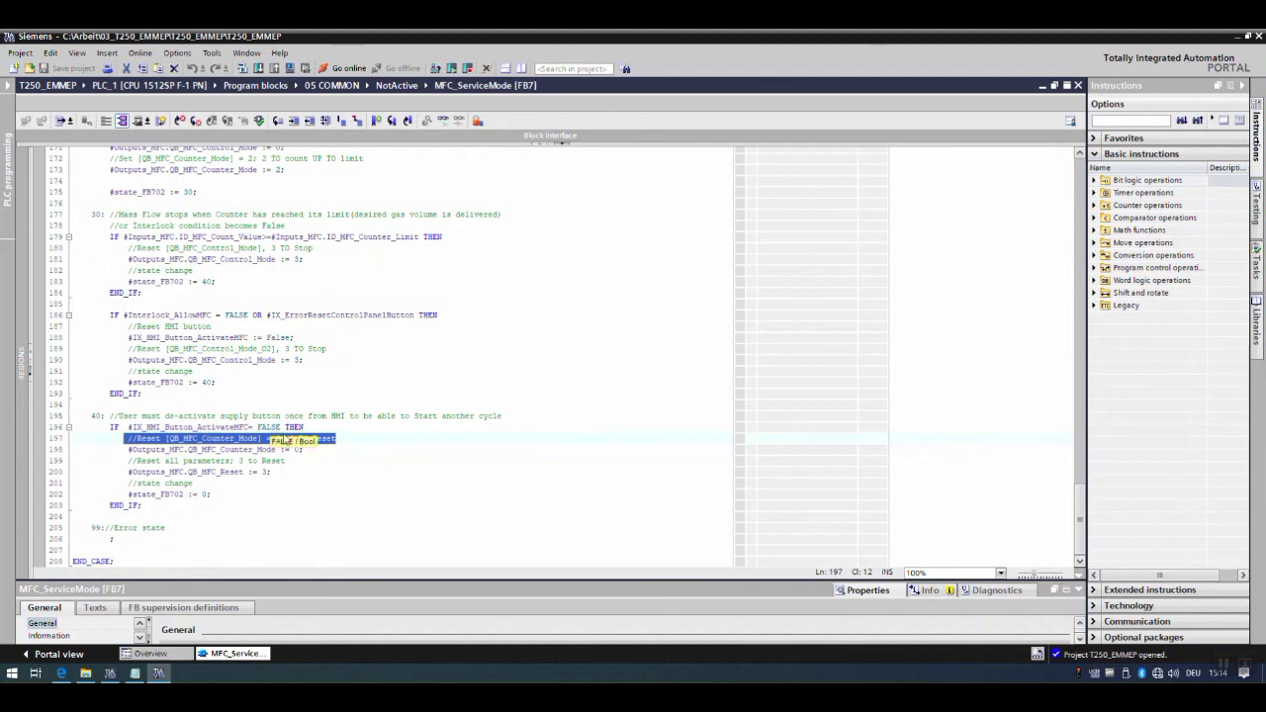
pyautogui.click(282, 428)
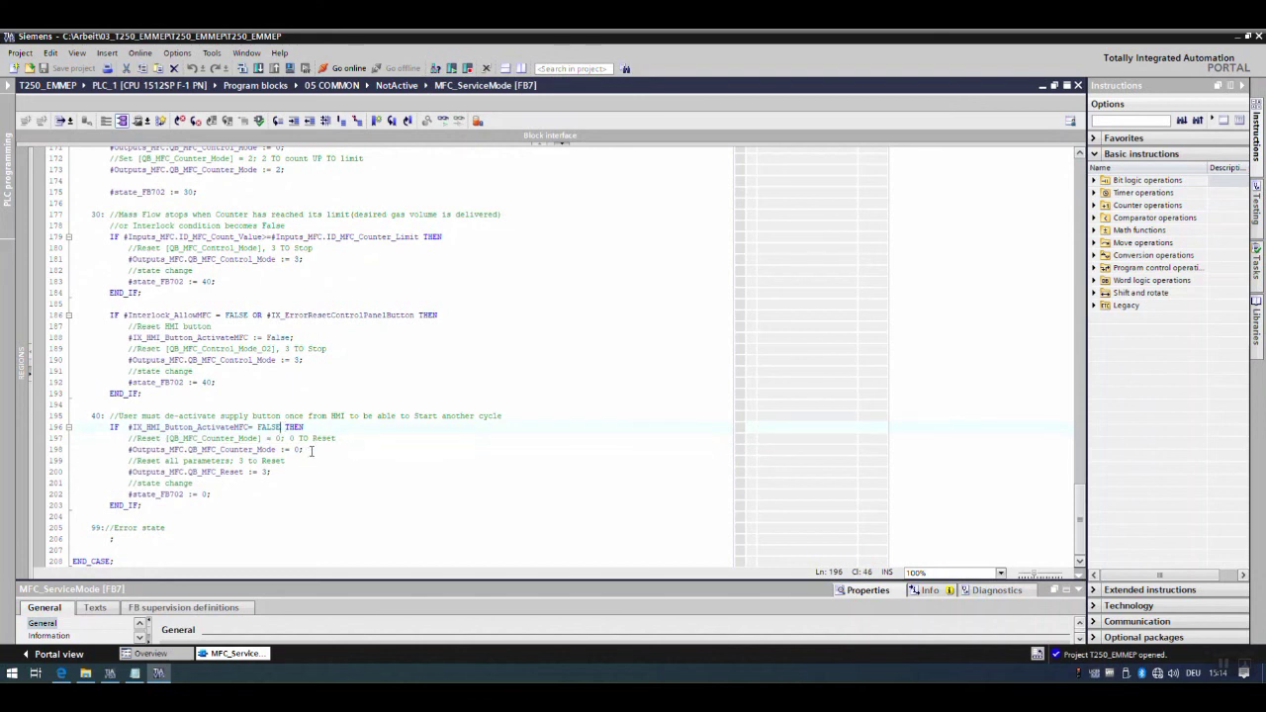
pyautogui.moveTo(344, 438); pyautogui.dragTo(128, 438)
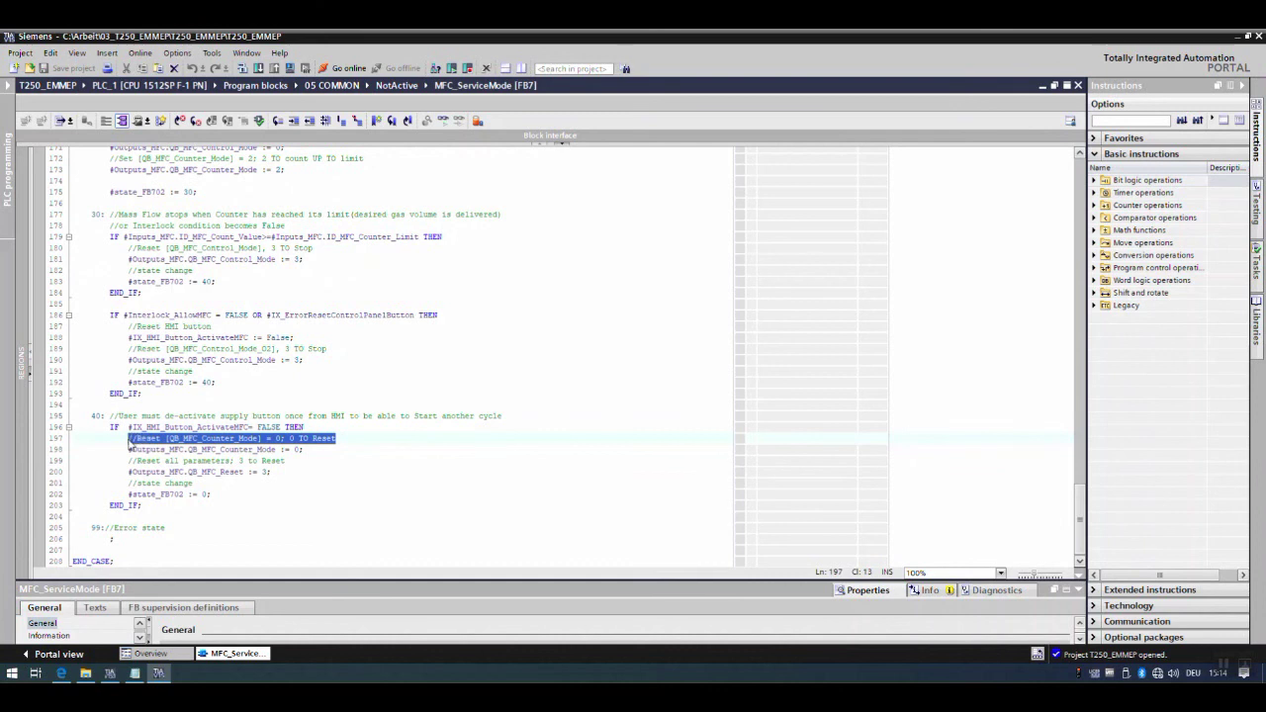
pyautogui.click(288, 465)
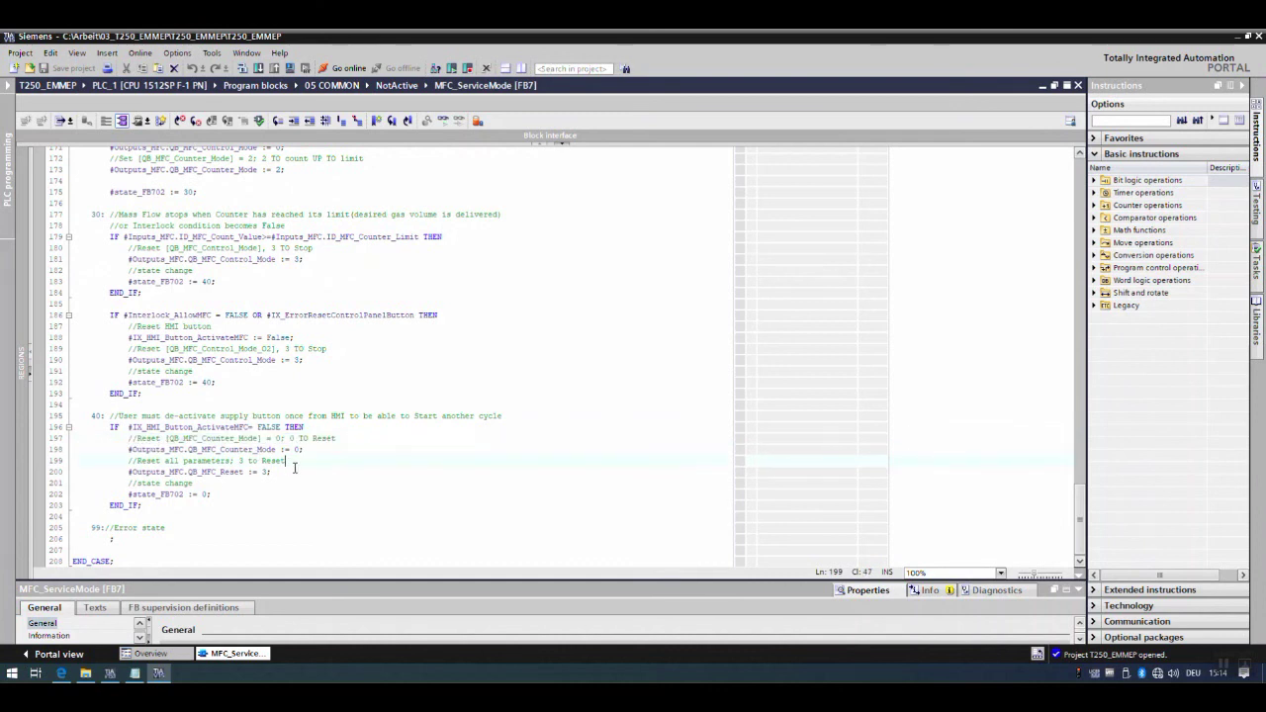
pyautogui.moveTo(303, 450); pyautogui.dragTo(246, 450)
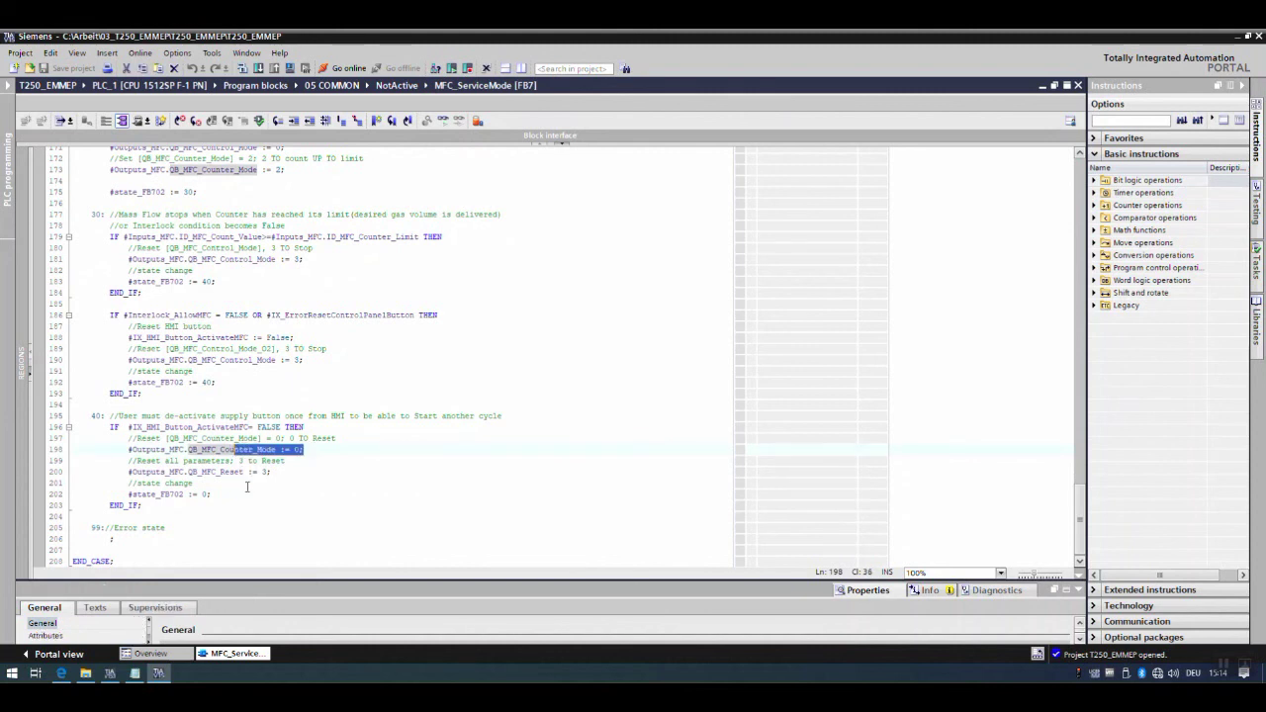
pyautogui.click(273, 473)
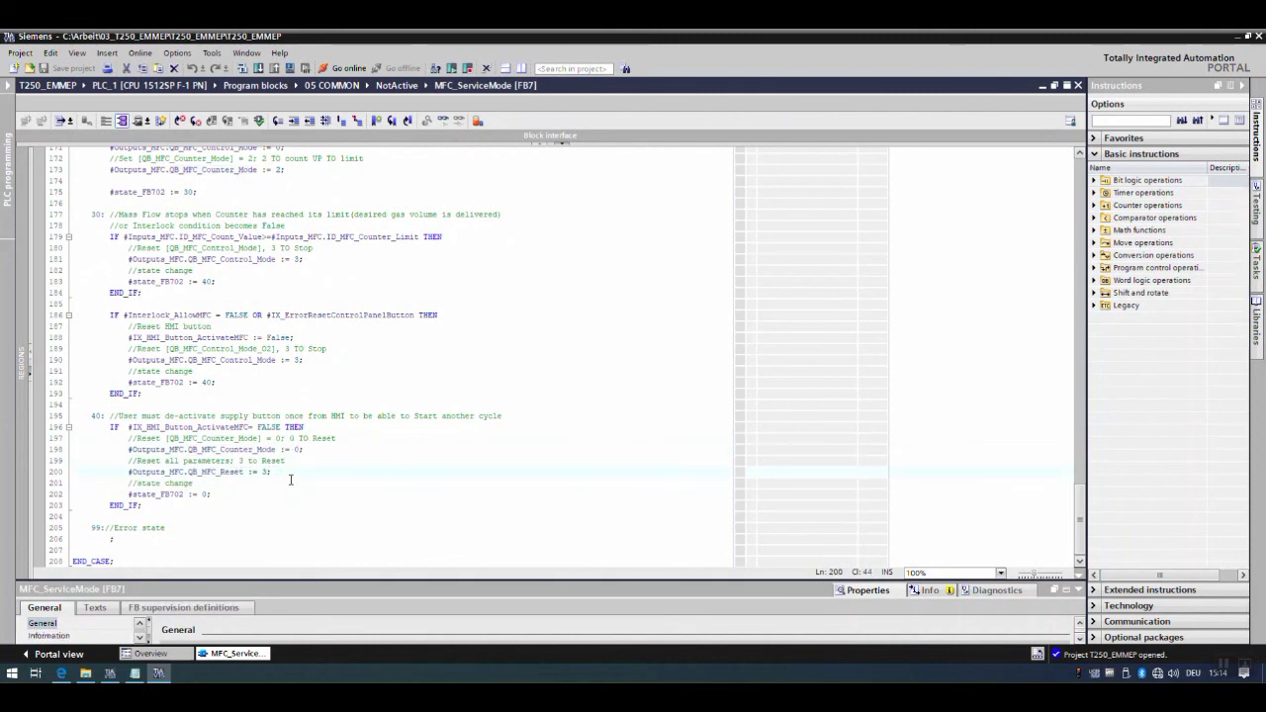
pyautogui.moveTo(272, 472); pyautogui.dragTo(180, 472)
pyautogui.moveTo(305, 449); pyautogui.dragTo(206, 450)
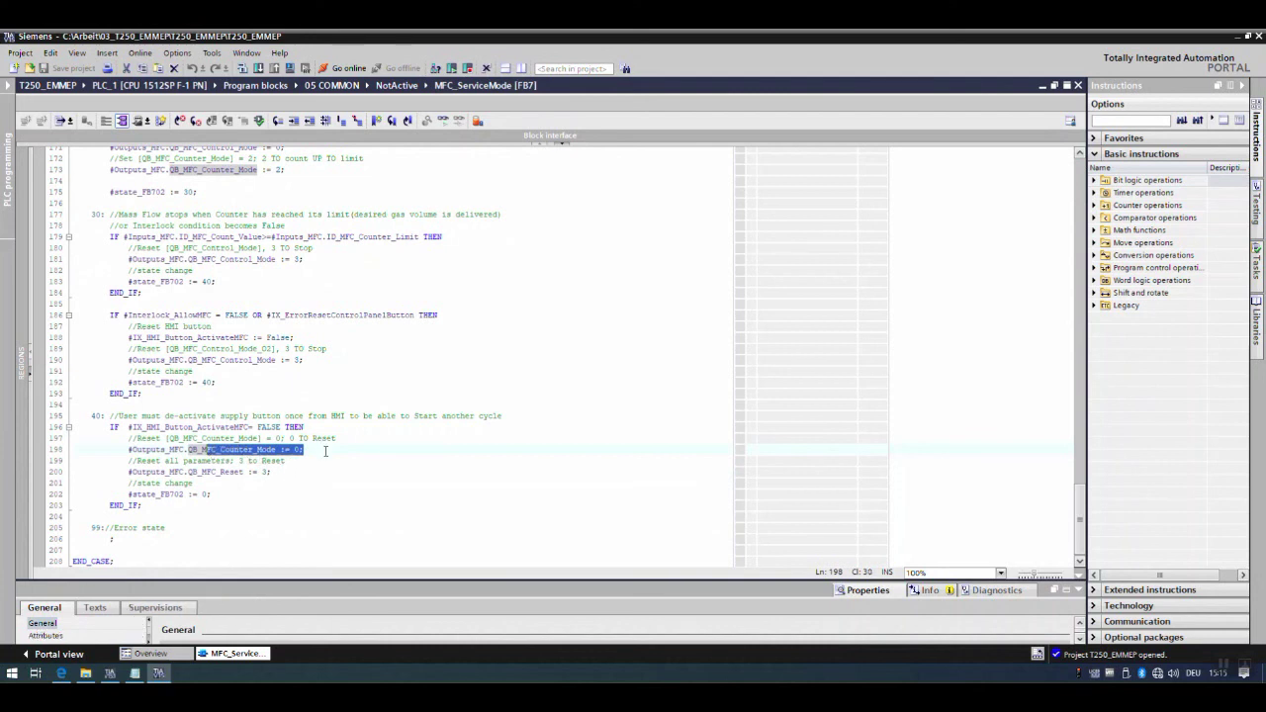
pyautogui.scroll(2, 317, 450)
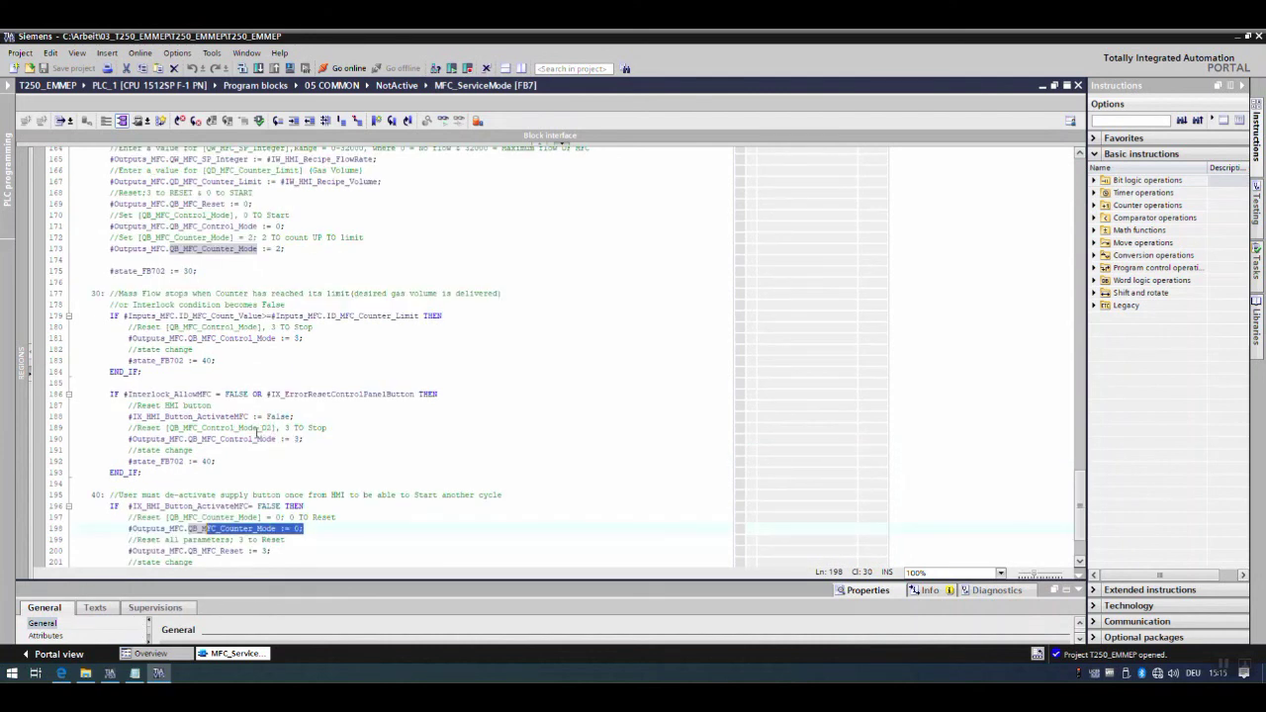
pyautogui.scroll(2, 255, 410)
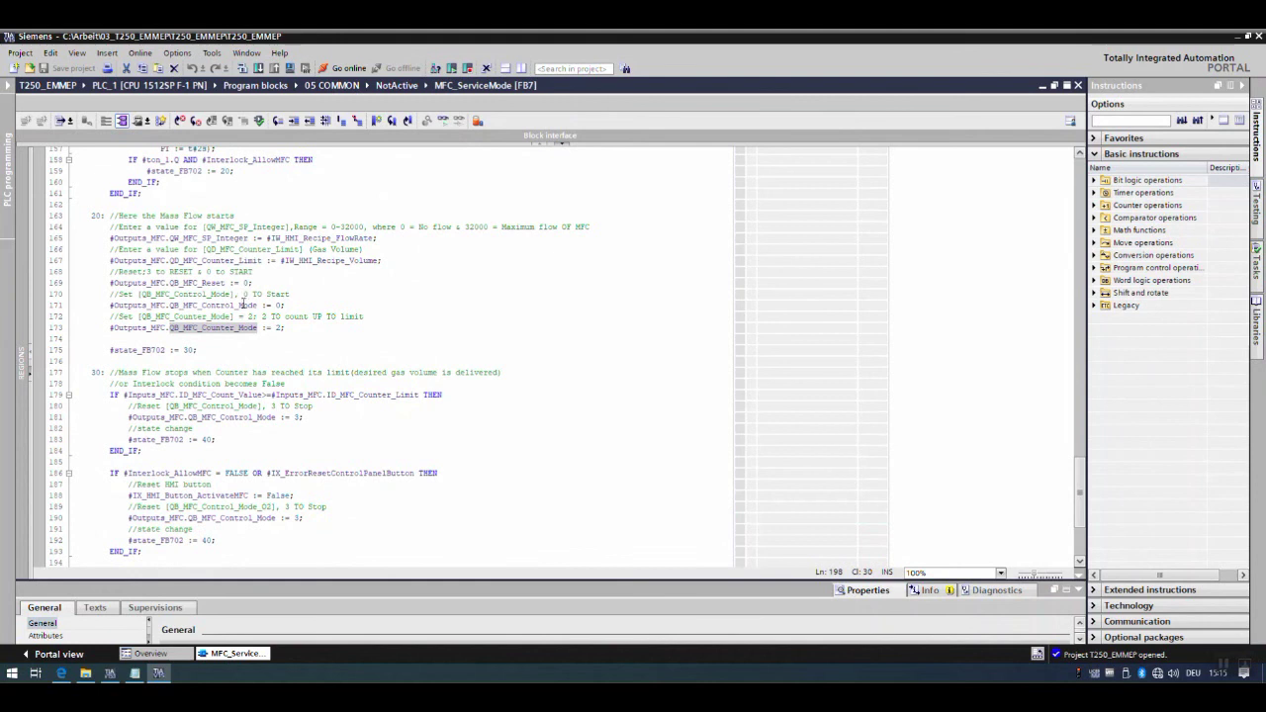
pyautogui.scroll(-2, 247, 307)
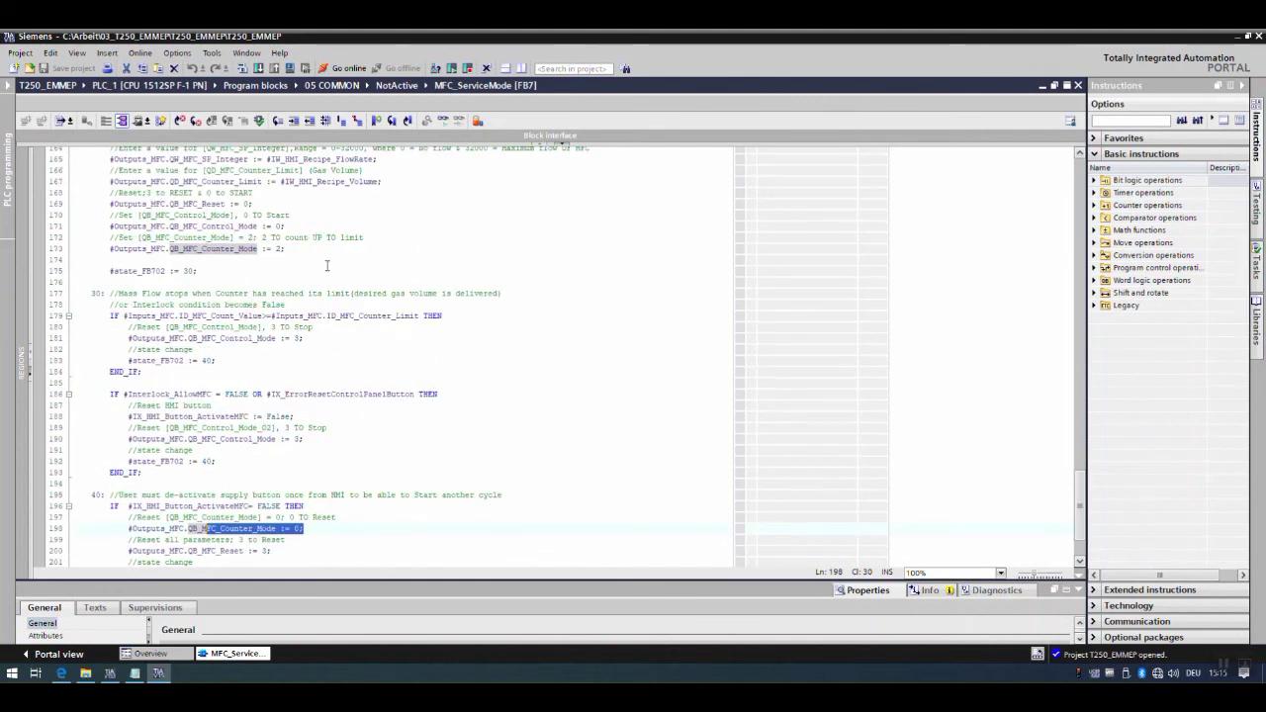
# Step: Compare the counter mode comment in state 20 with the counter mode reset comment in state 40
pyautogui.scroll(-3, 294, 348)
pyautogui.scroll(2, 296, 270)
pyautogui.moveTo(364, 238); pyautogui.dragTo(261, 238)
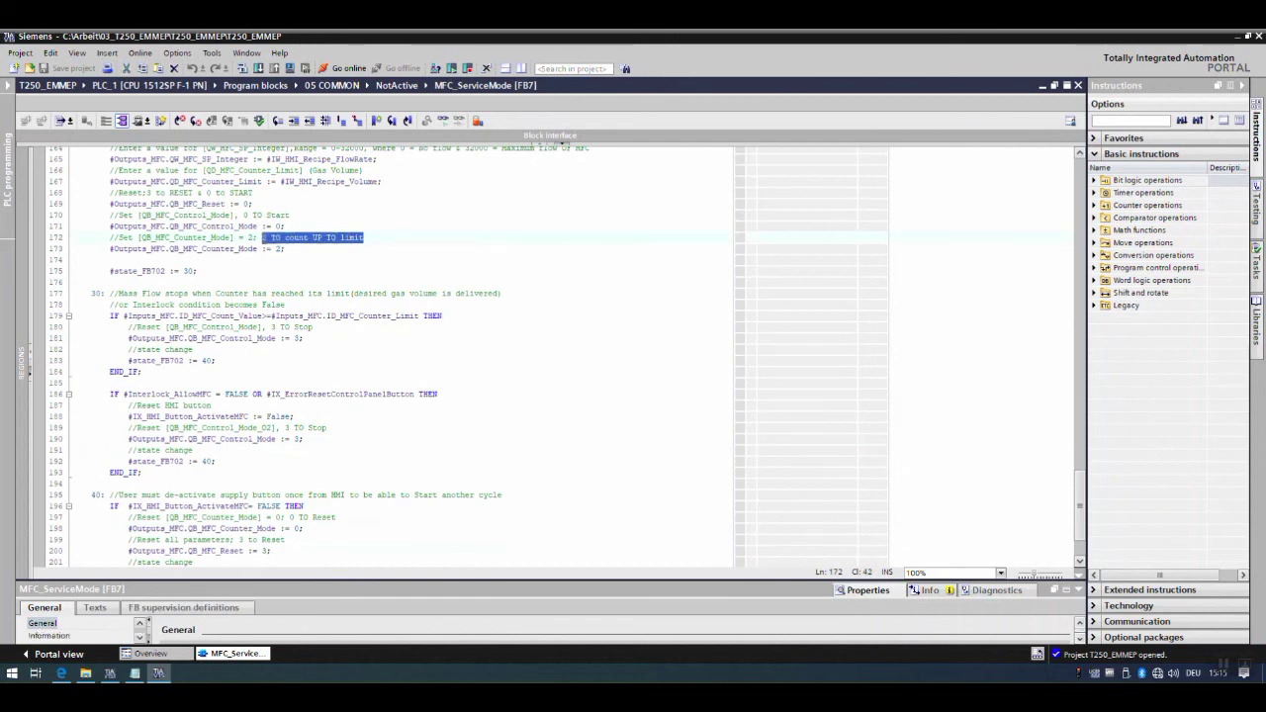
pyautogui.scroll(-3, 280, 290)
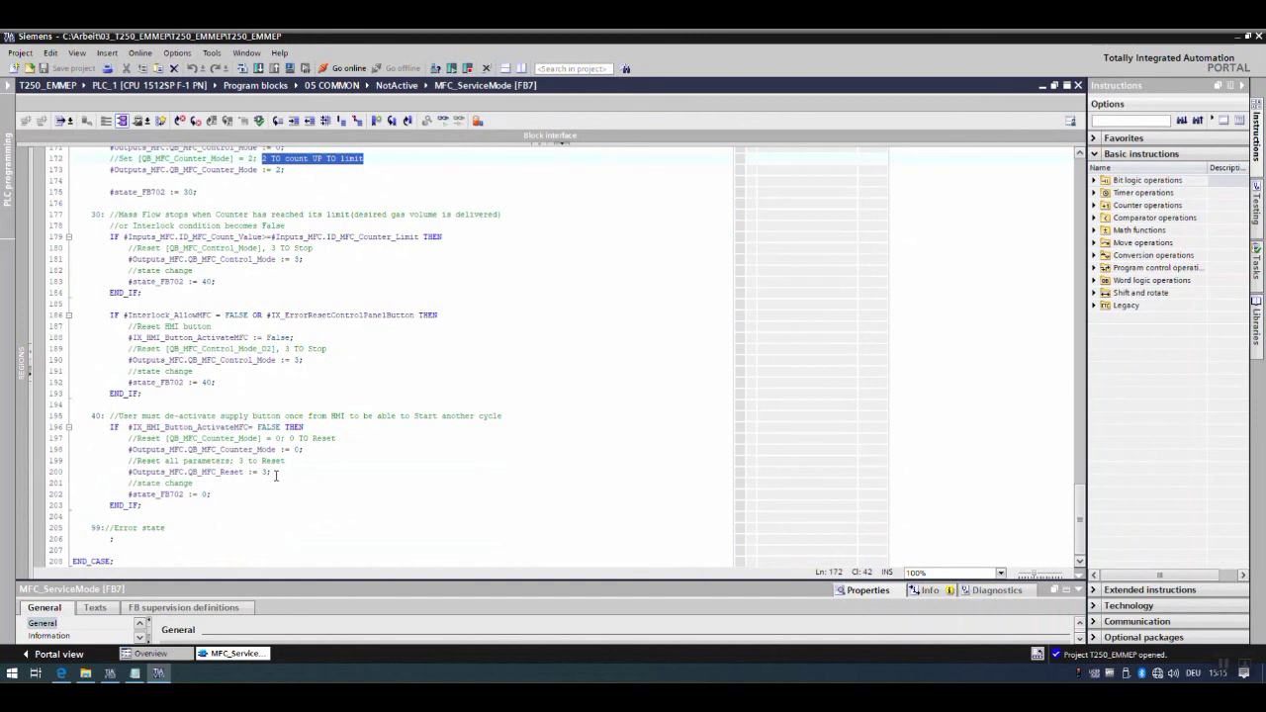
pyautogui.moveTo(338, 438); pyautogui.dragTo(255, 439)
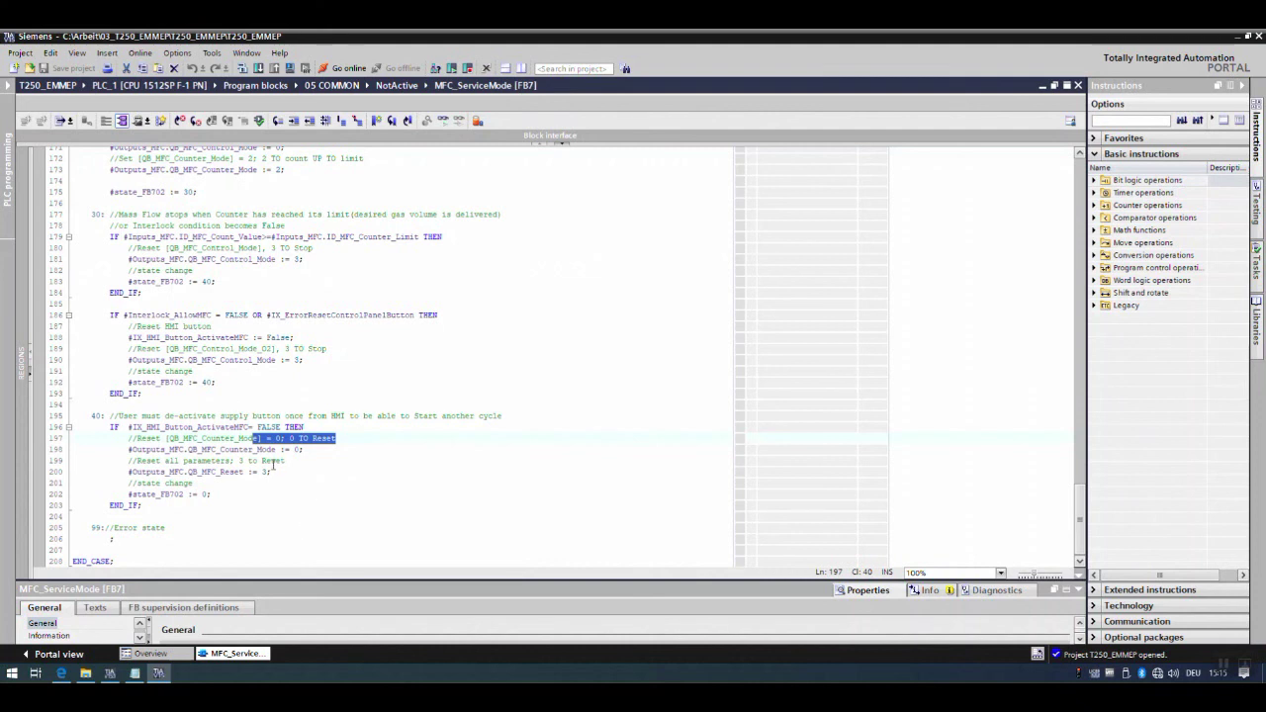
# Step: Review the whole CASE sequence once more, from the HMI button reset block above it through to the error state
pyautogui.scroll(14, 244, 317)
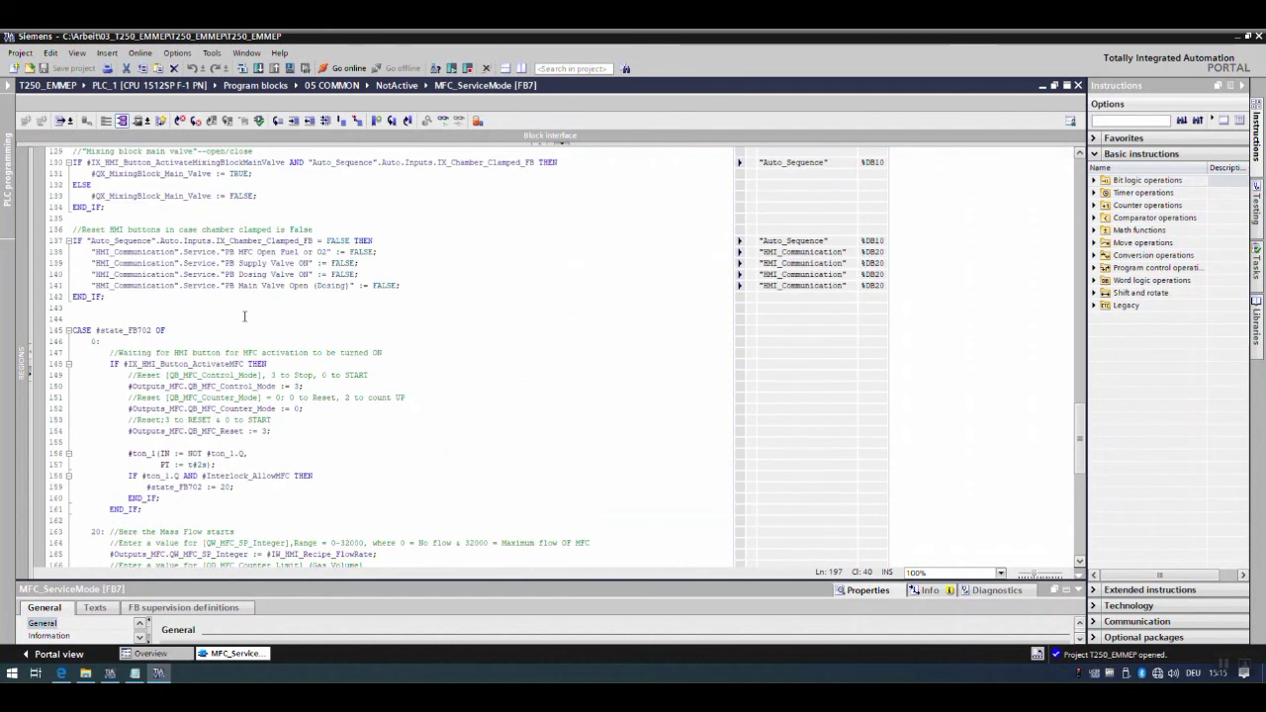
pyautogui.scroll(-12, 245, 317)
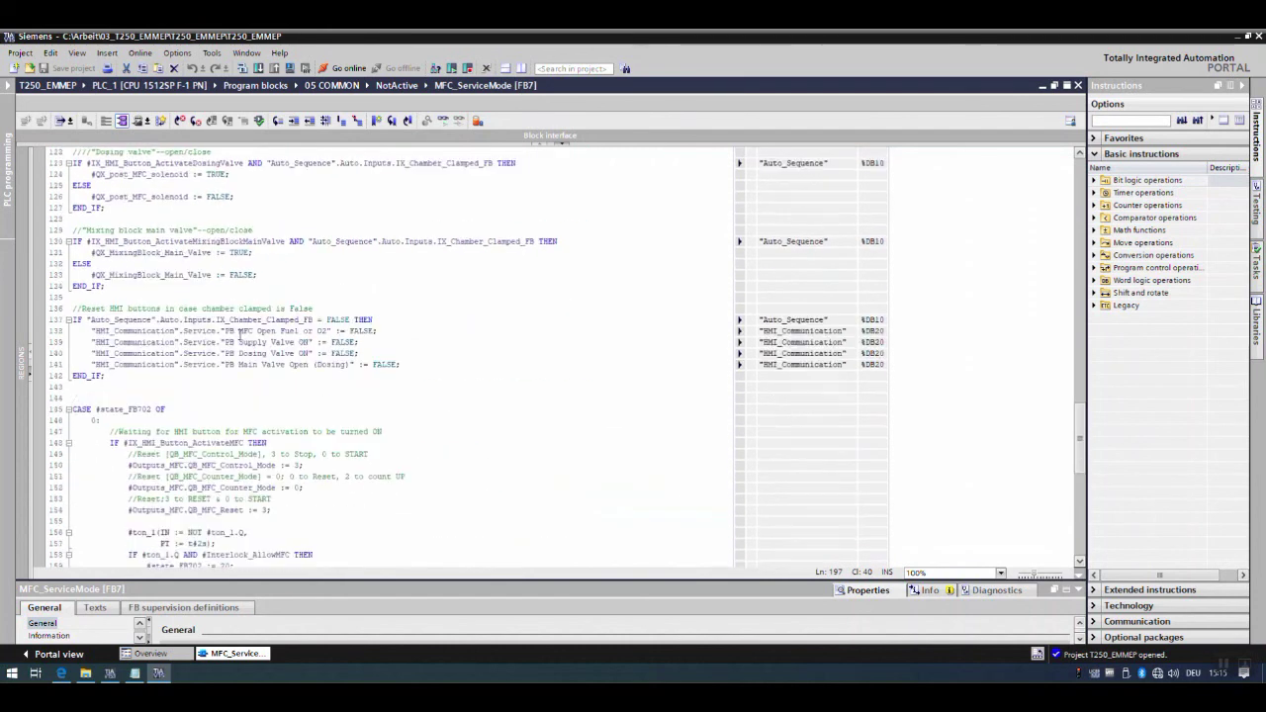
pyautogui.scroll(-3, 239, 335)
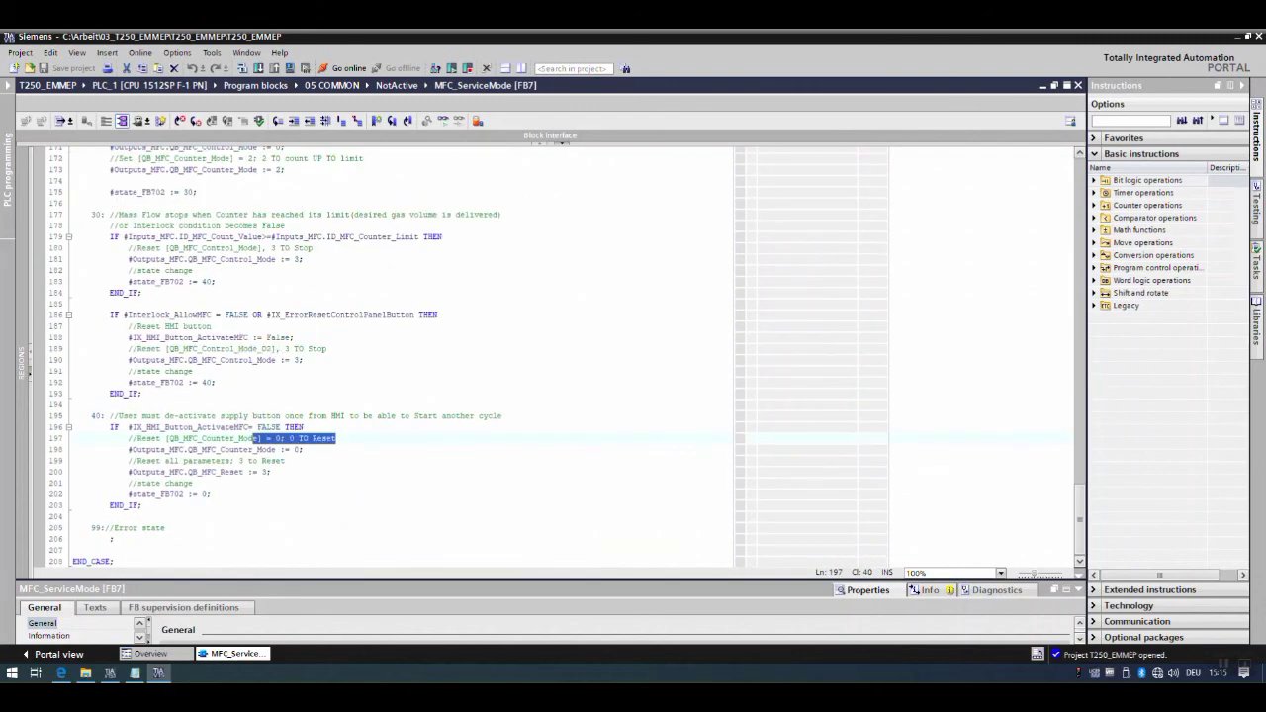